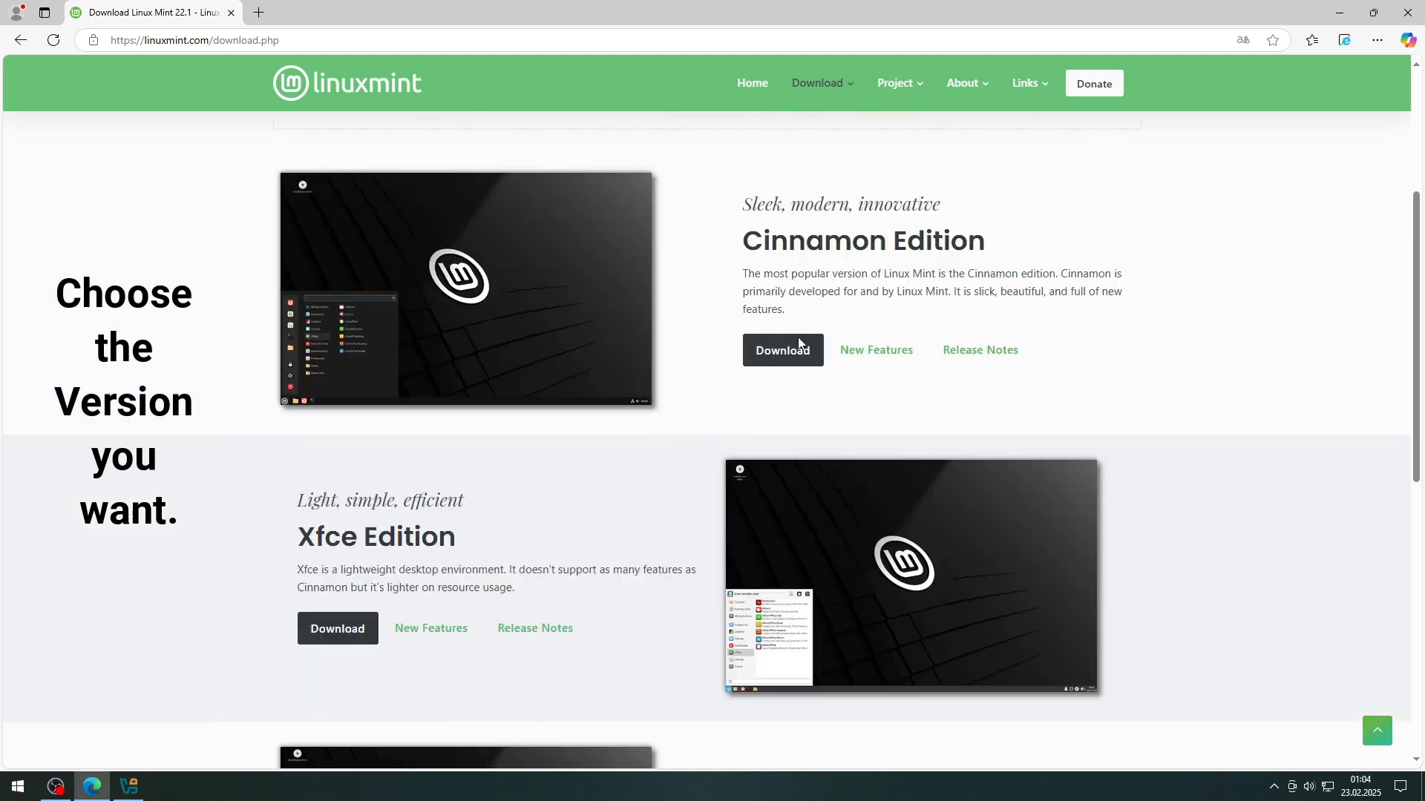
Step: Download linuxmint-22.1-mate-64bit.iso from the dogado GmbH mirror on the MATE Edition page
{"action": "scroll", "coordinate": [598, 201], "scroll_direction": "down", "scroll_amount": 6}
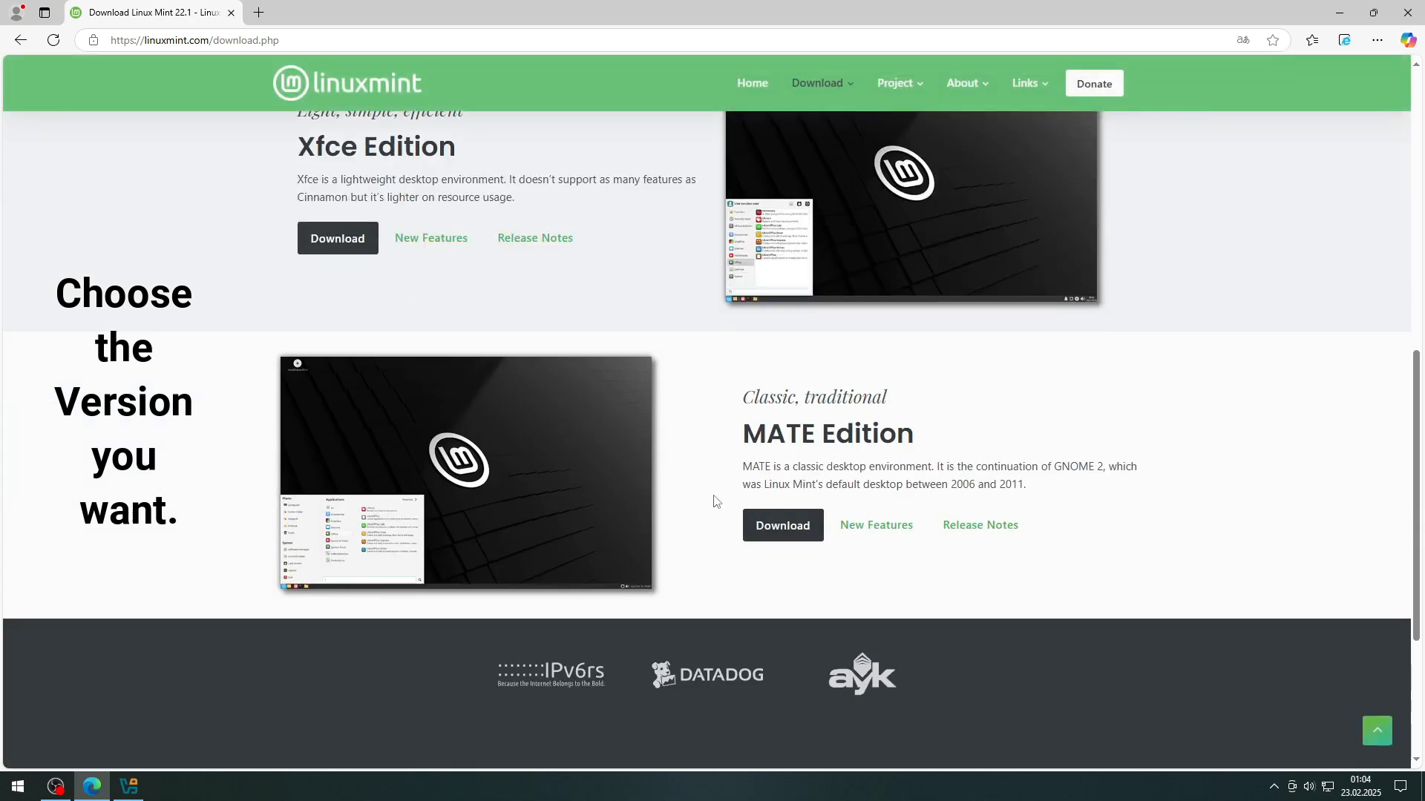
{"action": "left_click", "coordinate": [787, 526]}
{"action": "scroll", "coordinate": [783, 493], "scroll_direction": "down", "scroll_amount": 20}
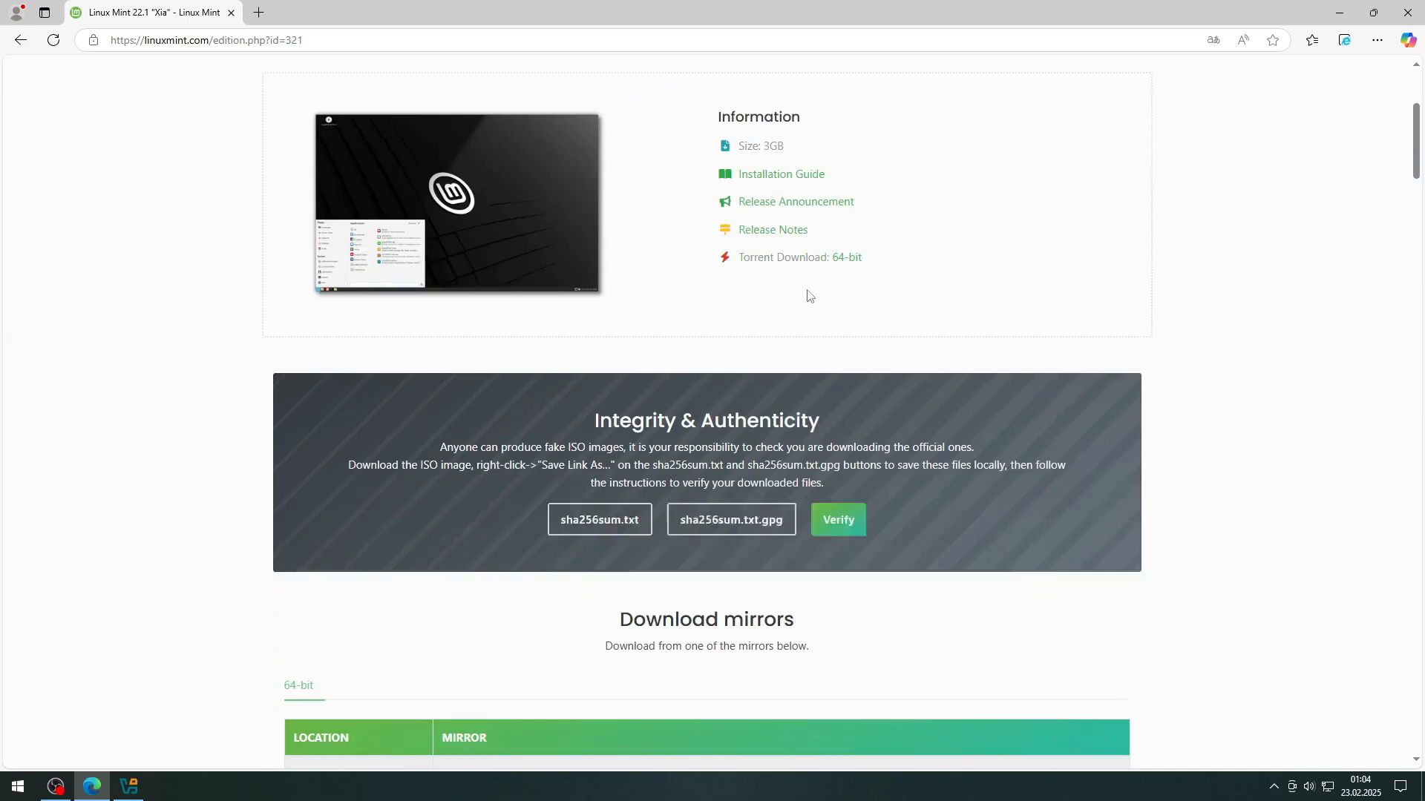
{"action": "scroll", "coordinate": [421, 375], "scroll_direction": "down", "scroll_amount": 5}
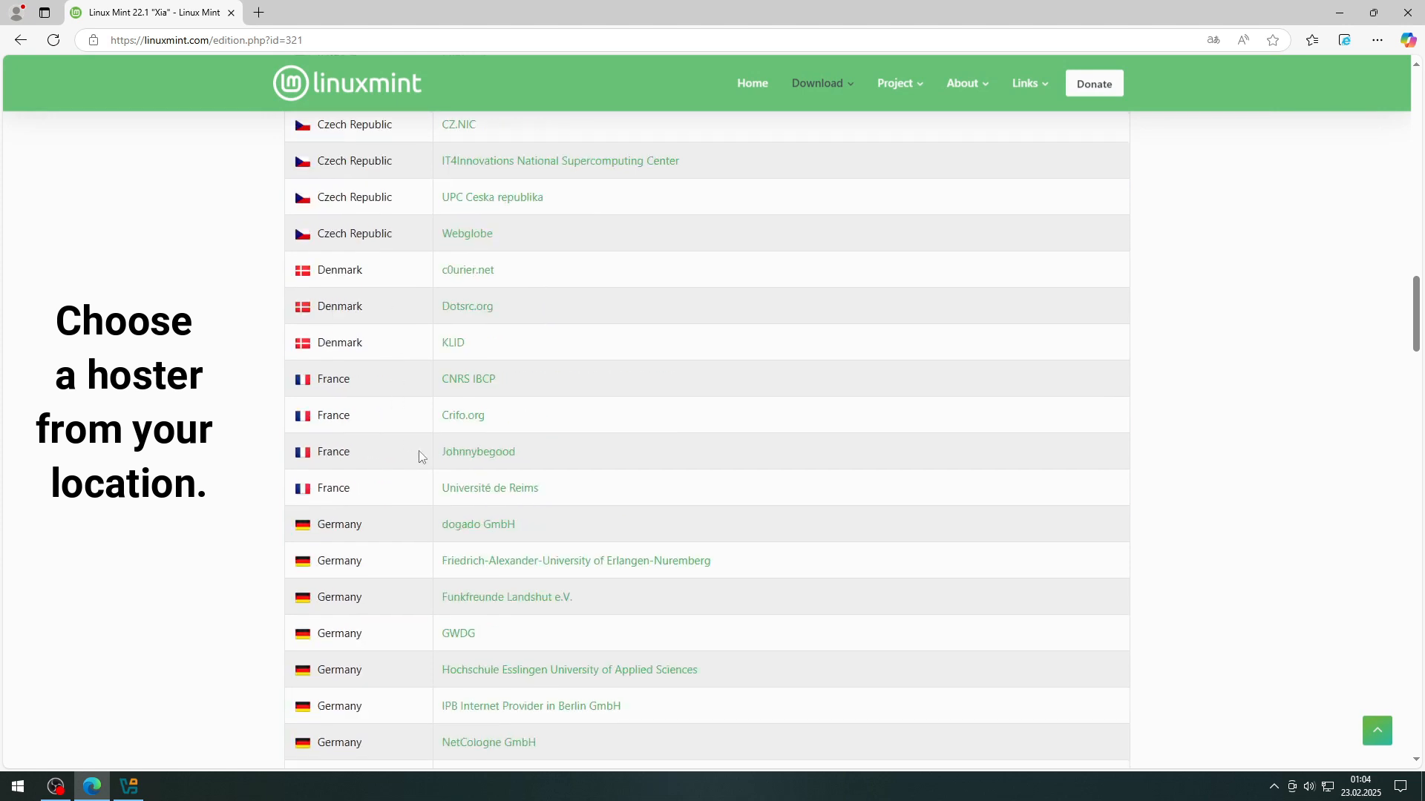
{"action": "left_click", "coordinate": [483, 525]}
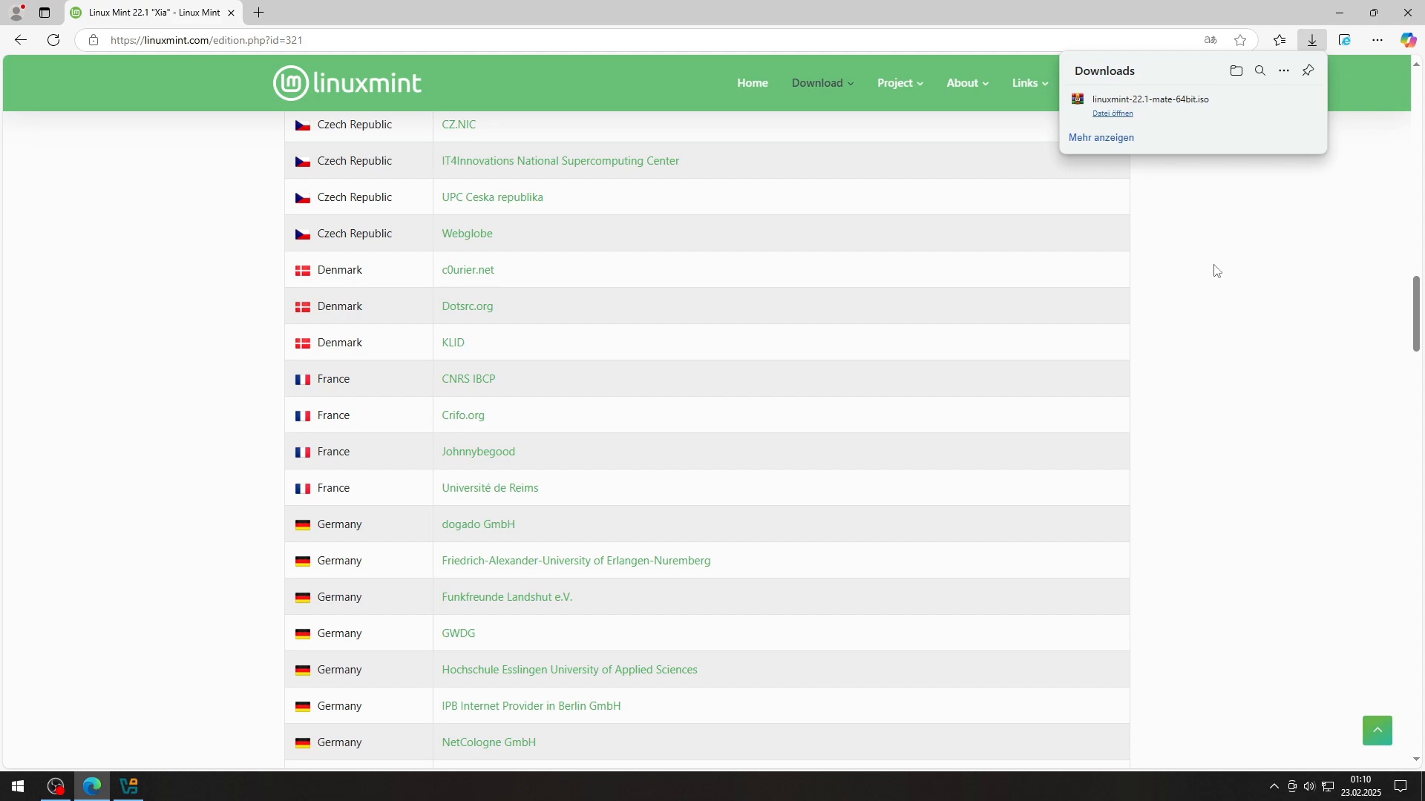
Step: Begin a new VM named Mint with the Linux Mint ISO, then cancel the wizard
{"action": "left_click", "coordinate": [128, 787]}
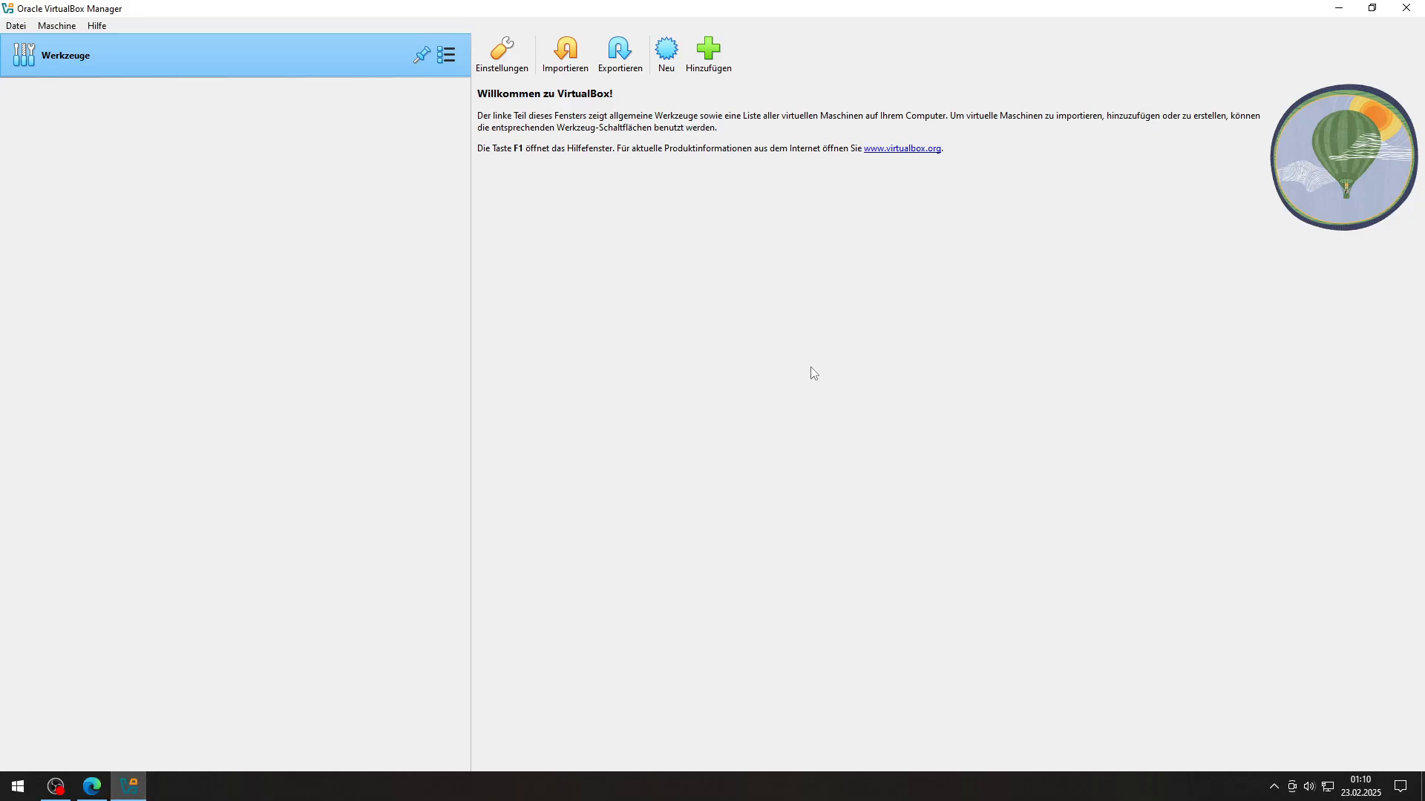
{"action": "left_click", "coordinate": [666, 53]}
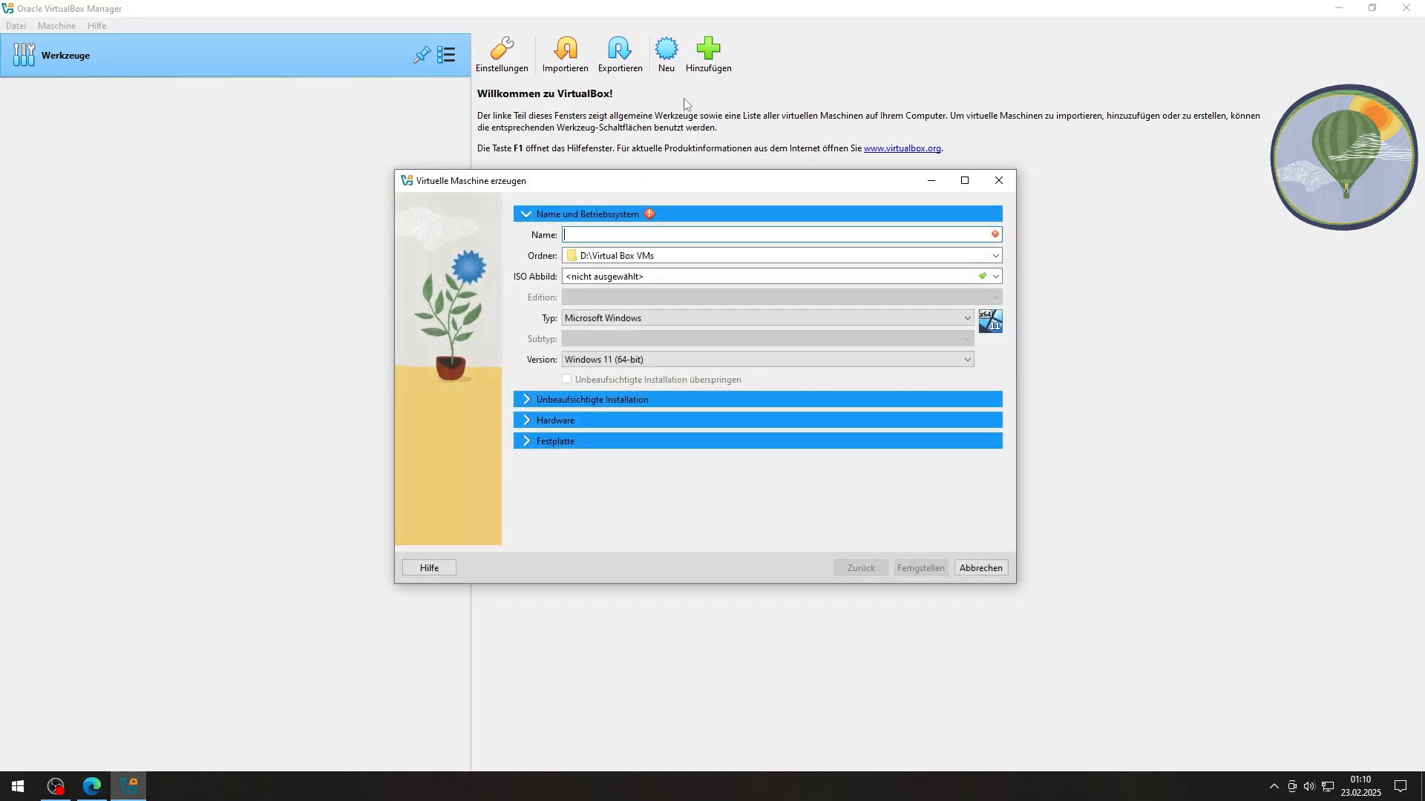
{"action": "type", "text": "Mint"}
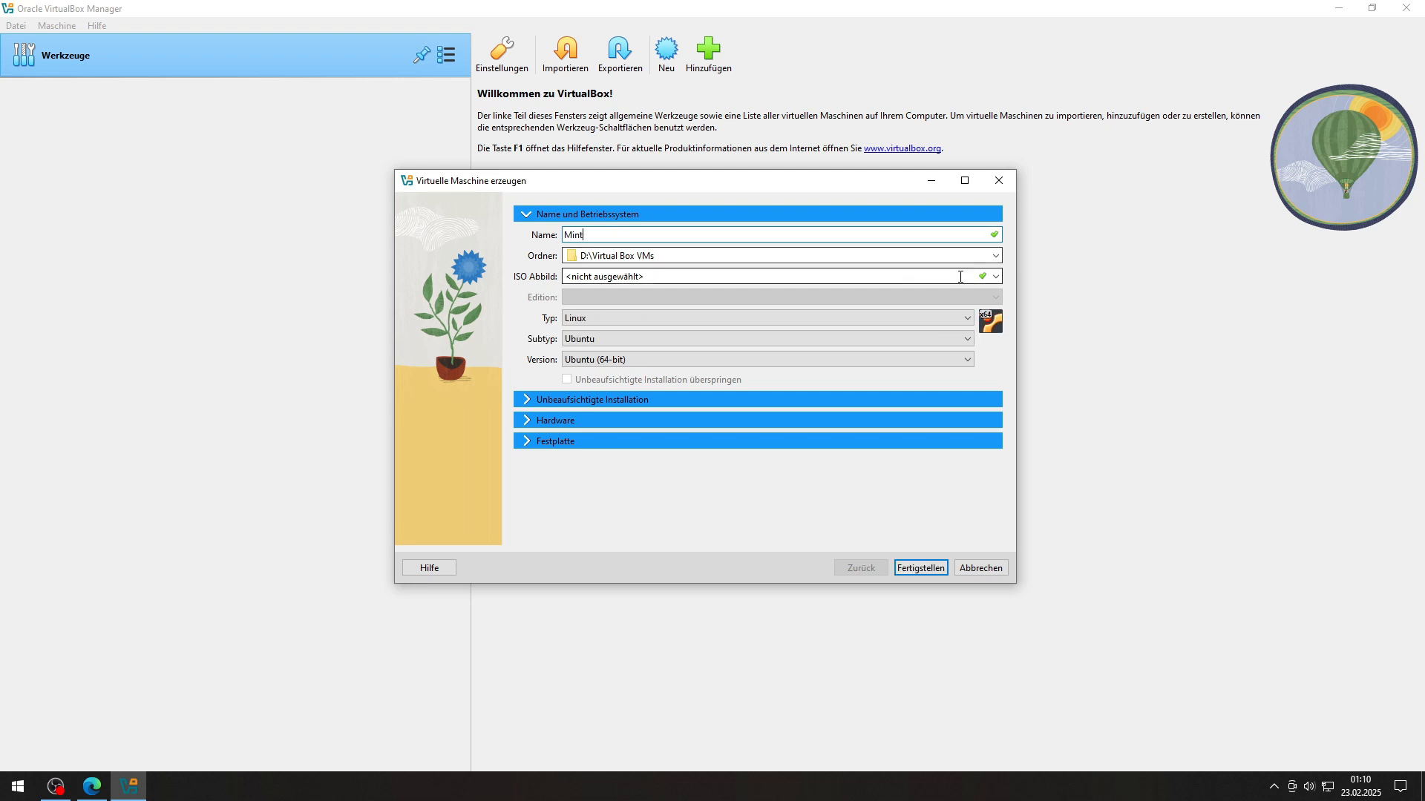
{"action": "left_click", "coordinate": [995, 277]}
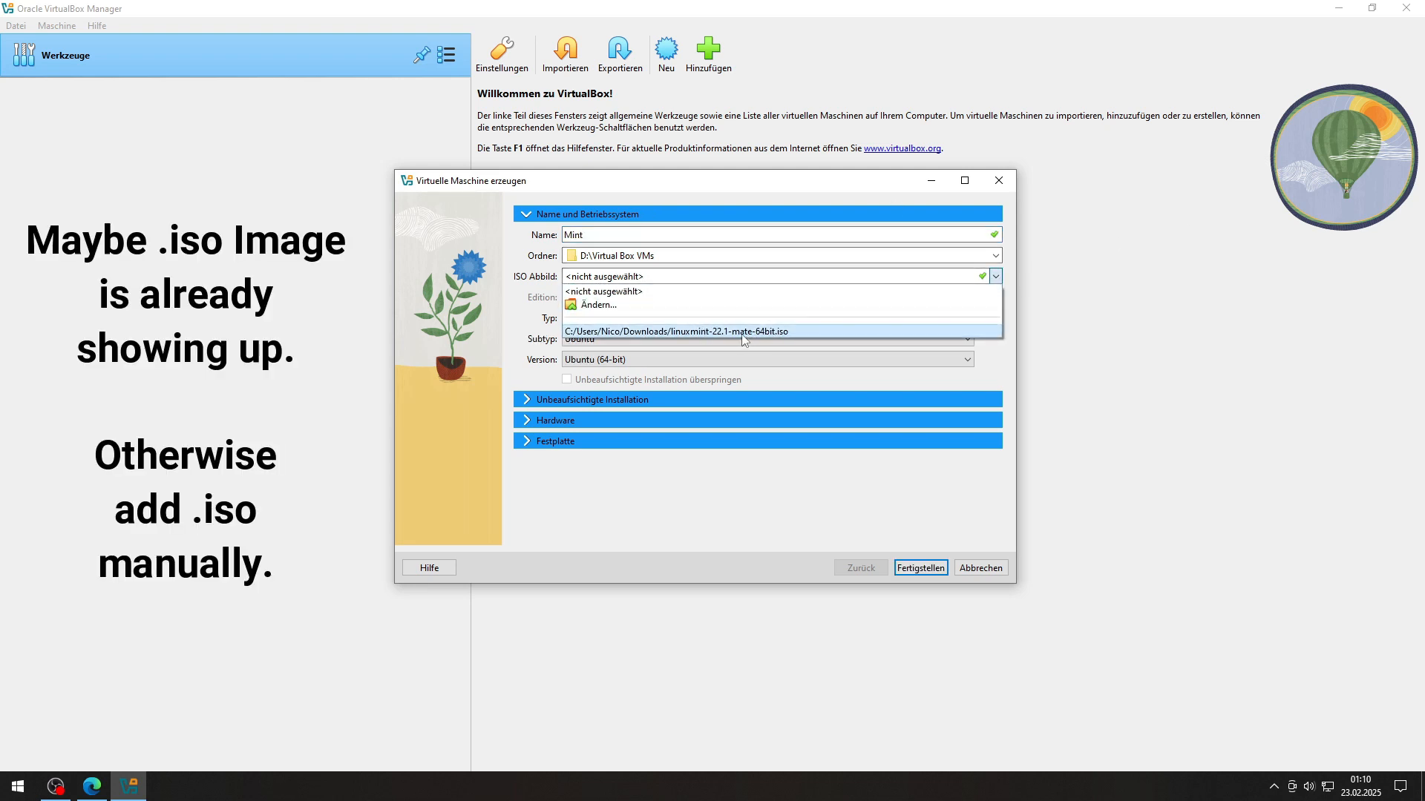
{"action": "left_click", "coordinate": [641, 304]}
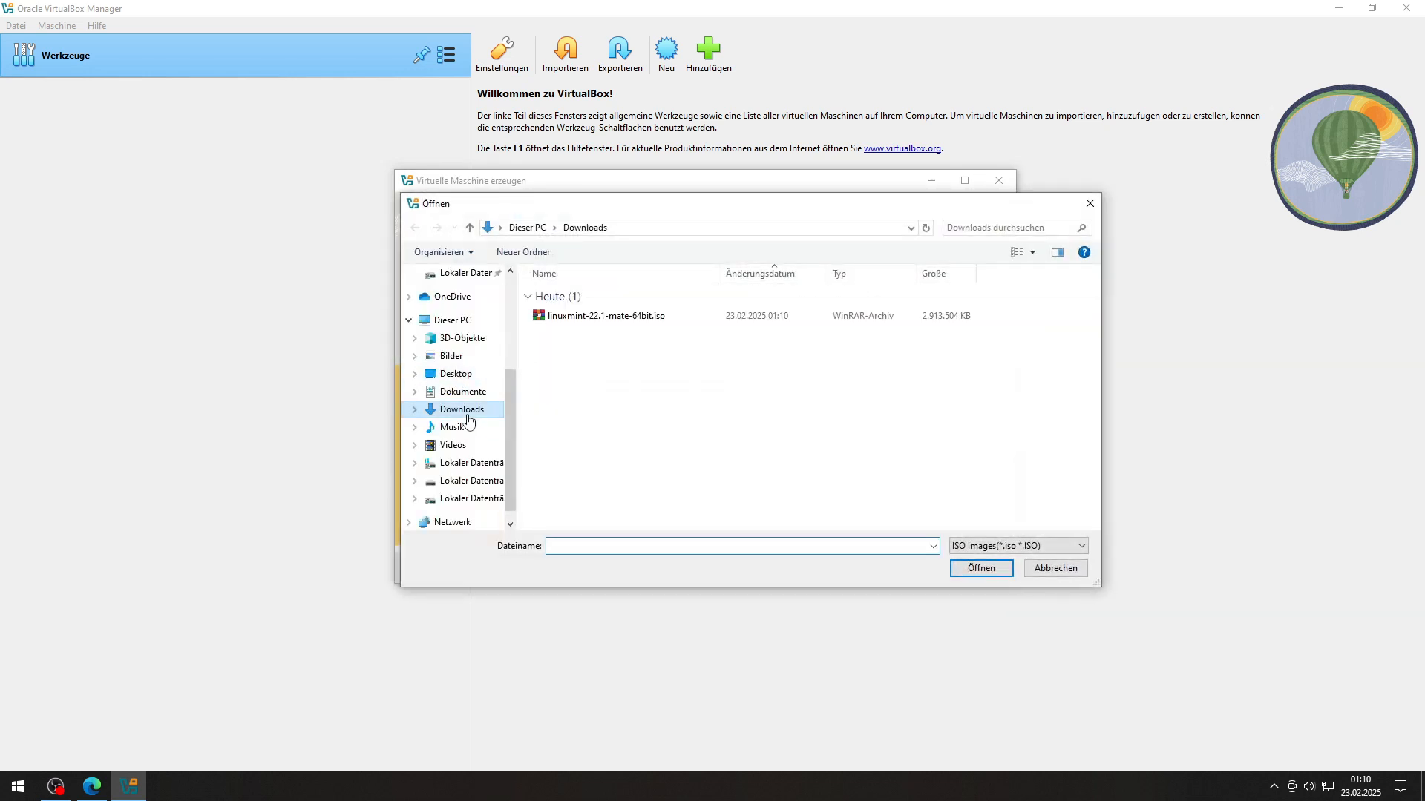
{"action": "left_click", "coordinate": [615, 319]}
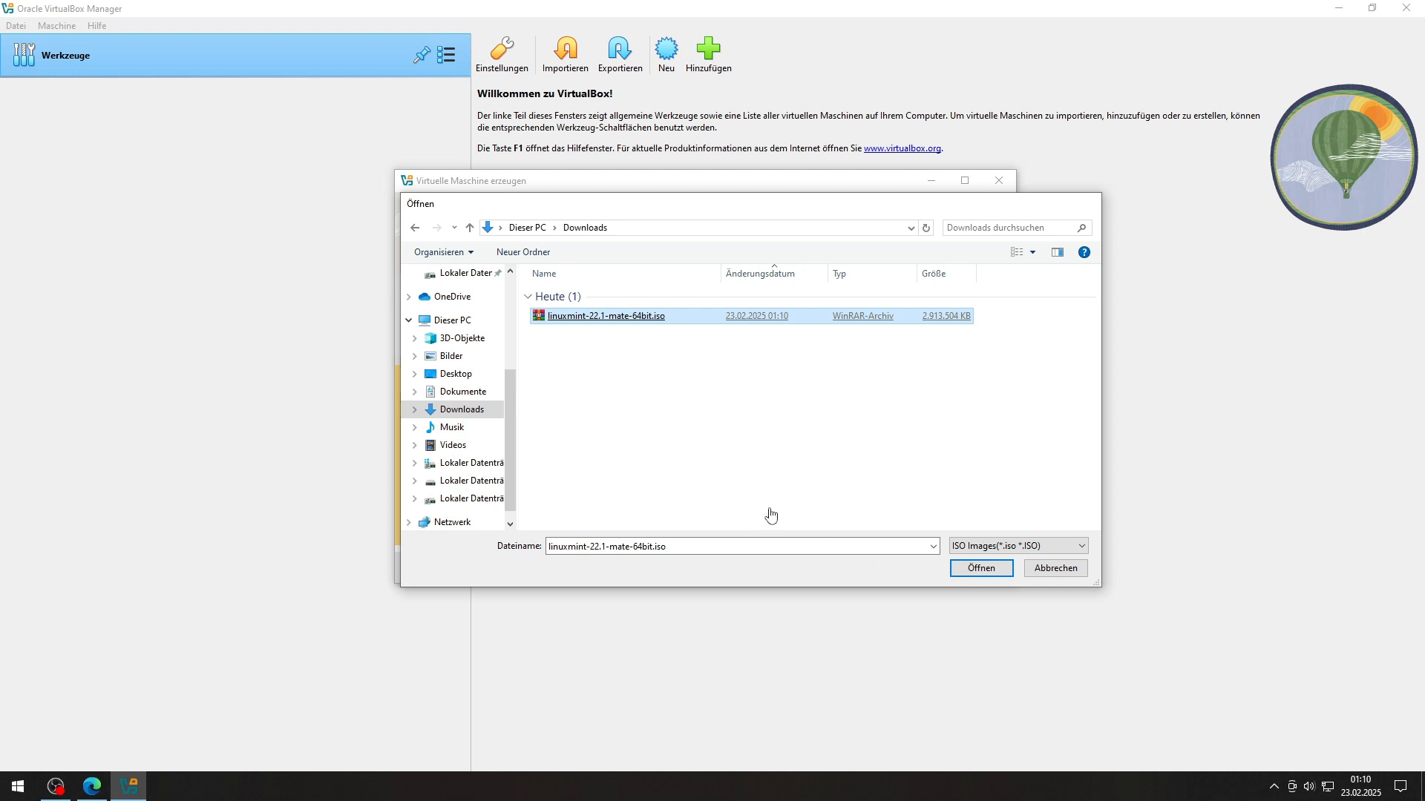
{"action": "key", "text": "Escape"}
{"action": "key", "text": "Escape"}
Step: Reopen the new-VM wizard and attach the Linux Mint MATE ISO as the boot image
{"action": "left_click", "coordinate": [662, 61]}
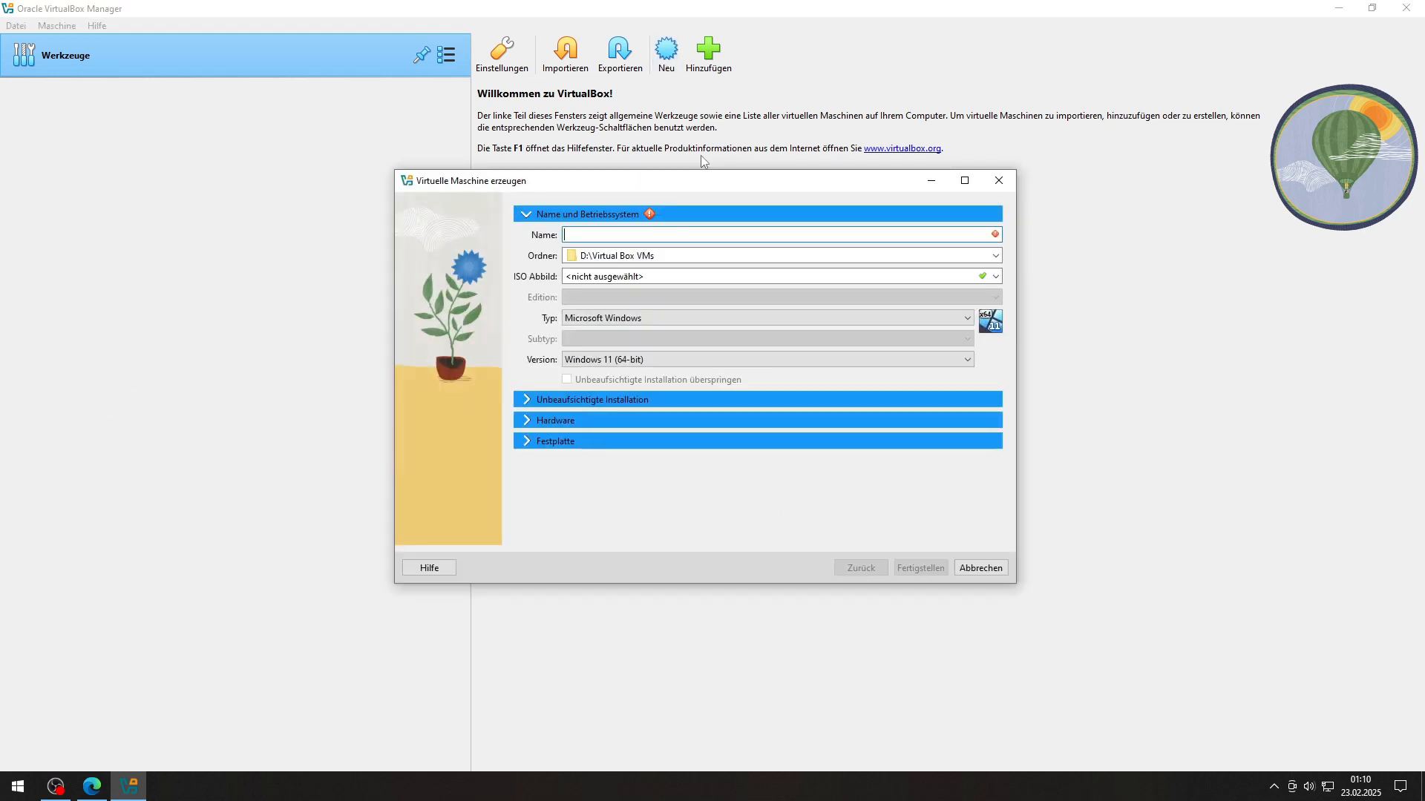
{"action": "left_click", "coordinate": [708, 275]}
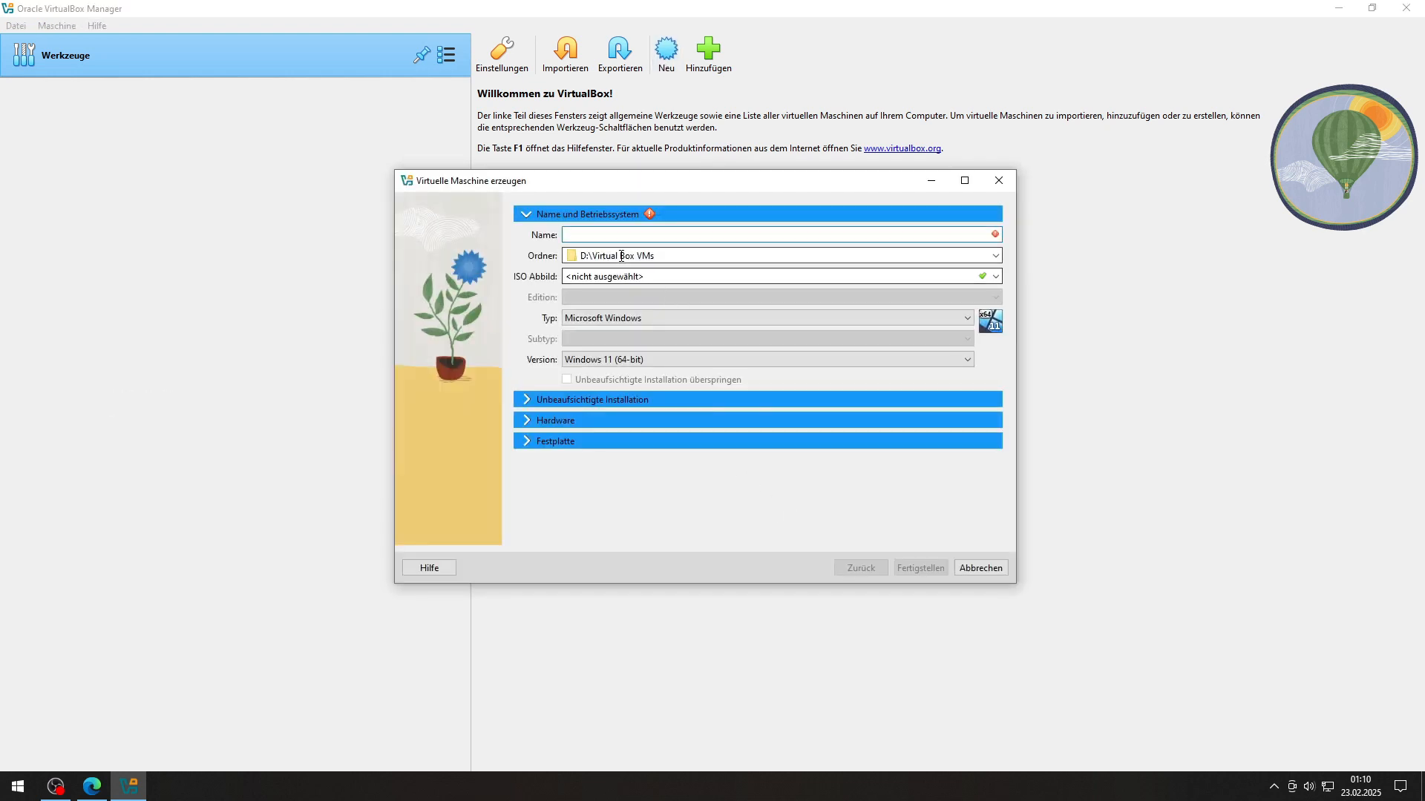
{"action": "left_click", "coordinate": [995, 276]}
{"action": "left_click", "coordinate": [675, 309]}
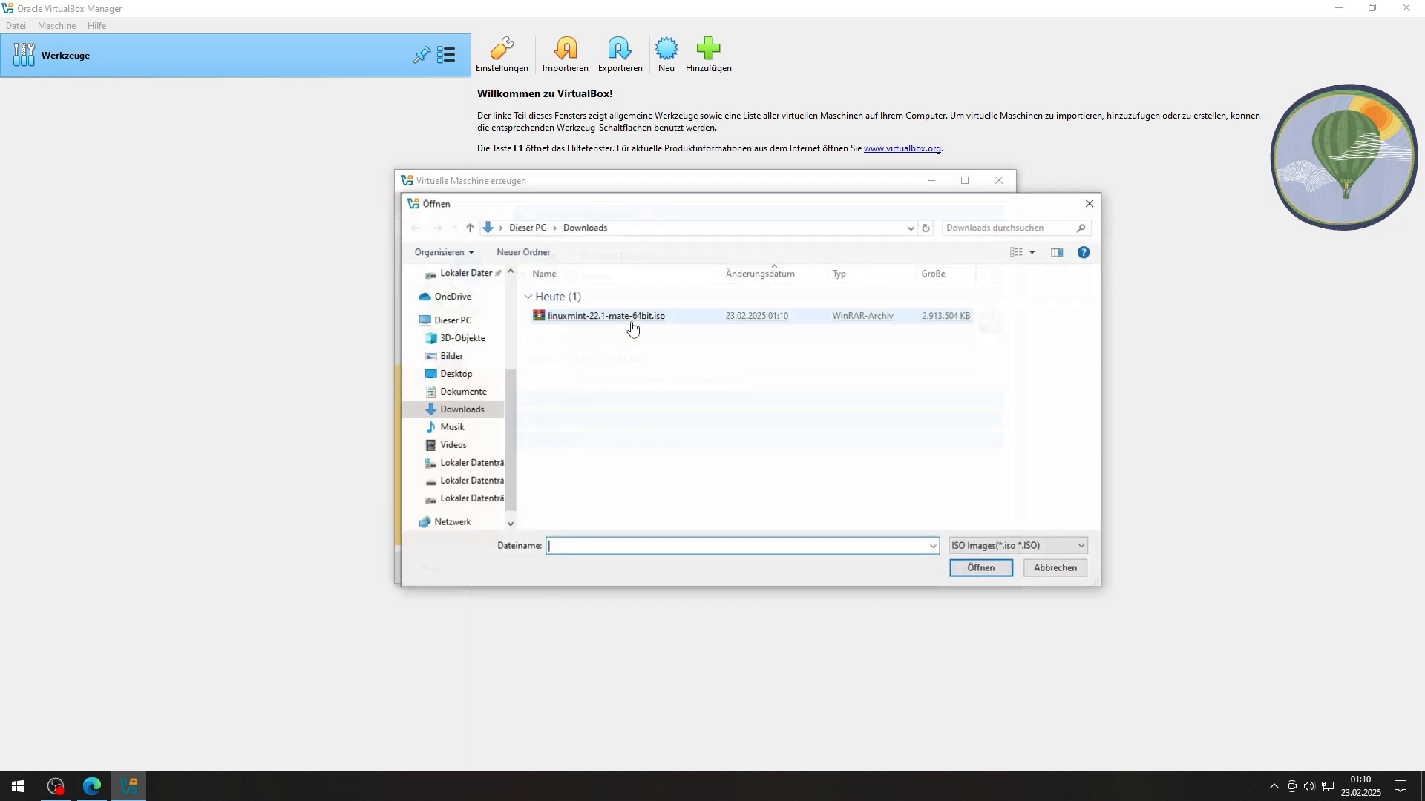
{"action": "double_click", "coordinate": [632, 329]}
Step: Name the VM Mint, set it to Other Linux (64-bit), and finish creating it
{"action": "left_click", "coordinate": [634, 234]}
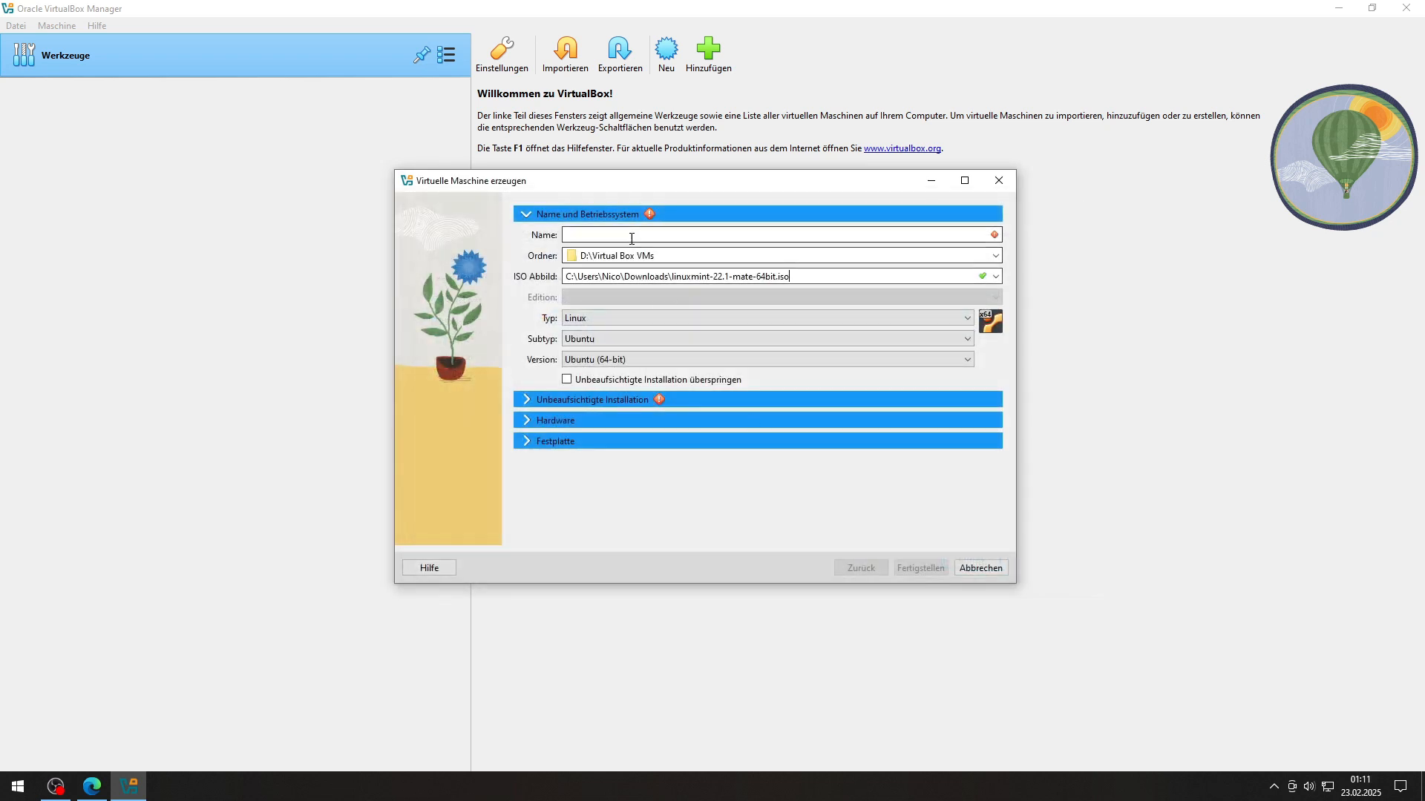
{"action": "type", "text": "Mint"}
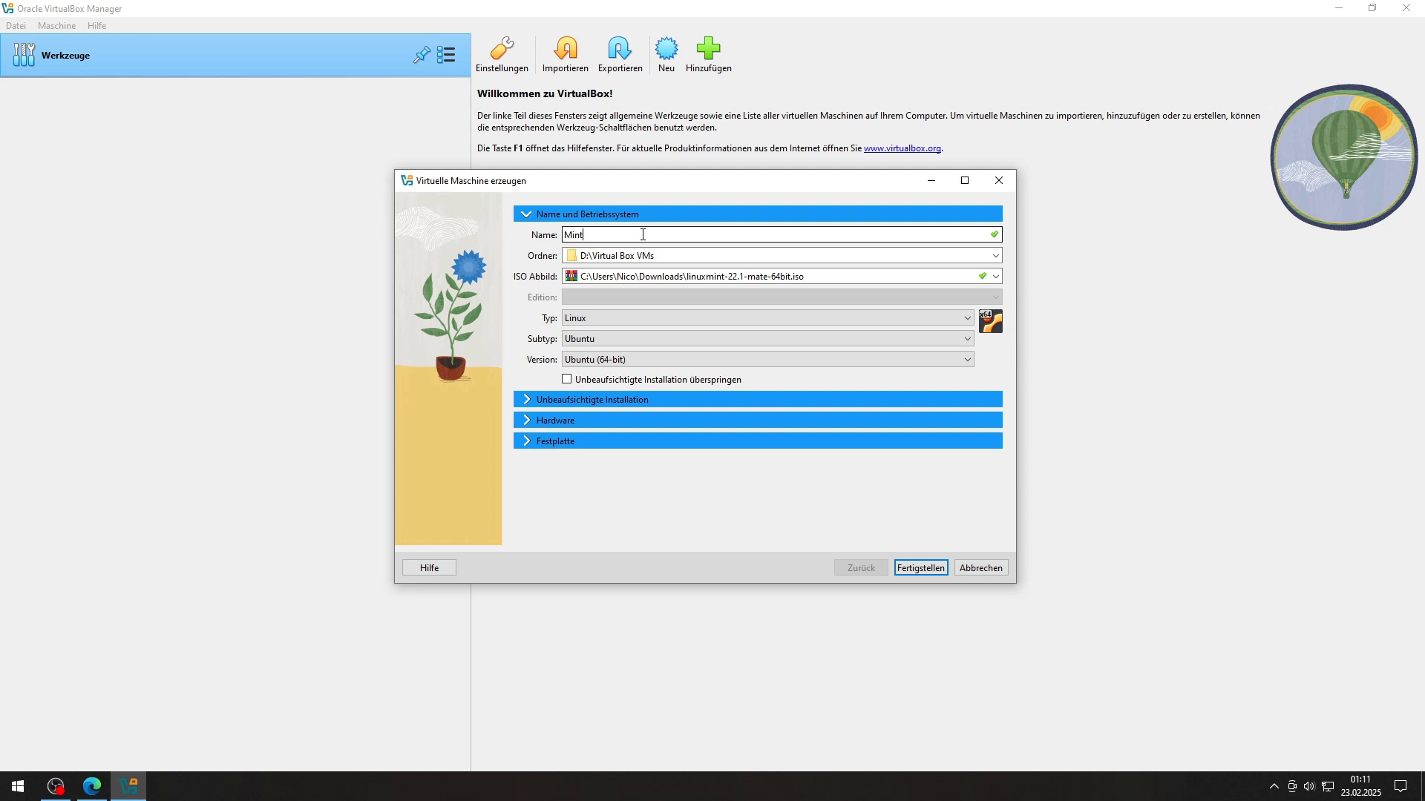
{"action": "left_click", "coordinate": [602, 339]}
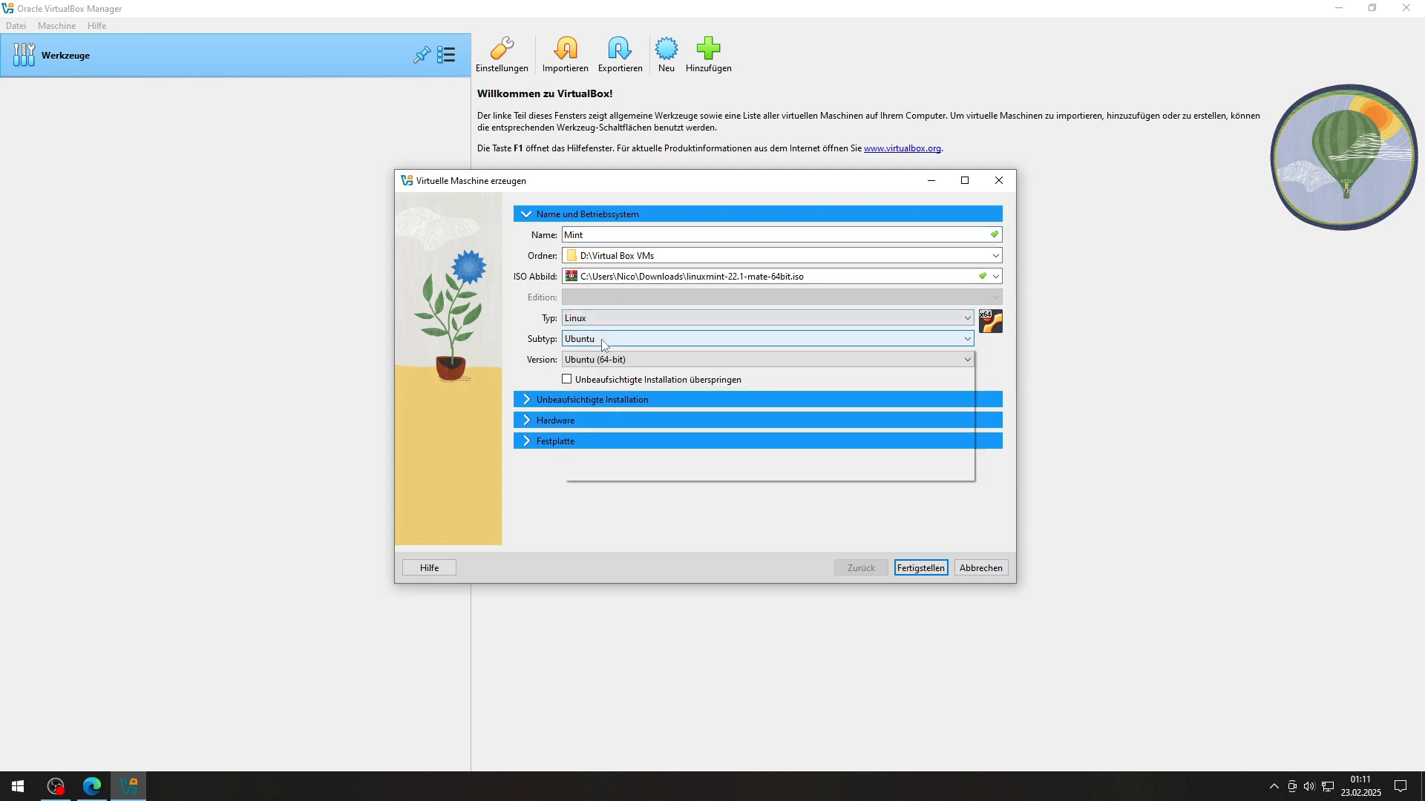
{"action": "left_click", "coordinate": [604, 476]}
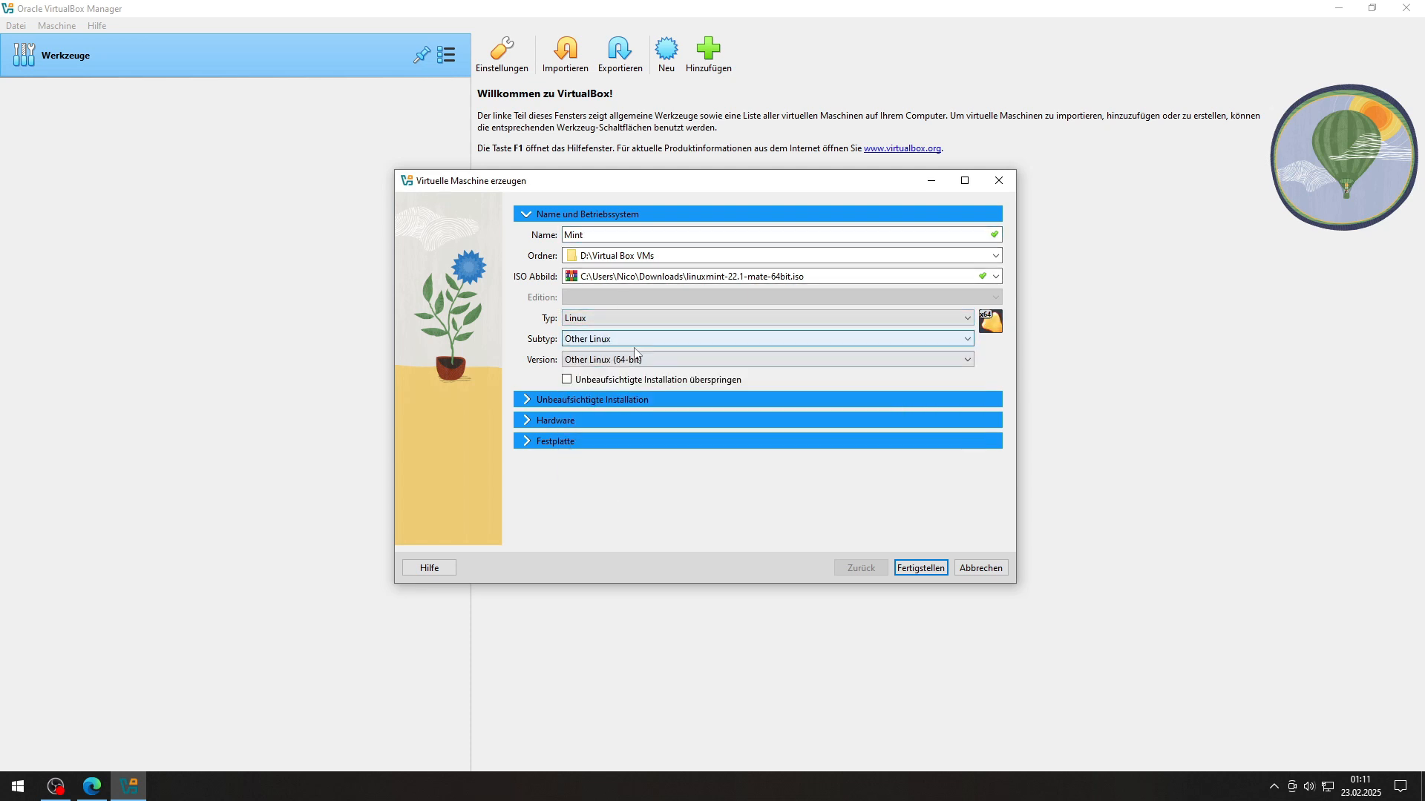
{"action": "left_click", "coordinate": [636, 358]}
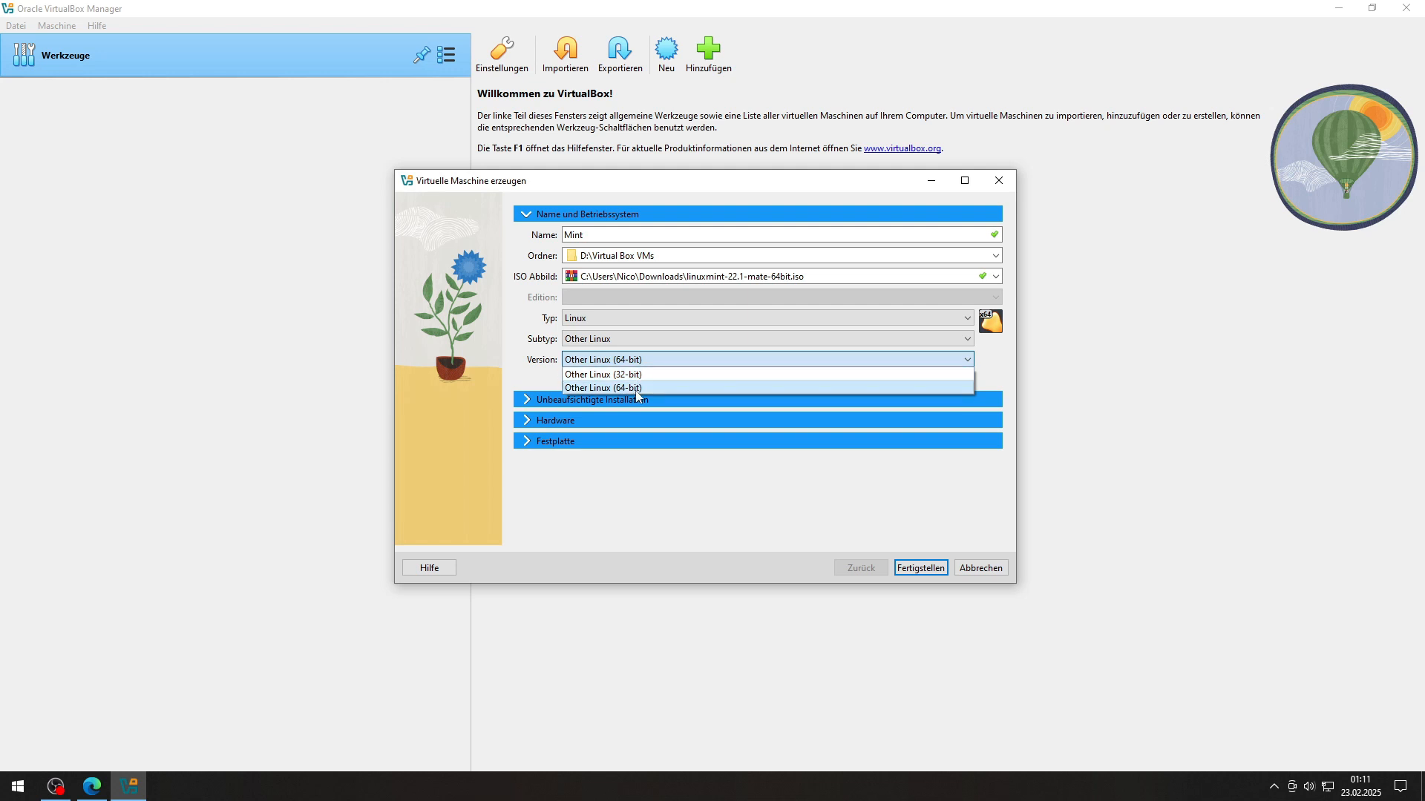
{"action": "left_click", "coordinate": [636, 390]}
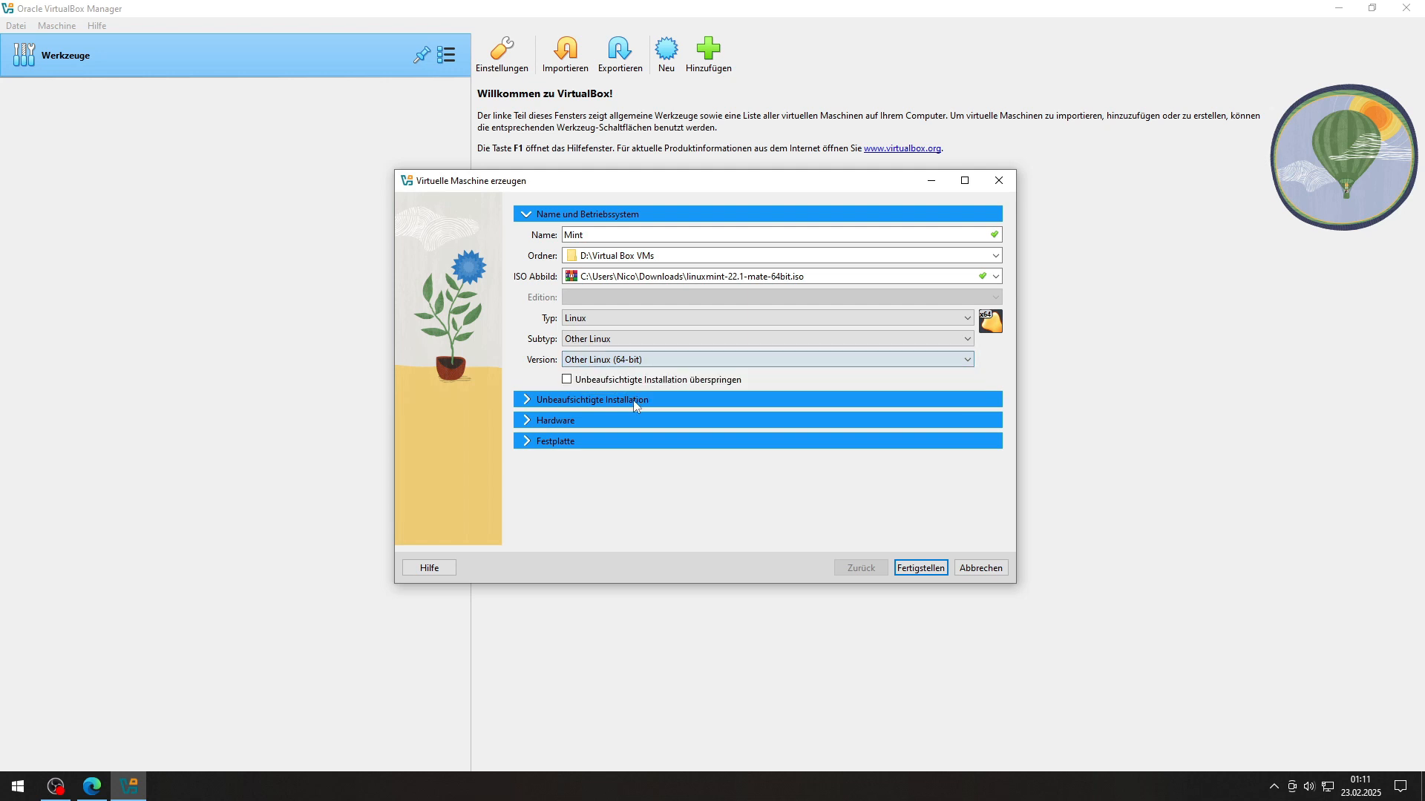
{"action": "left_click", "coordinate": [920, 569]}
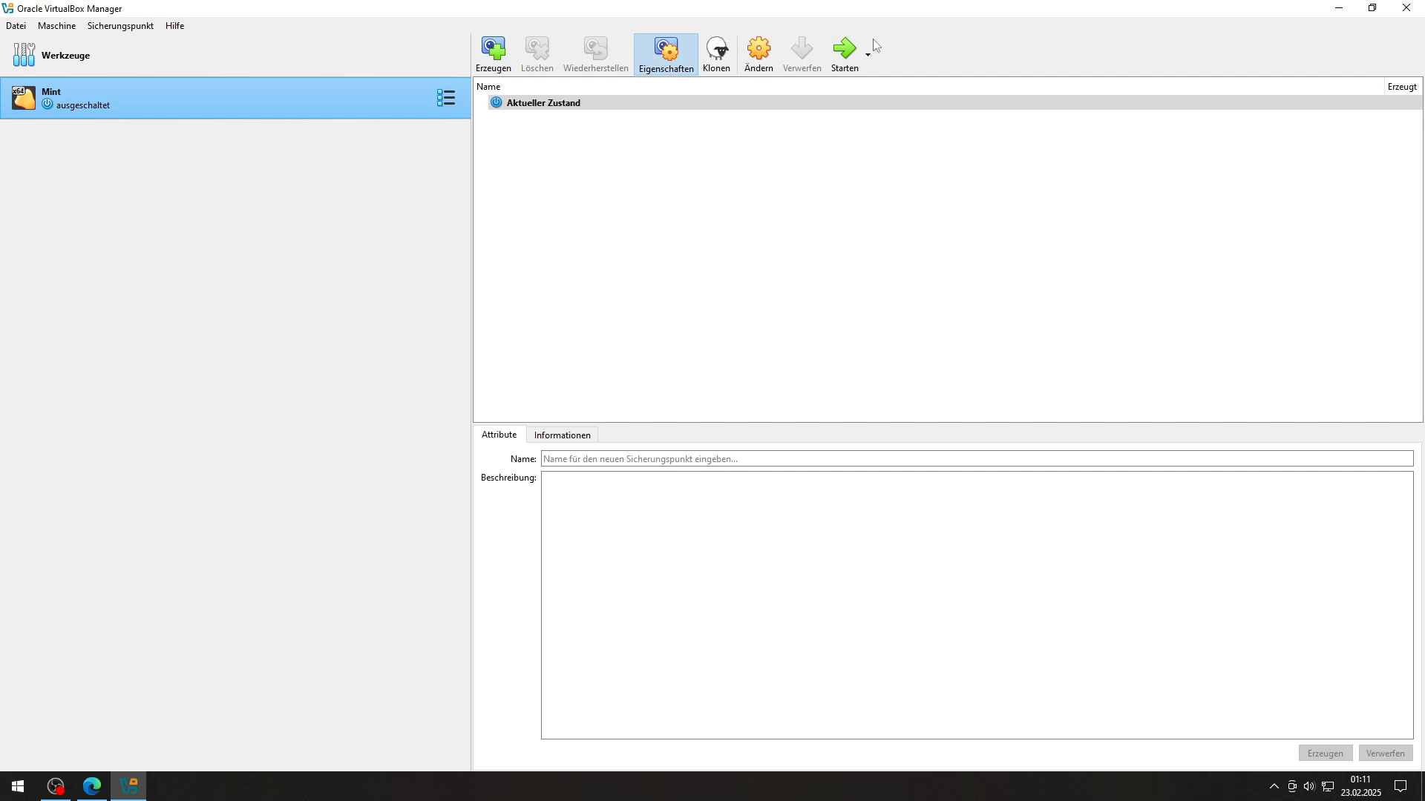
Step: Set Mint's main memory to about 4301 MB and its processors to 2 in System settings
{"action": "left_click", "coordinate": [755, 55]}
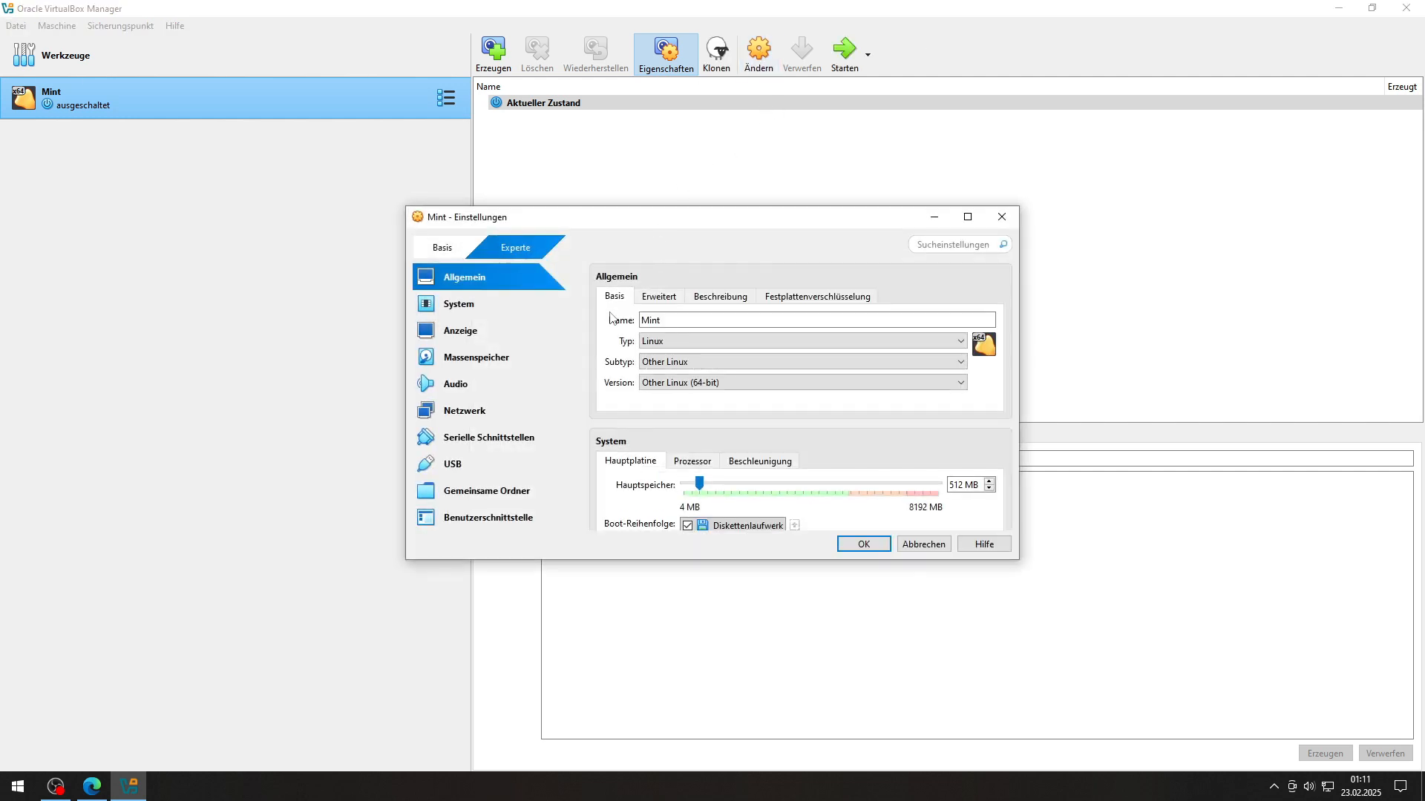
{"action": "left_click", "coordinate": [519, 308]}
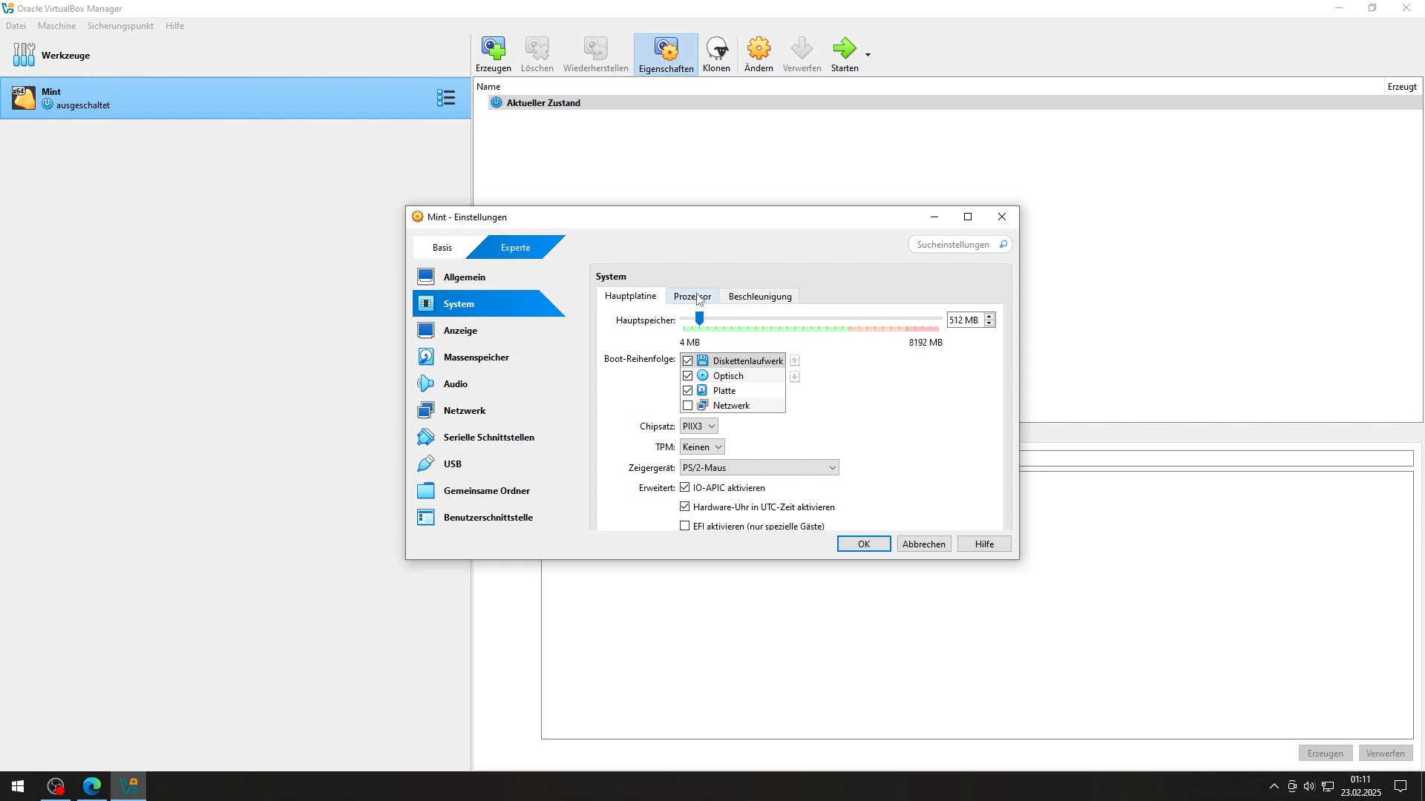
{"action": "left_click_drag", "start_coordinate": [699, 320], "coordinate": [807, 319]}
{"action": "left_click", "coordinate": [690, 300]}
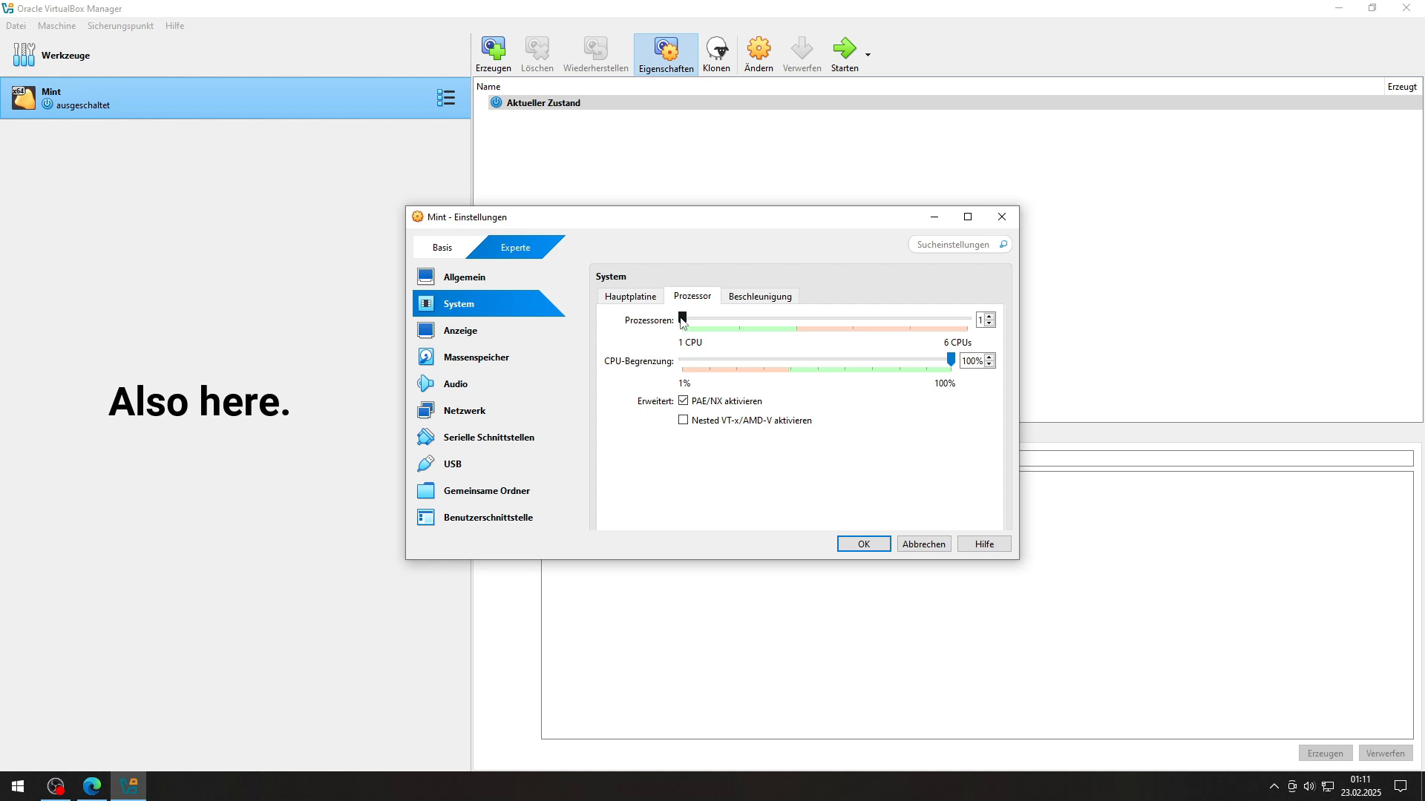
{"action": "left_click_drag", "start_coordinate": [684, 320], "coordinate": [748, 320]}
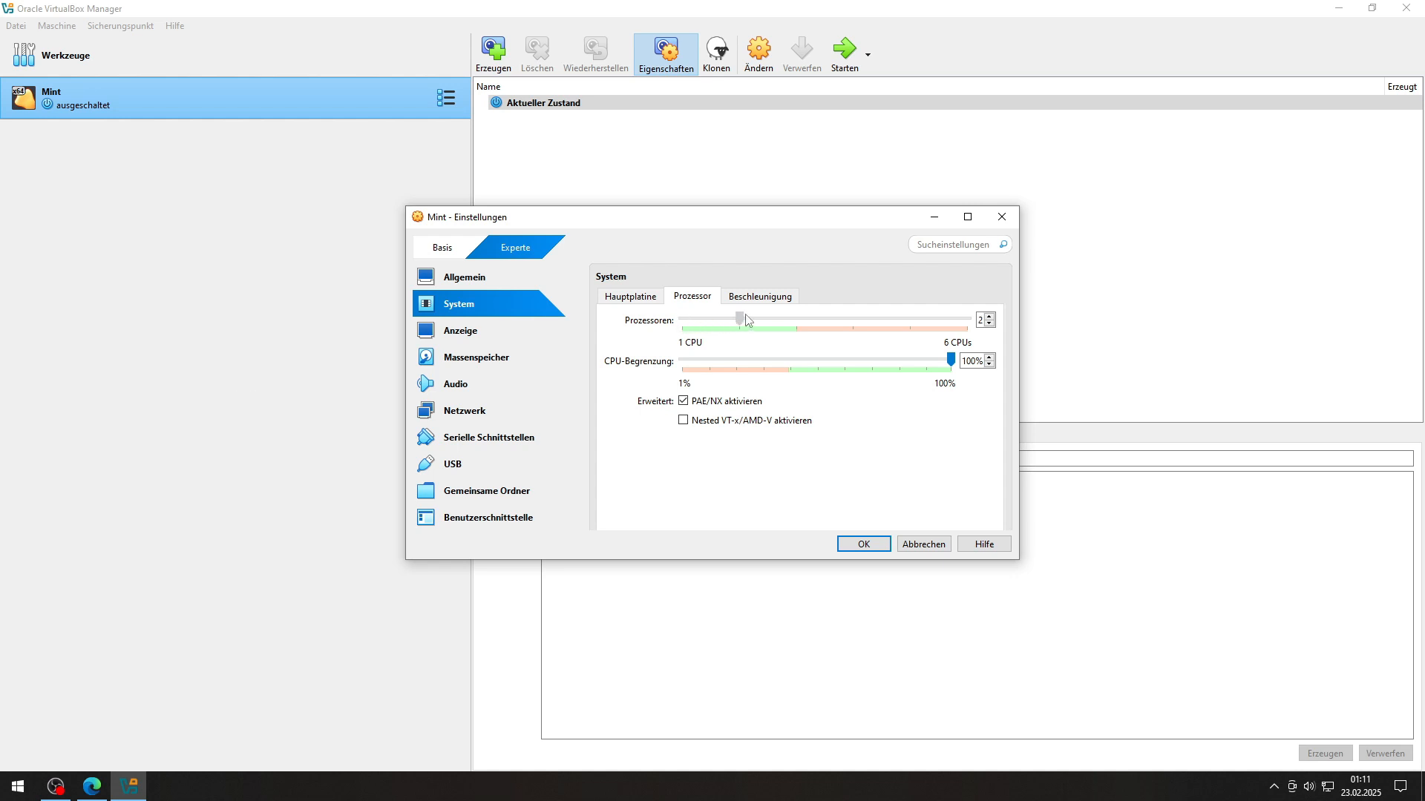
{"action": "left_click", "coordinate": [749, 302]}
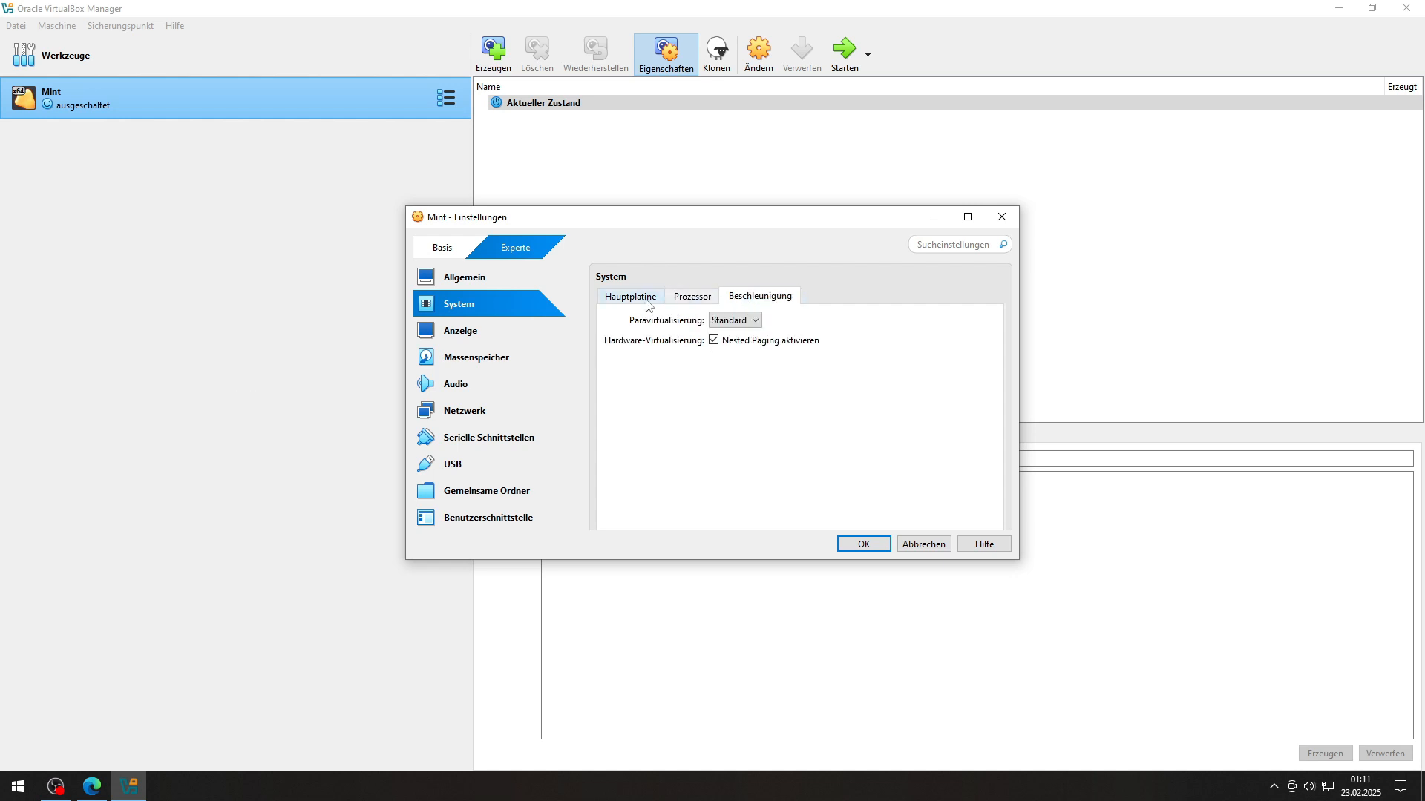
{"action": "left_click", "coordinate": [628, 303]}
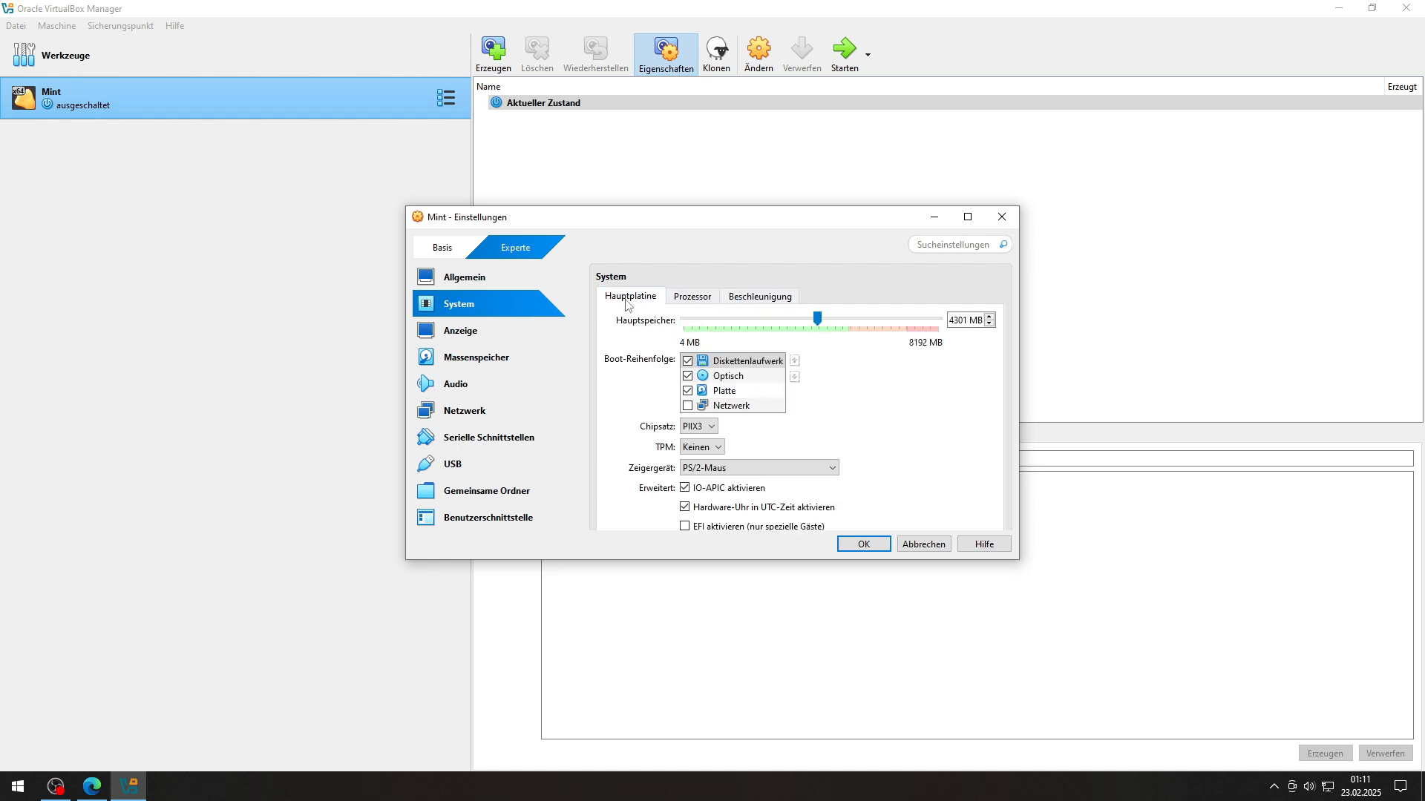
Step: Create a new 50 GB virtual disk named Mint_2.vdi from the storage settings
{"action": "left_click", "coordinate": [486, 360]}
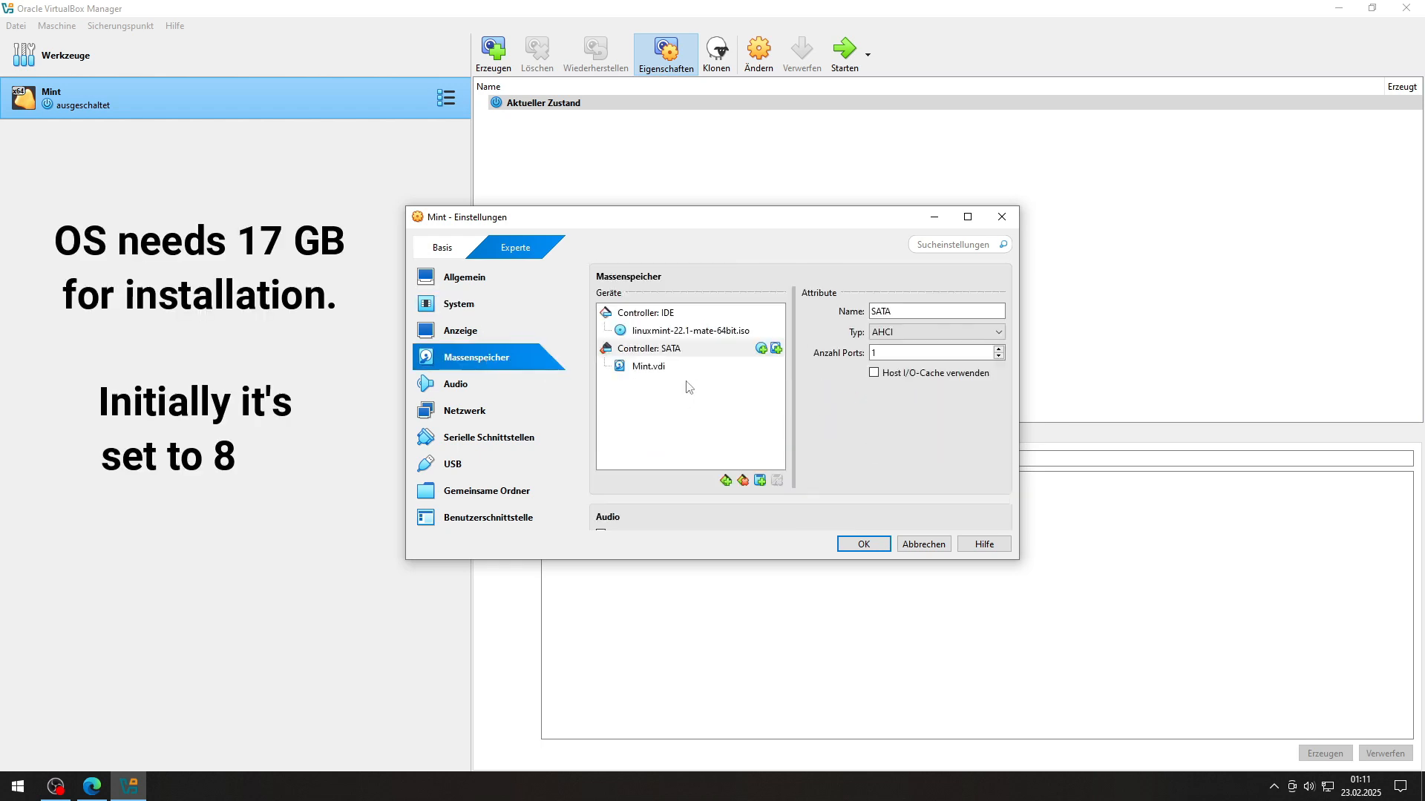
{"action": "left_click", "coordinate": [776, 348]}
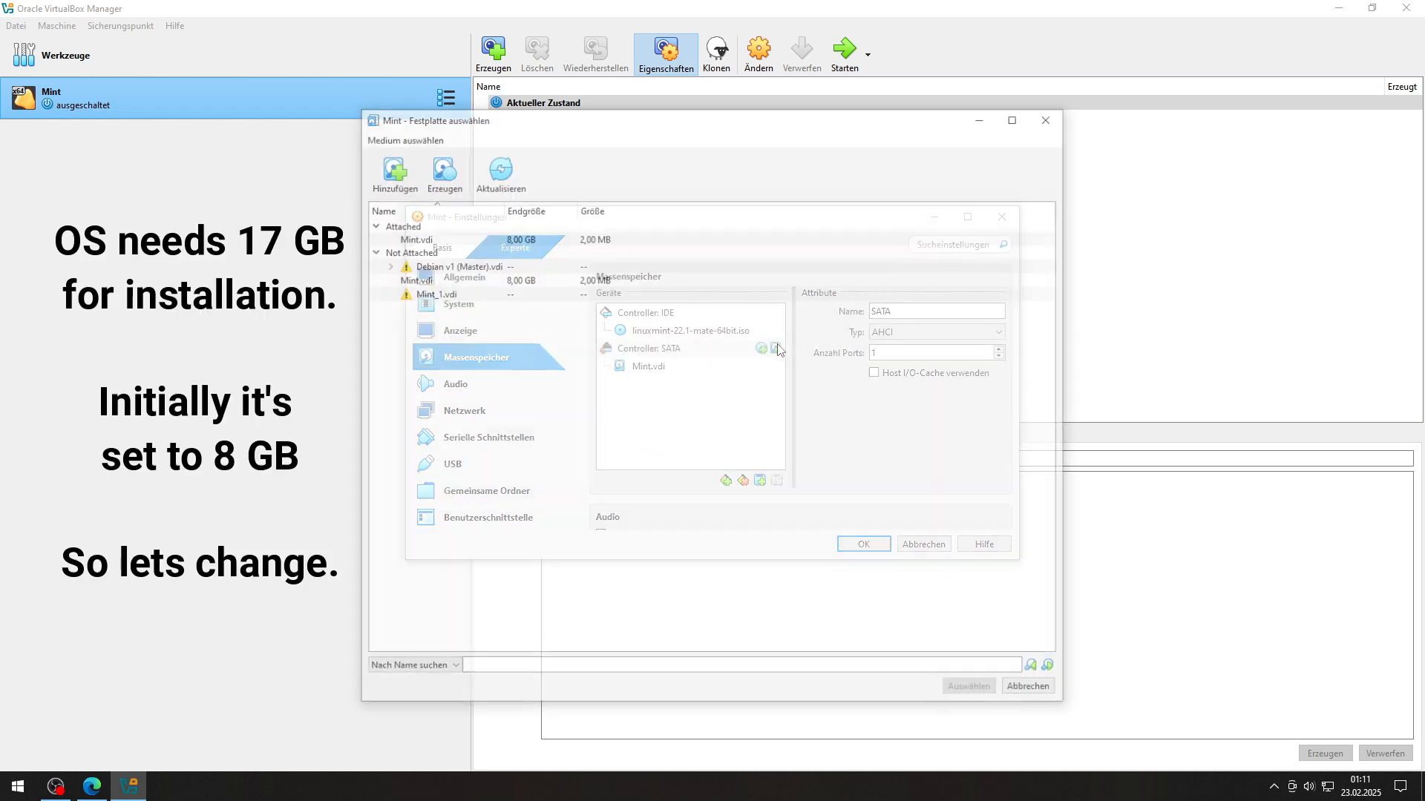
{"action": "left_click", "coordinate": [390, 169]}
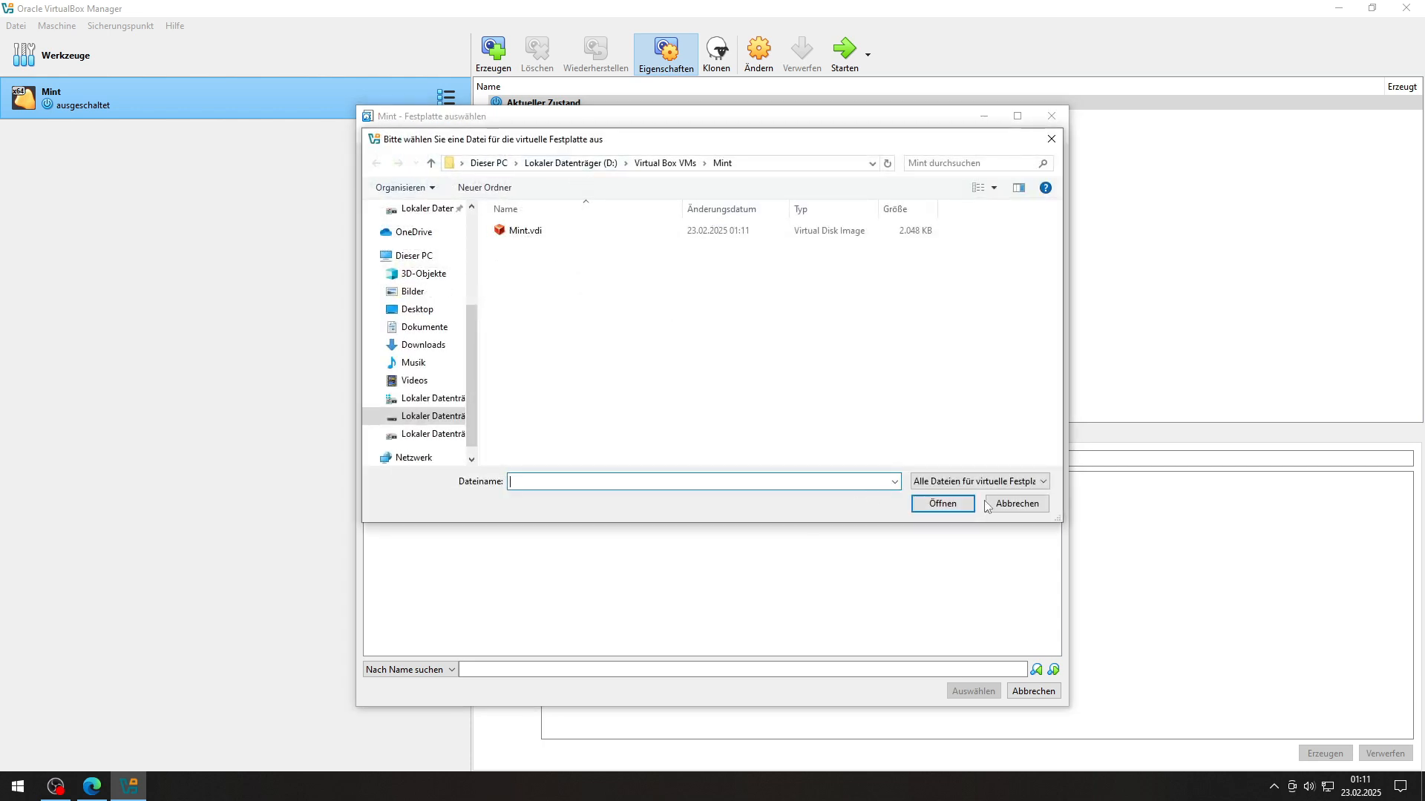
{"action": "left_click", "coordinate": [1016, 504]}
{"action": "left_click", "coordinate": [440, 169]}
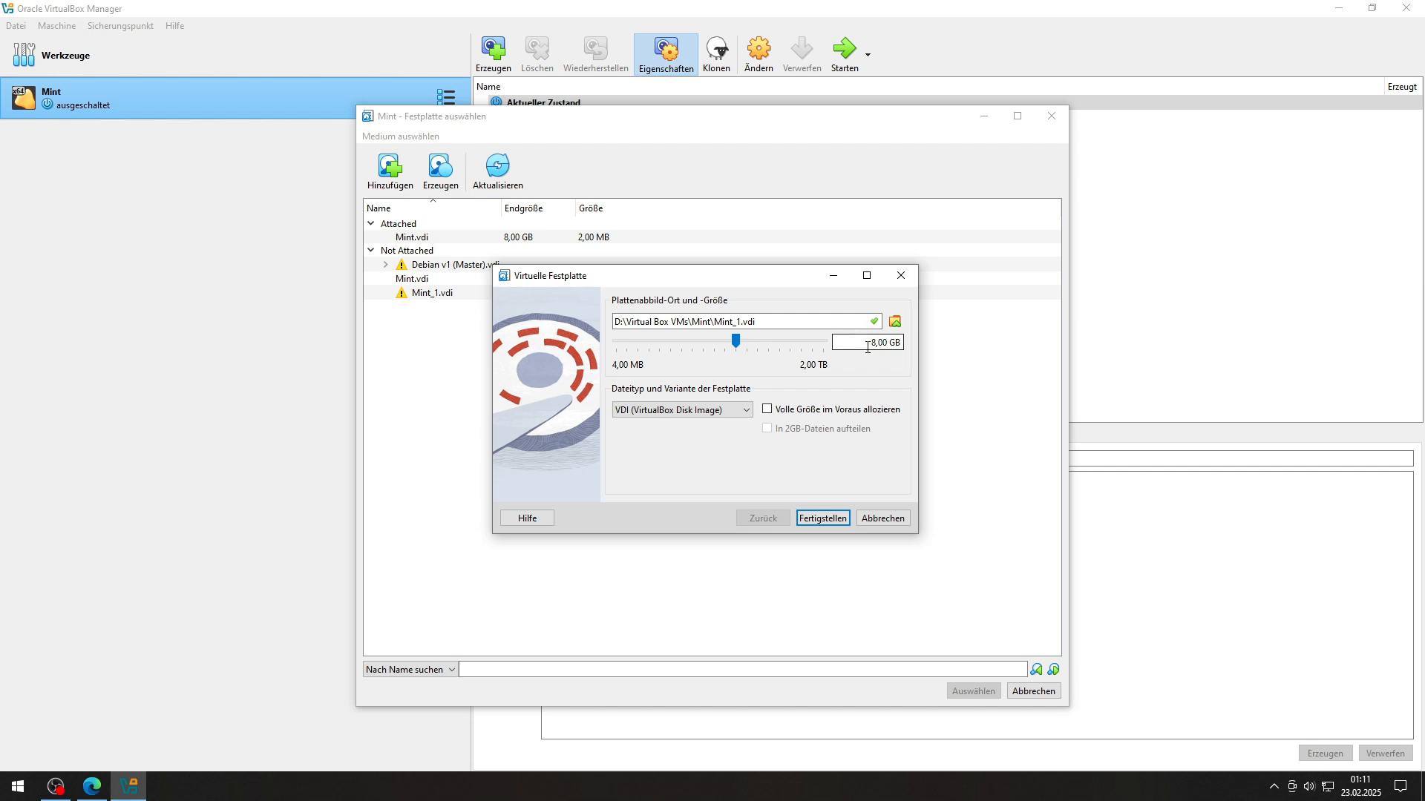
{"action": "key", "text": "BackSpace"}
{"action": "type", "text": "50"}
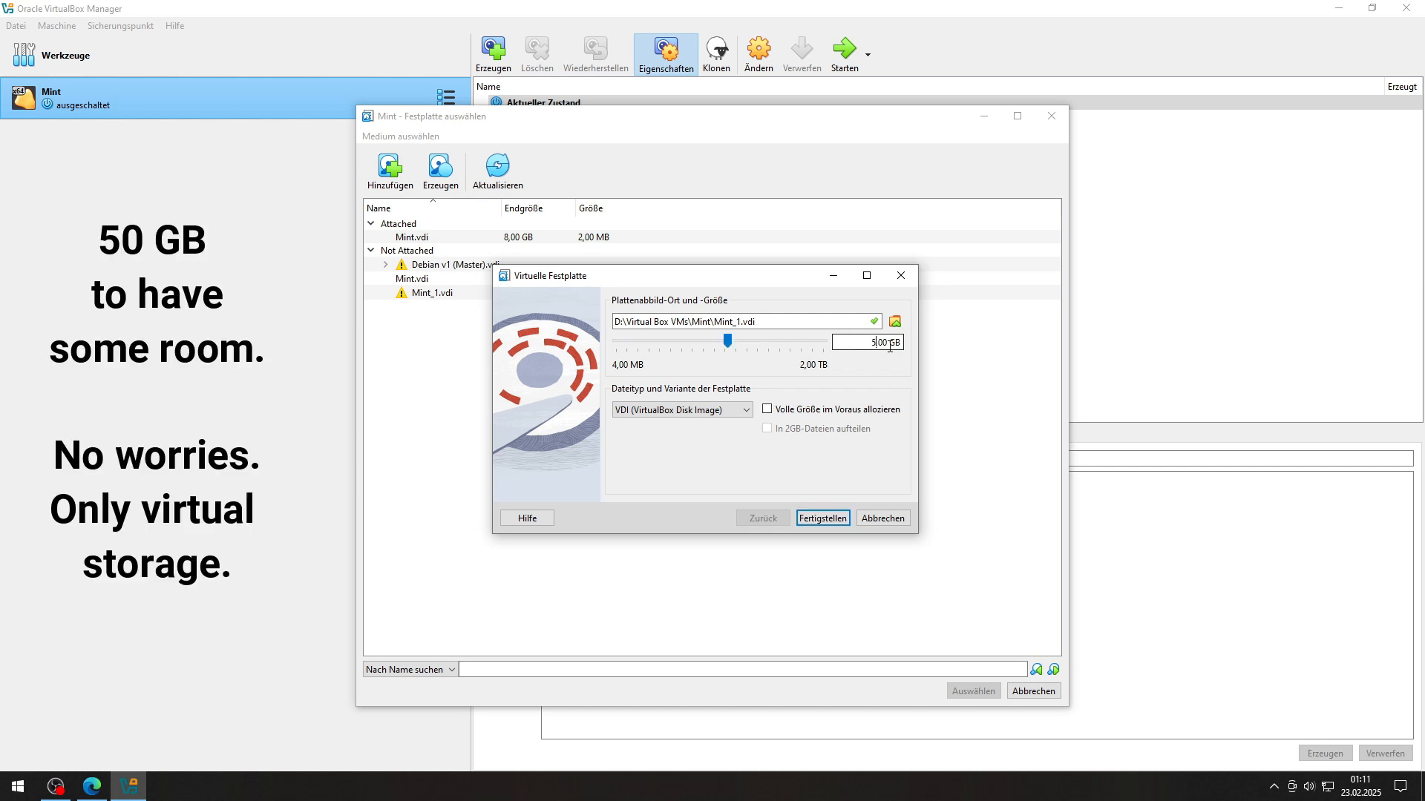
{"action": "left_click", "coordinate": [740, 321]}
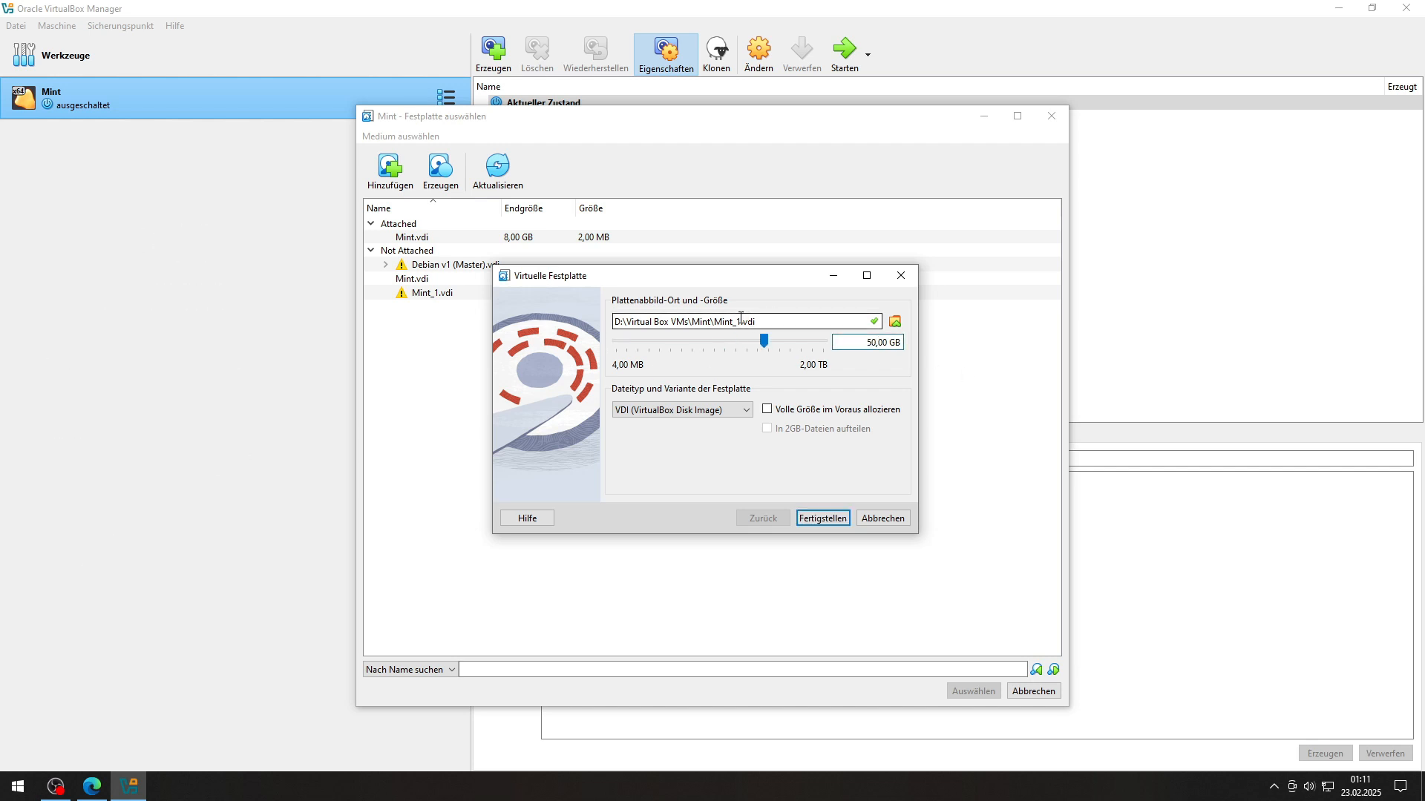
{"action": "key", "text": "BackSpace"}
{"action": "type", "text": "2"}
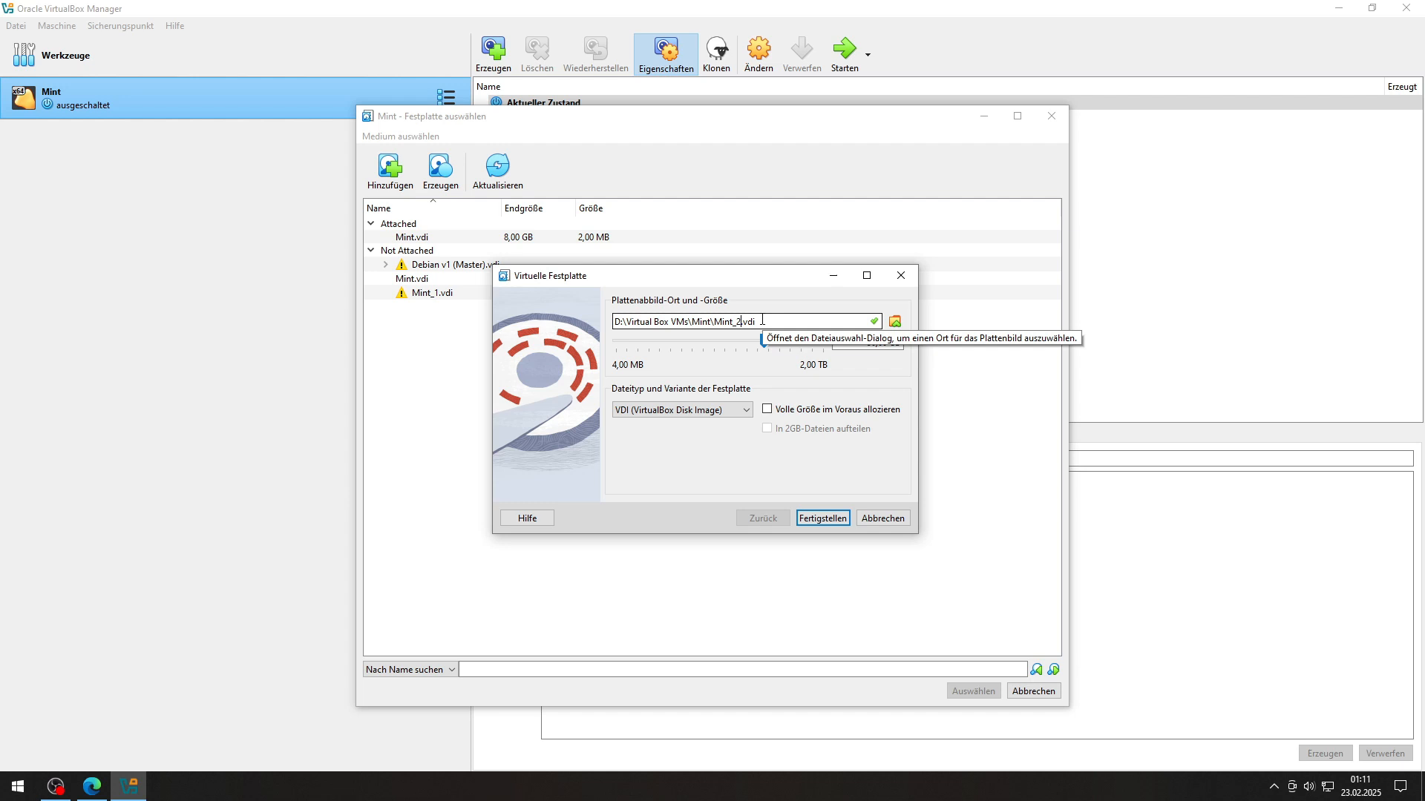
{"action": "left_click", "coordinate": [822, 518]}
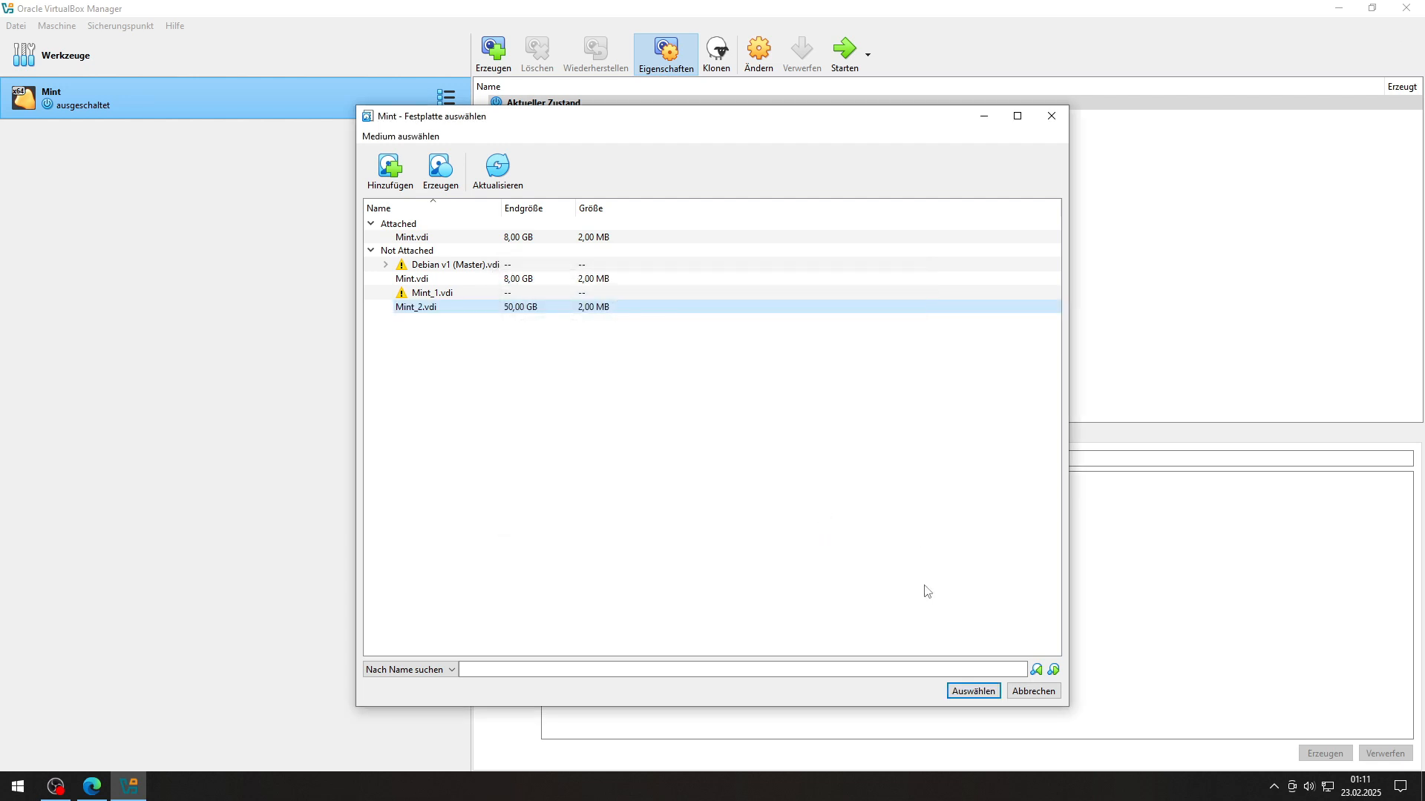
Step: Attach Mint_2.vdi, remove the old 8 GB Mint.vdi from SATA, and save the settings
{"action": "left_click", "coordinate": [974, 690]}
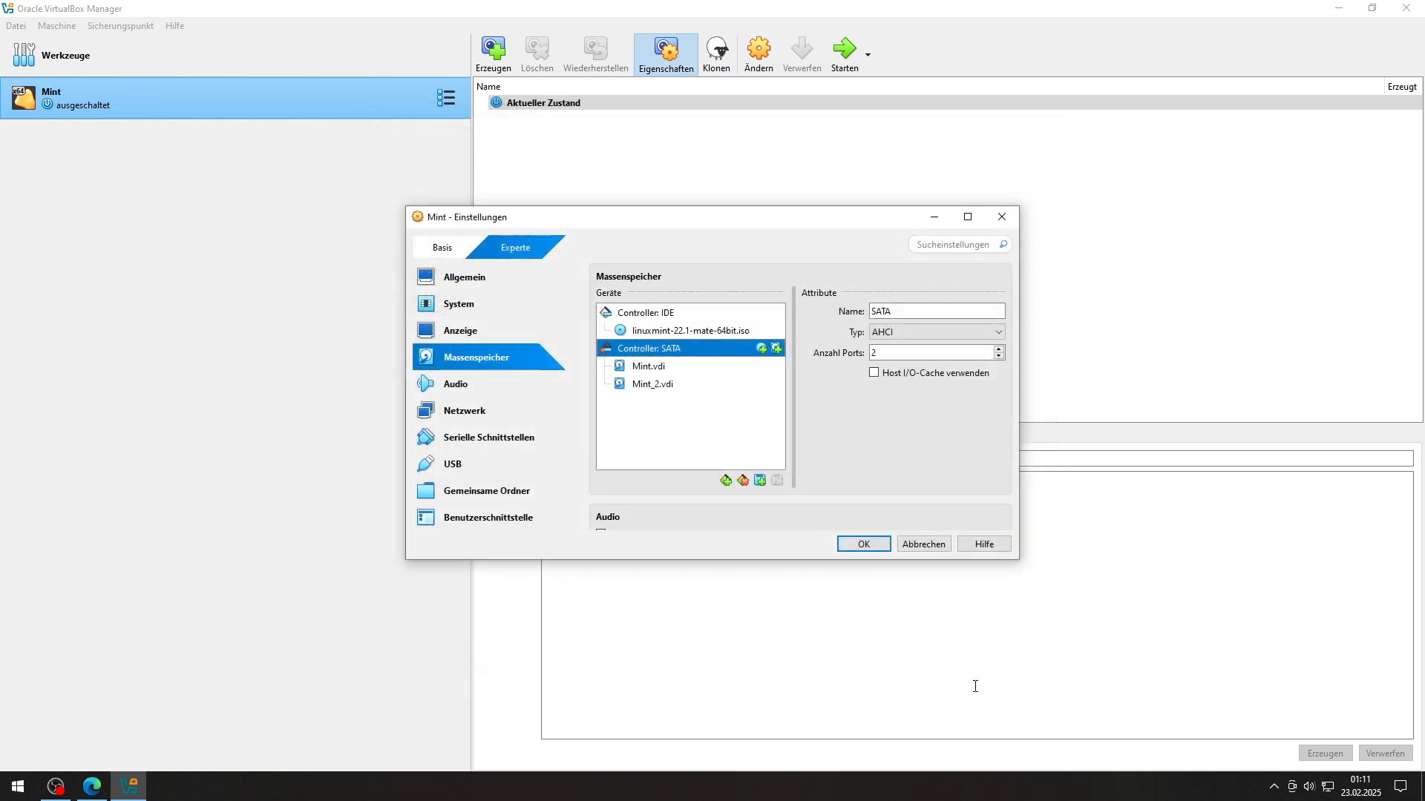
{"action": "left_click", "coordinate": [664, 393]}
{"action": "left_click", "coordinate": [660, 367]}
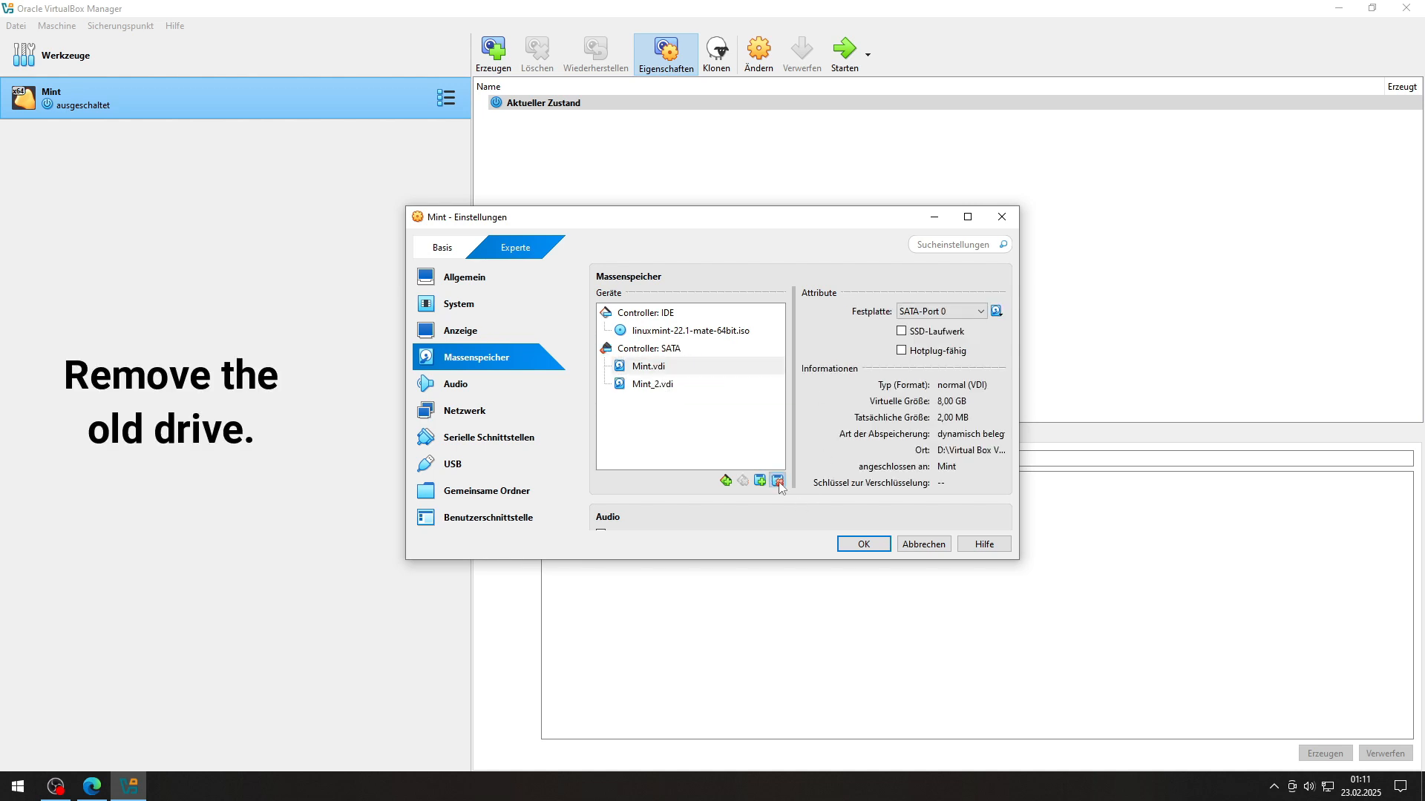
{"action": "left_click", "coordinate": [776, 481]}
{"action": "left_click", "coordinate": [867, 545]}
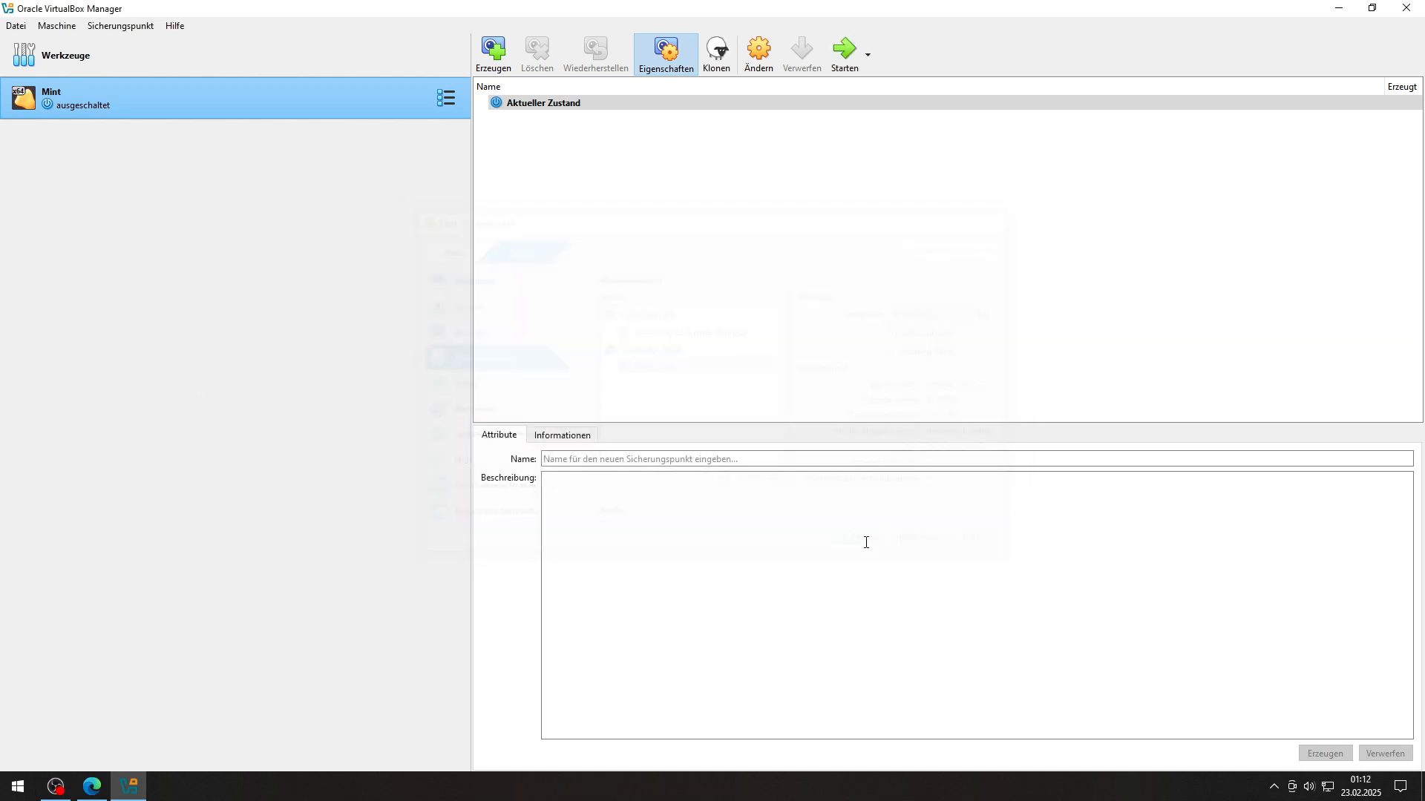
Step: Launch the Mint VM with the Starten toolbar button
{"action": "left_click", "coordinate": [844, 51]}
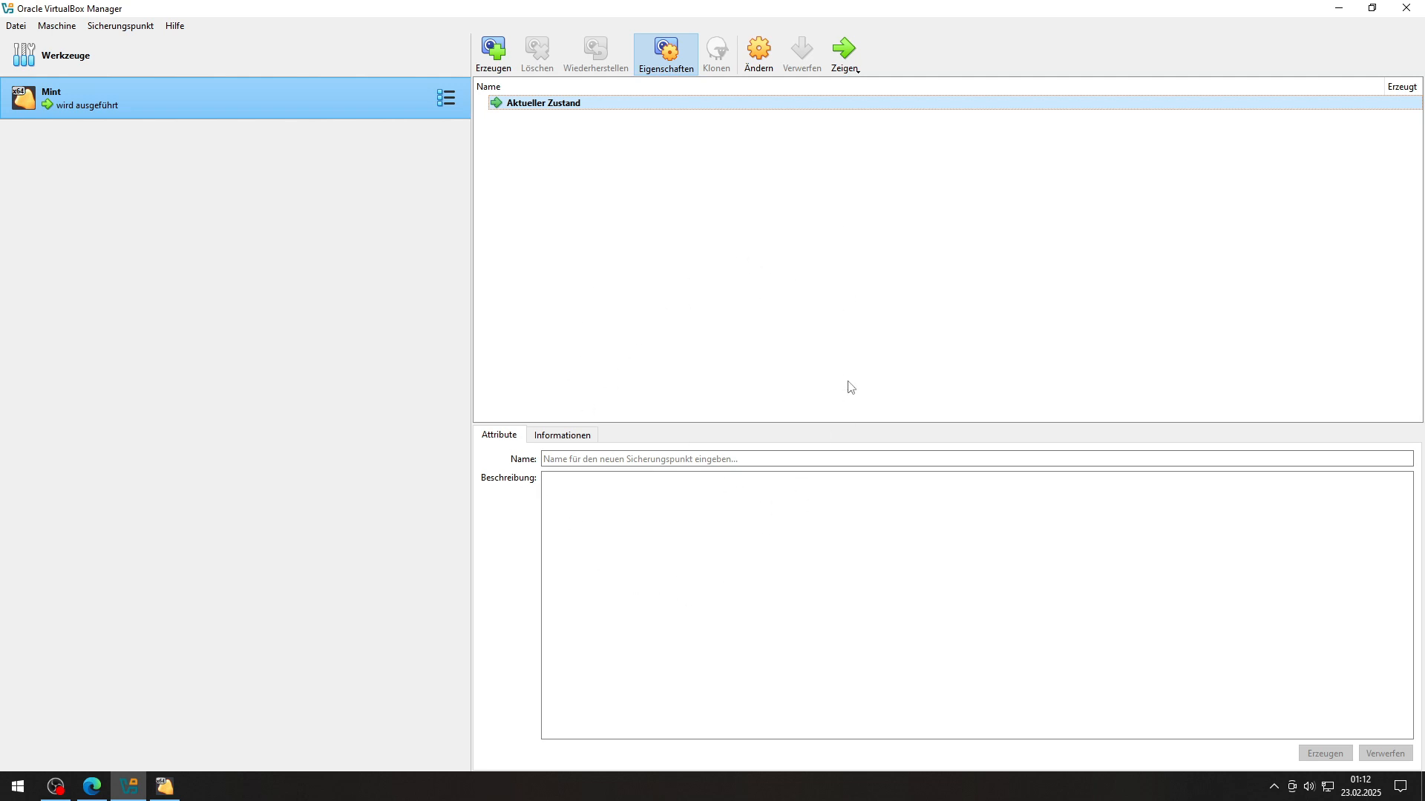
Step: Maximise the Mint VM window and boot the Start Linux Mint entry from the ISO menu
{"action": "left_click", "coordinate": [165, 787]}
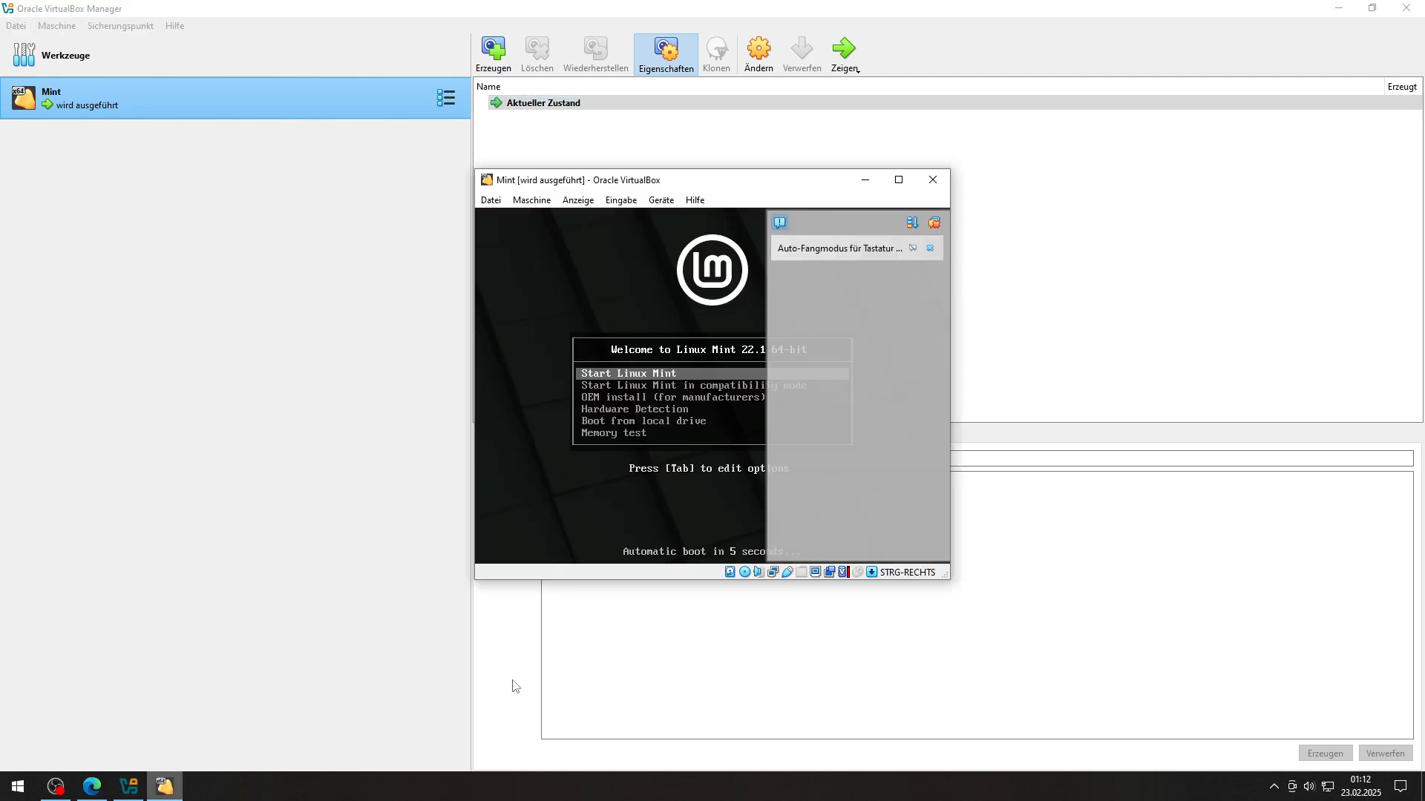
{"action": "left_click", "coordinate": [935, 223]}
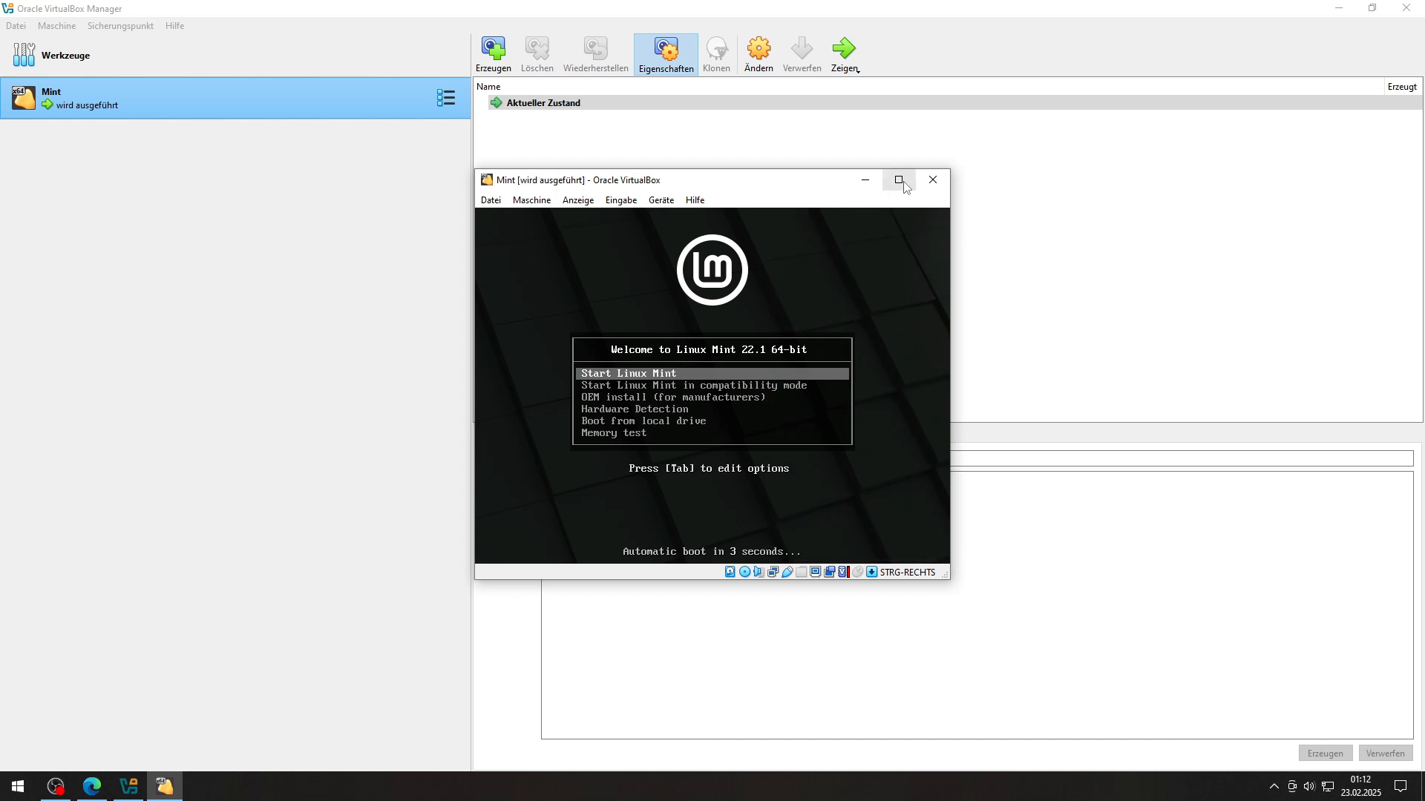
{"action": "left_click", "coordinate": [898, 179]}
{"action": "key", "text": "Down"}
{"action": "key", "text": "Up"}
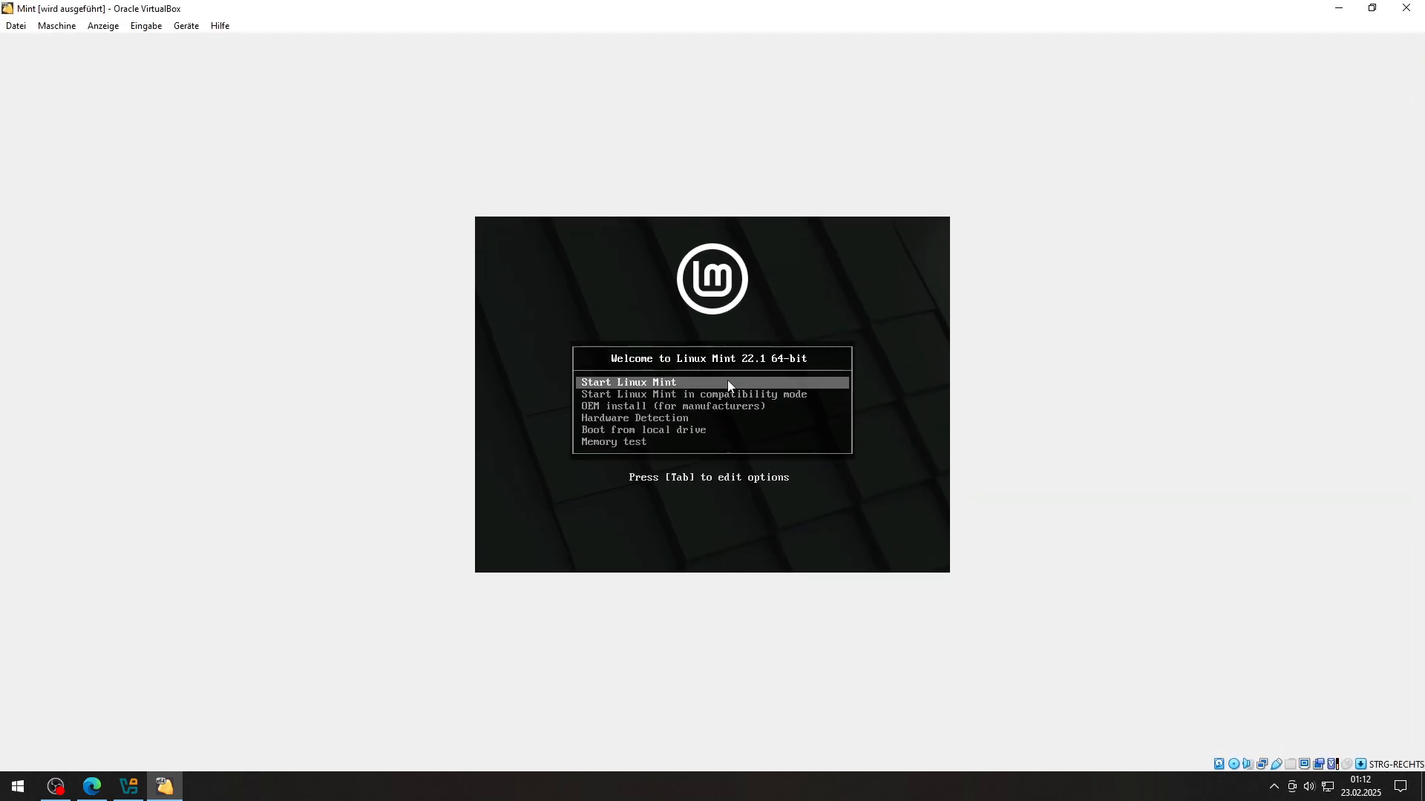
{"action": "key", "text": "Return"}
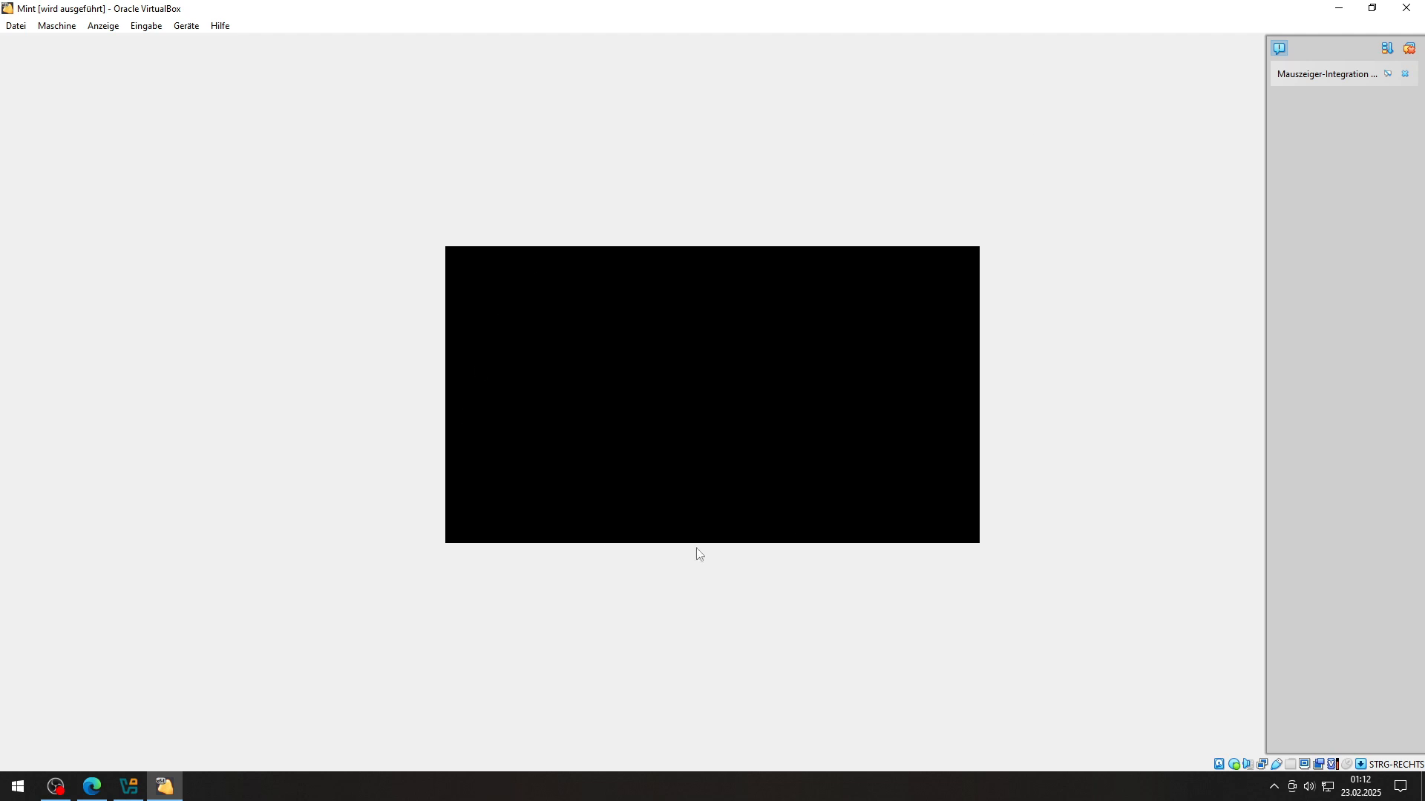
{"action": "left_click", "coordinate": [1410, 49]}
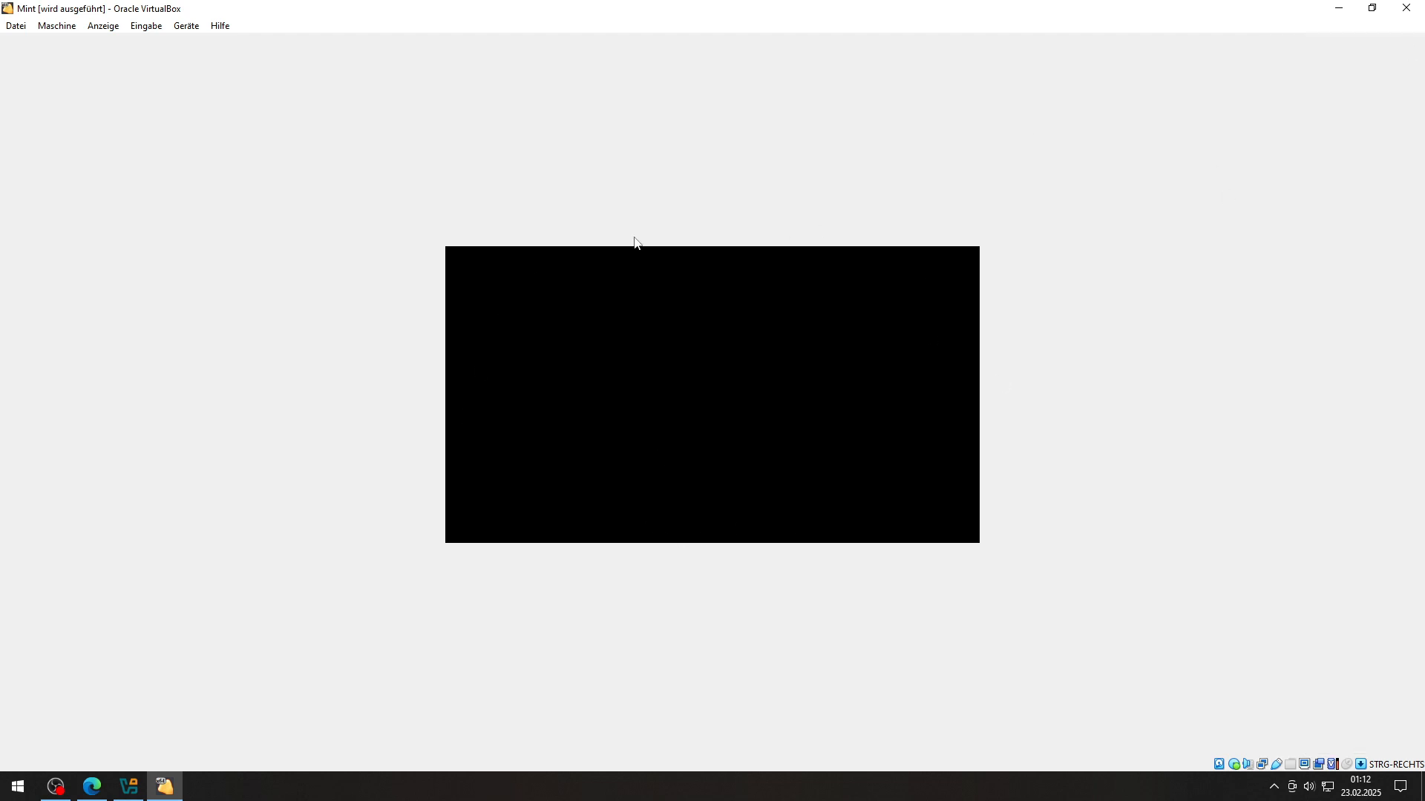
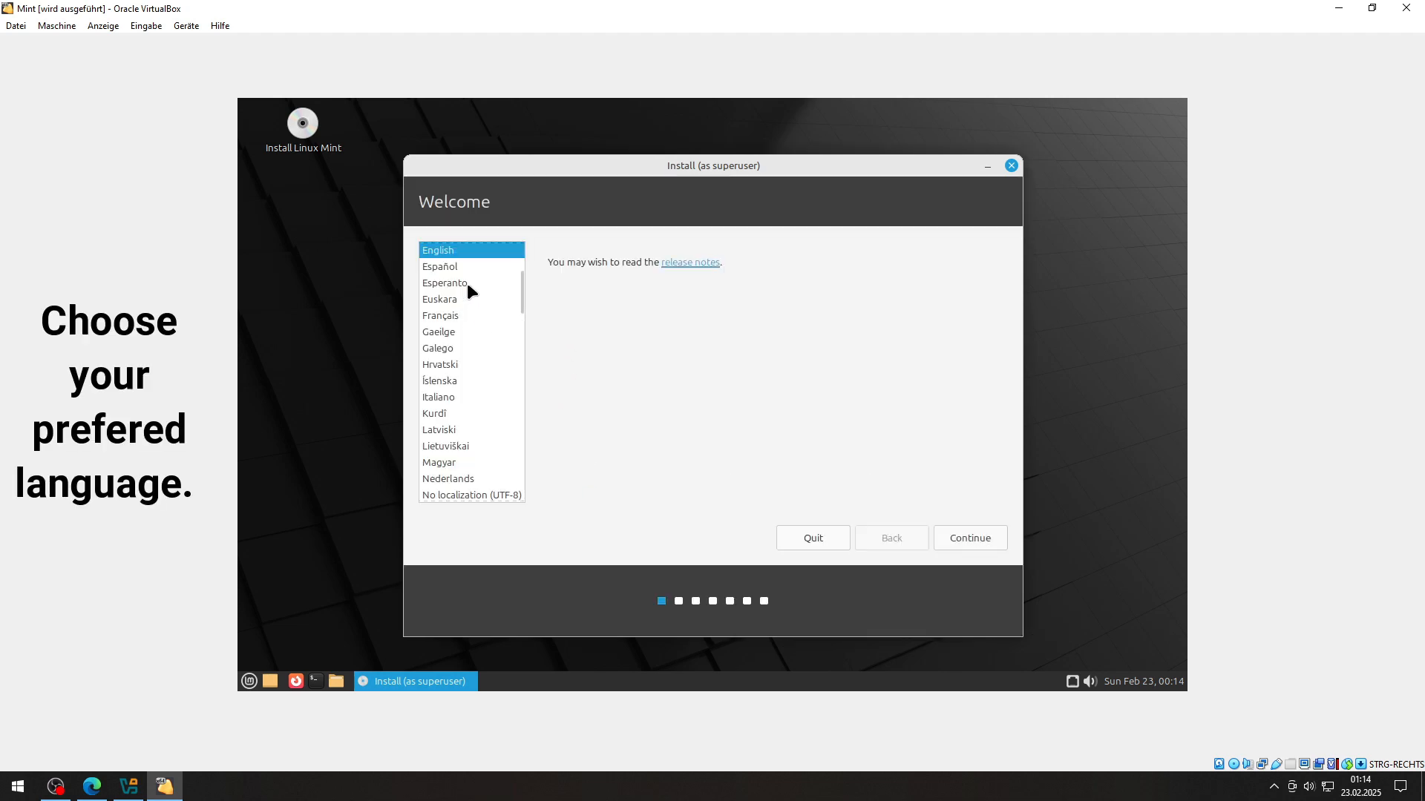
Step: Choose Deutsch as the installer language and accept the German keyboard layout
{"action": "left_click", "coordinate": [467, 288]}
{"action": "key", "text": "Down"}
{"action": "key", "text": "Down"}
{"action": "key", "text": "Down"}
{"action": "key", "text": "Down"}
{"action": "key", "text": "Down"}
{"action": "key", "text": "Down"}
{"action": "key", "text": "Down"}
{"action": "key", "text": "Down"}
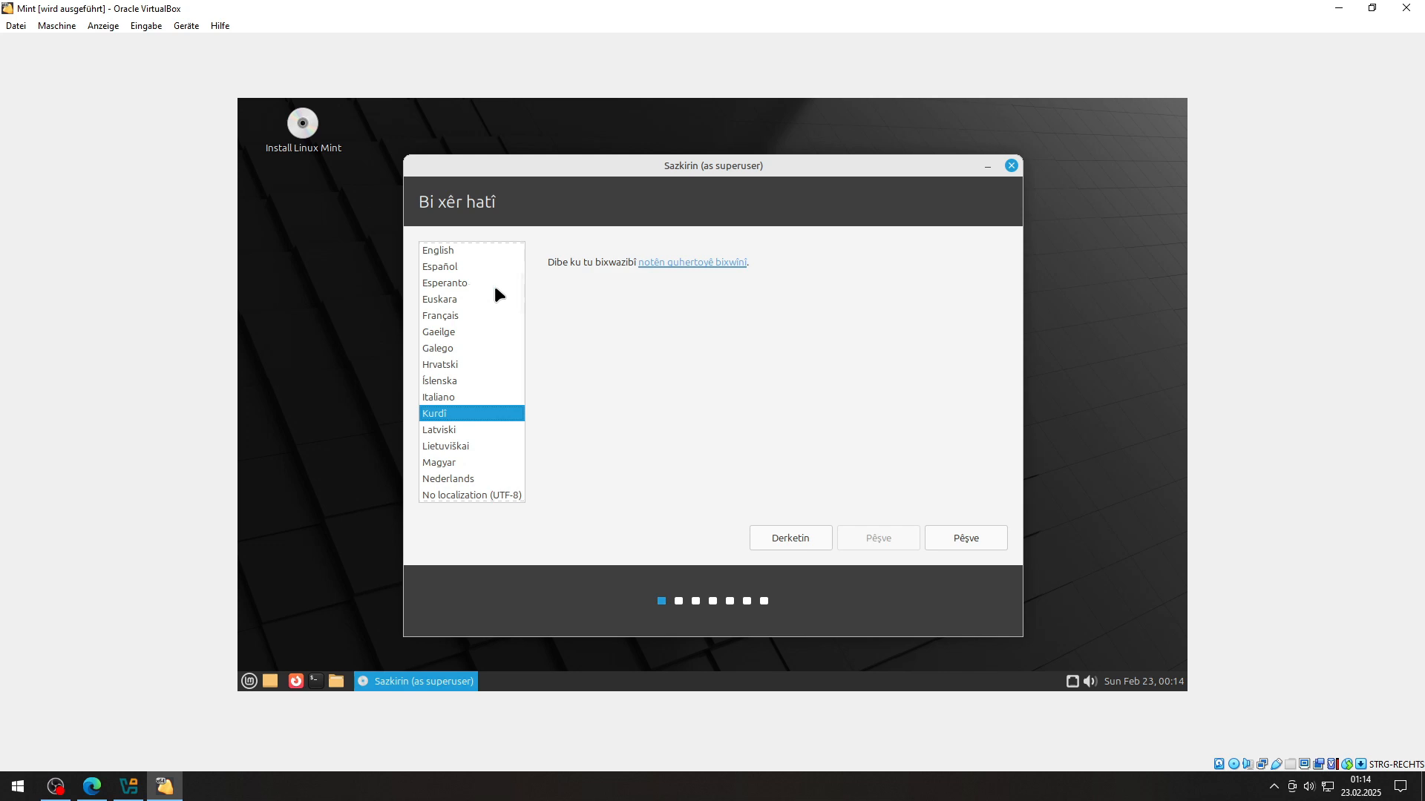
{"action": "scroll", "coordinate": [468, 359], "scroll_direction": "down", "scroll_amount": 5}
{"action": "scroll", "coordinate": [477, 363], "scroll_direction": "down", "scroll_amount": 4}
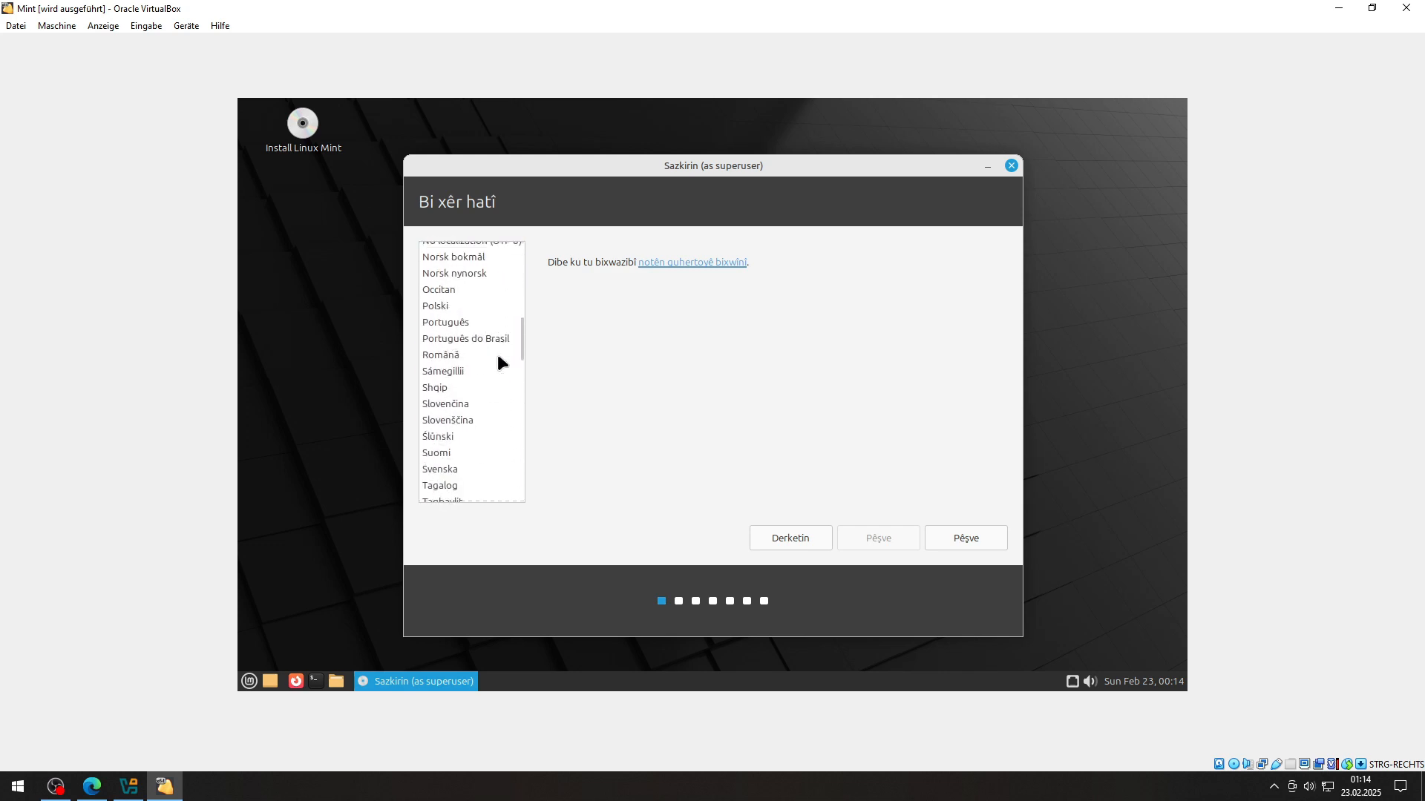
{"action": "scroll", "coordinate": [487, 357], "scroll_direction": "up", "scroll_amount": 10}
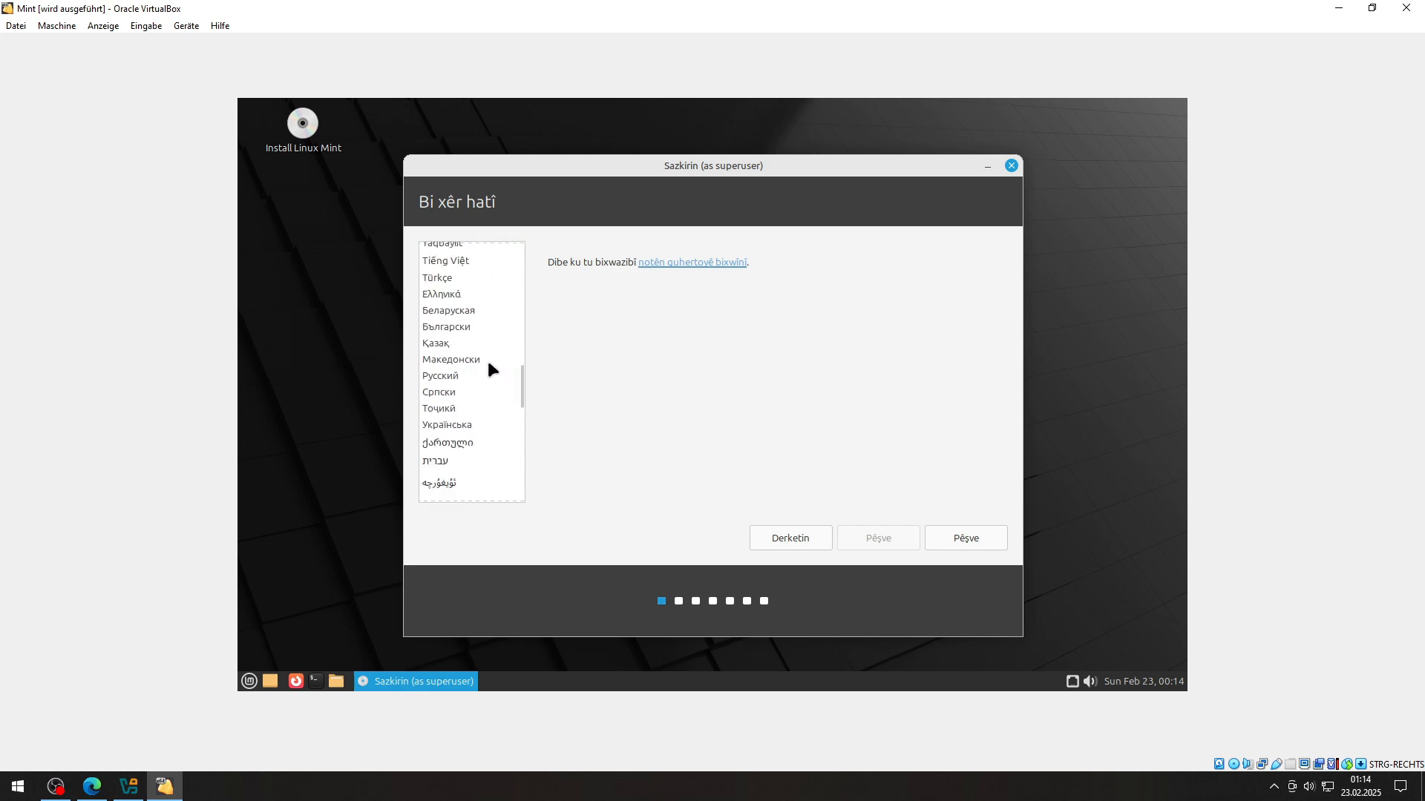
{"action": "left_click", "coordinate": [454, 331]}
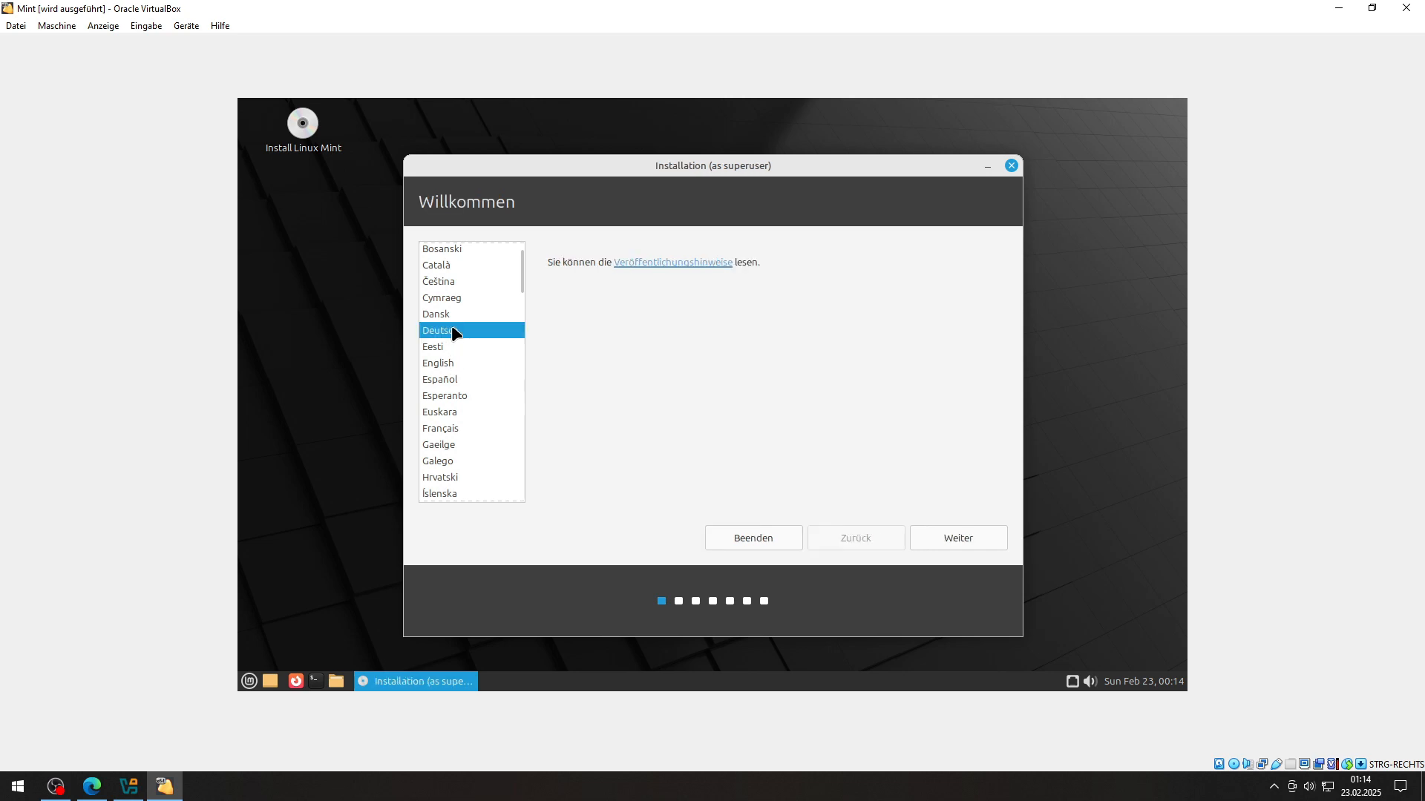
{"action": "left_click", "coordinate": [959, 539]}
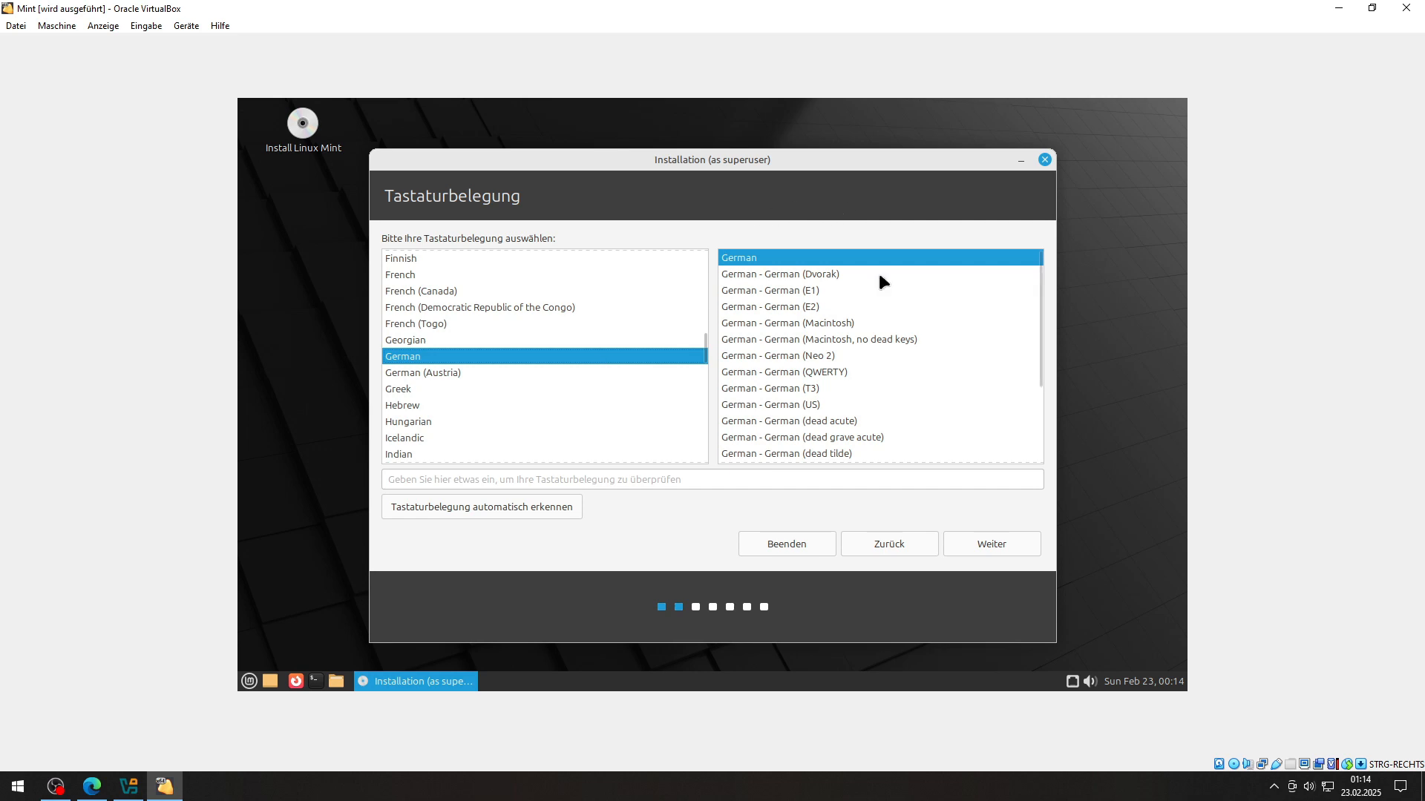
{"action": "left_click", "coordinate": [996, 548]}
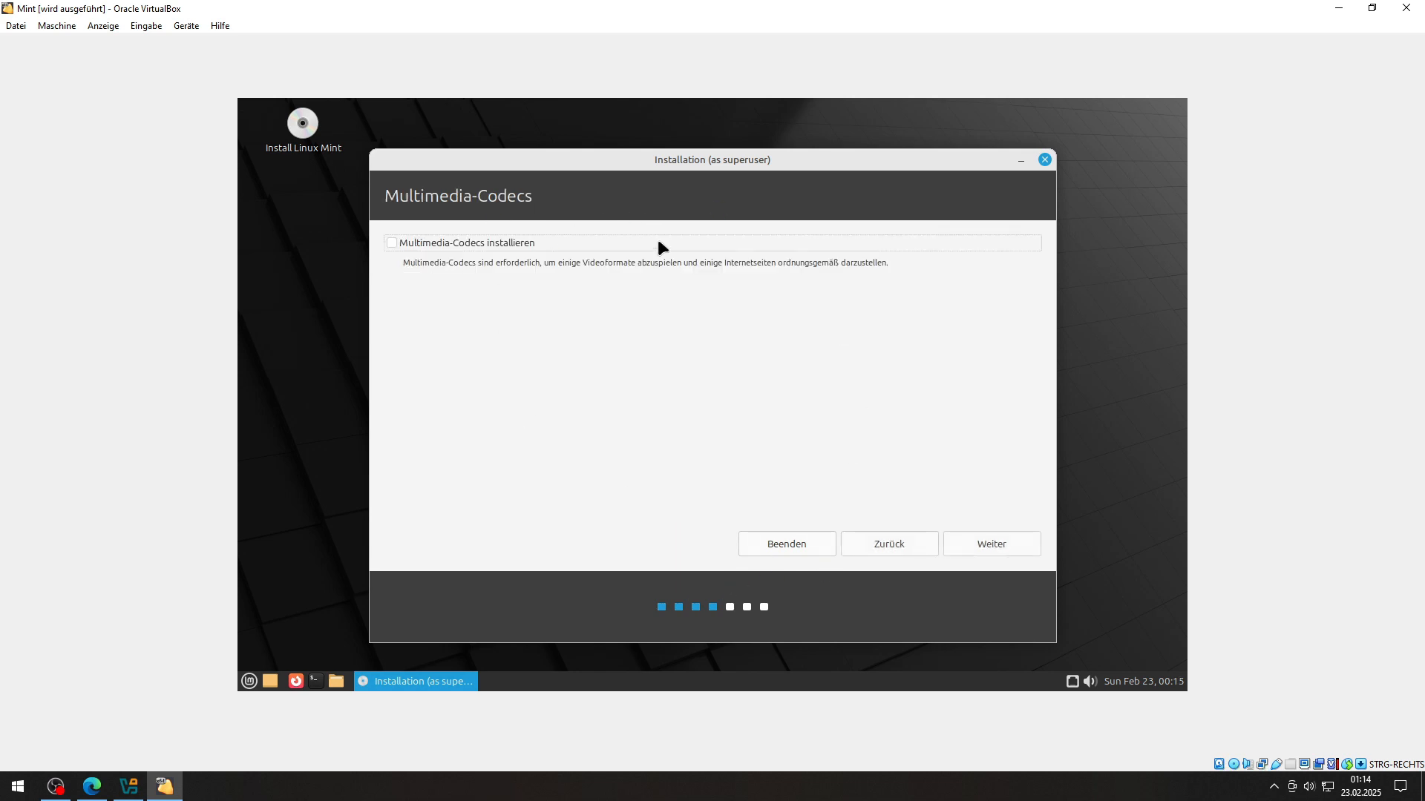
Step: Enable multimedia codecs, then install with the erase-disk option and confirm the partition changes
{"action": "left_click", "coordinate": [515, 242]}
{"action": "left_click", "coordinate": [992, 553]}
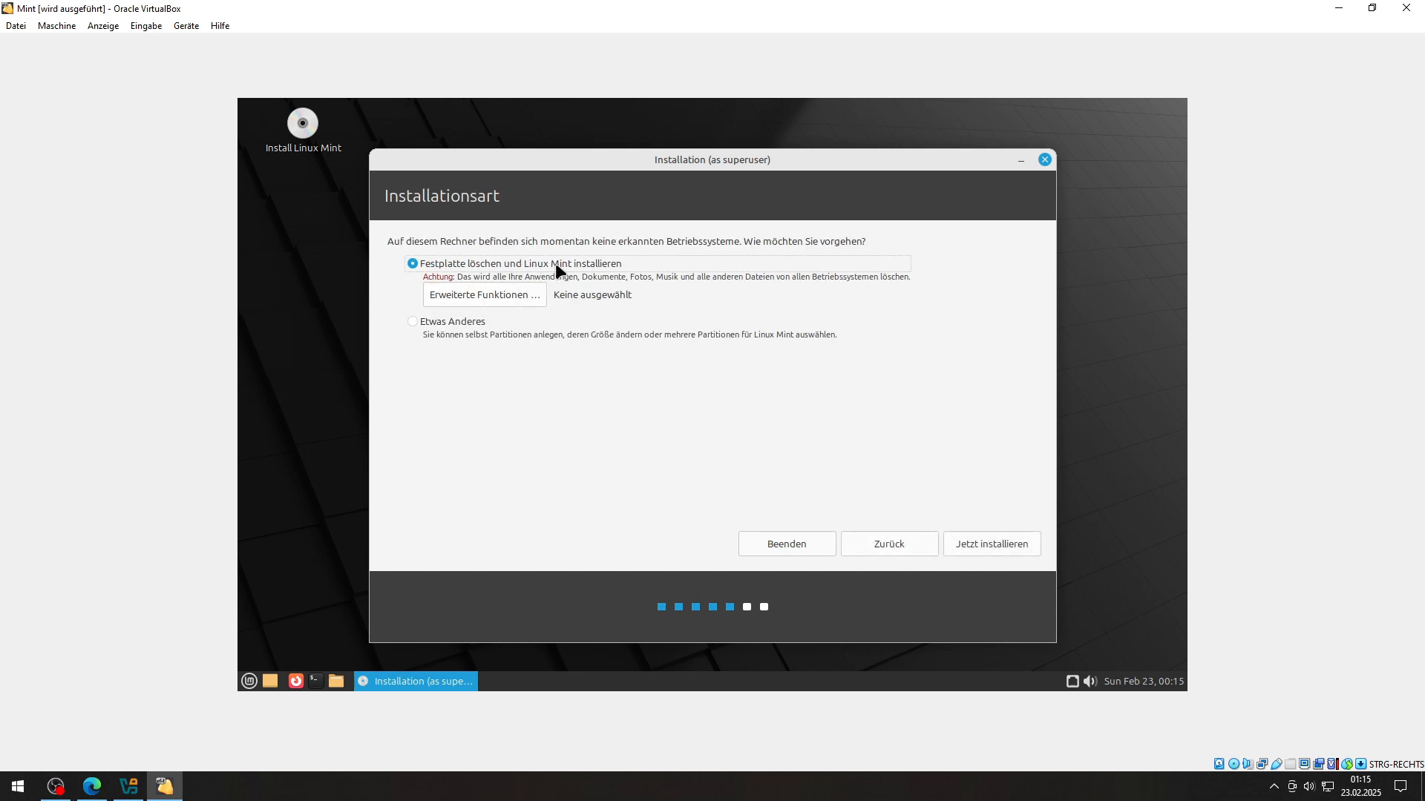
{"action": "left_click", "coordinate": [972, 543]}
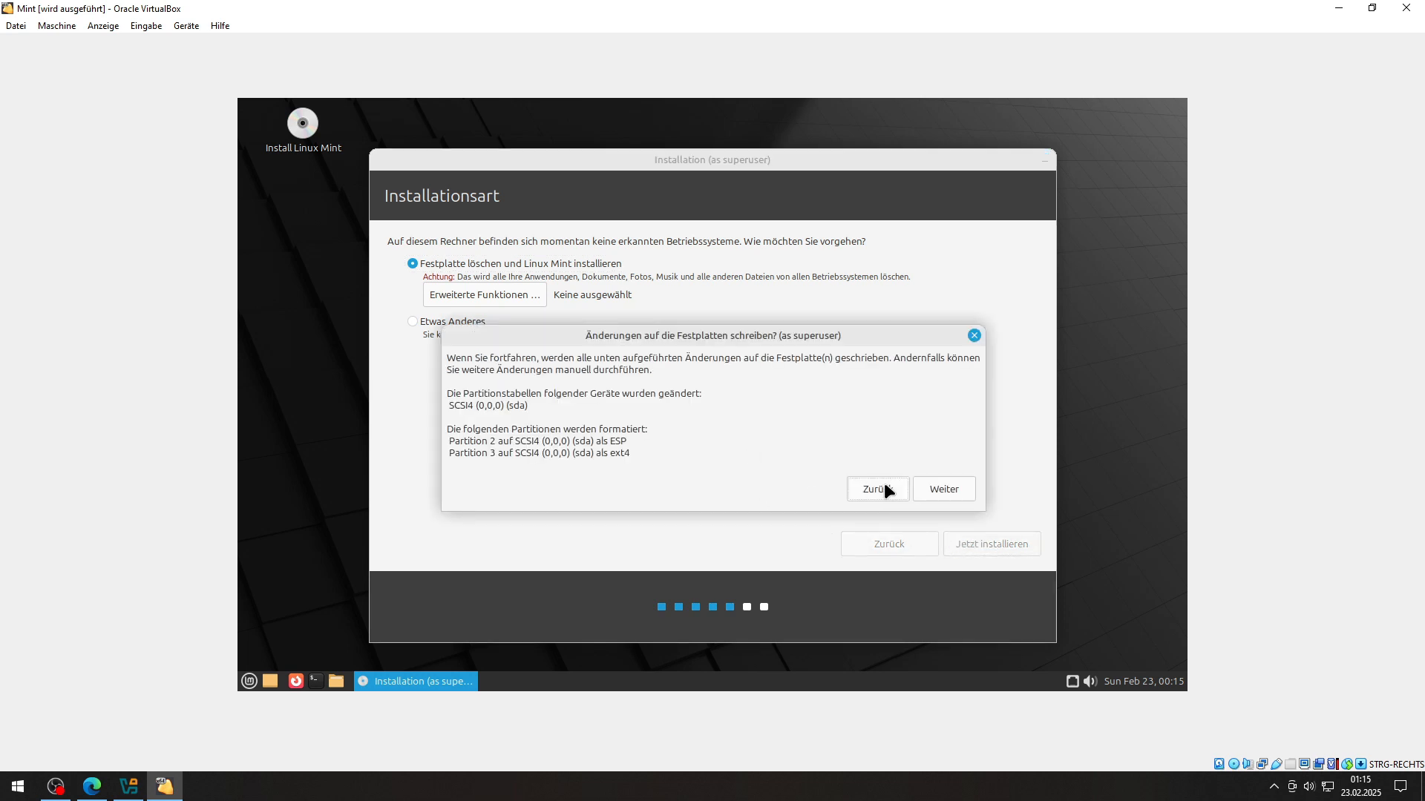
{"action": "left_click", "coordinate": [888, 490]}
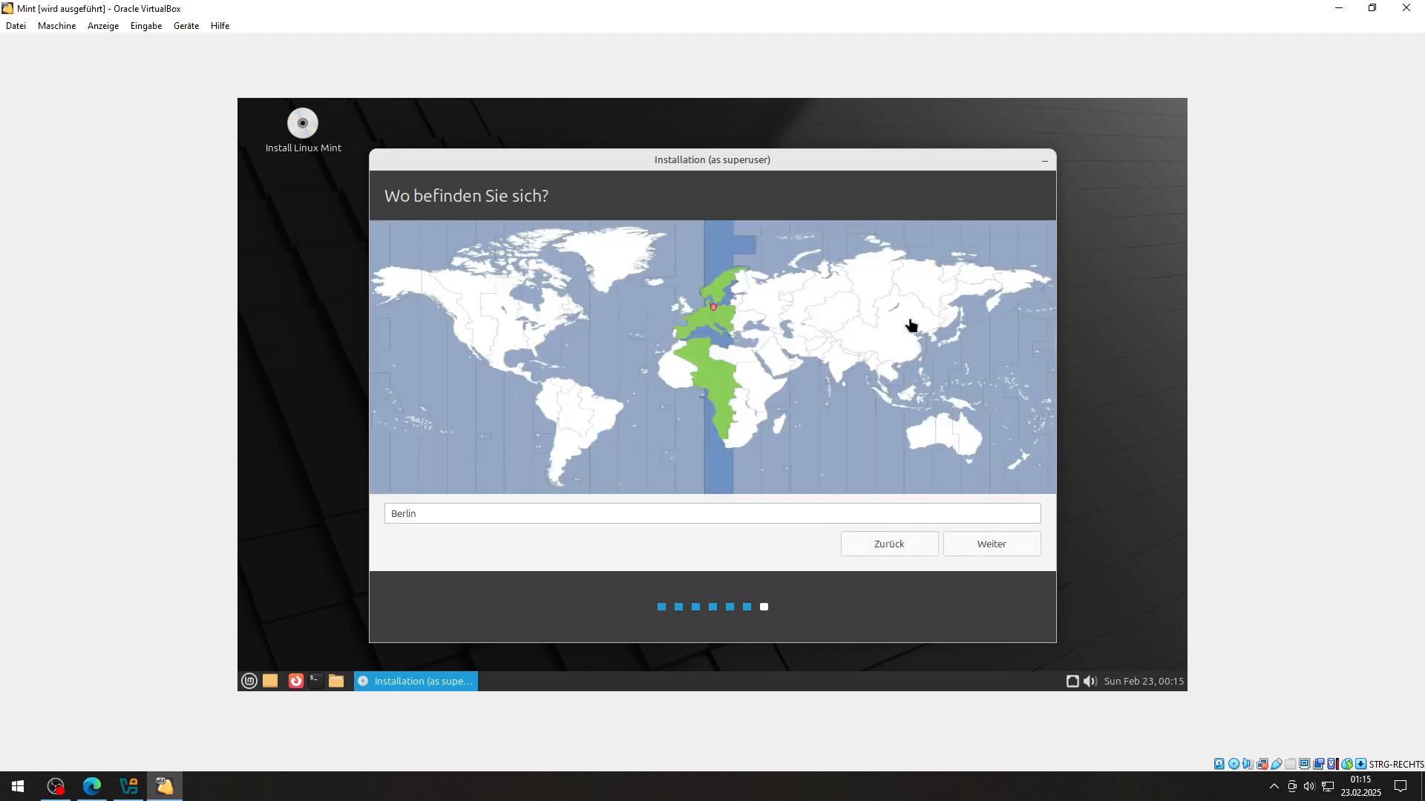
Step: Keep Berlin as location and create user edge with computer name vsde and a password
{"action": "left_click", "coordinate": [991, 544]}
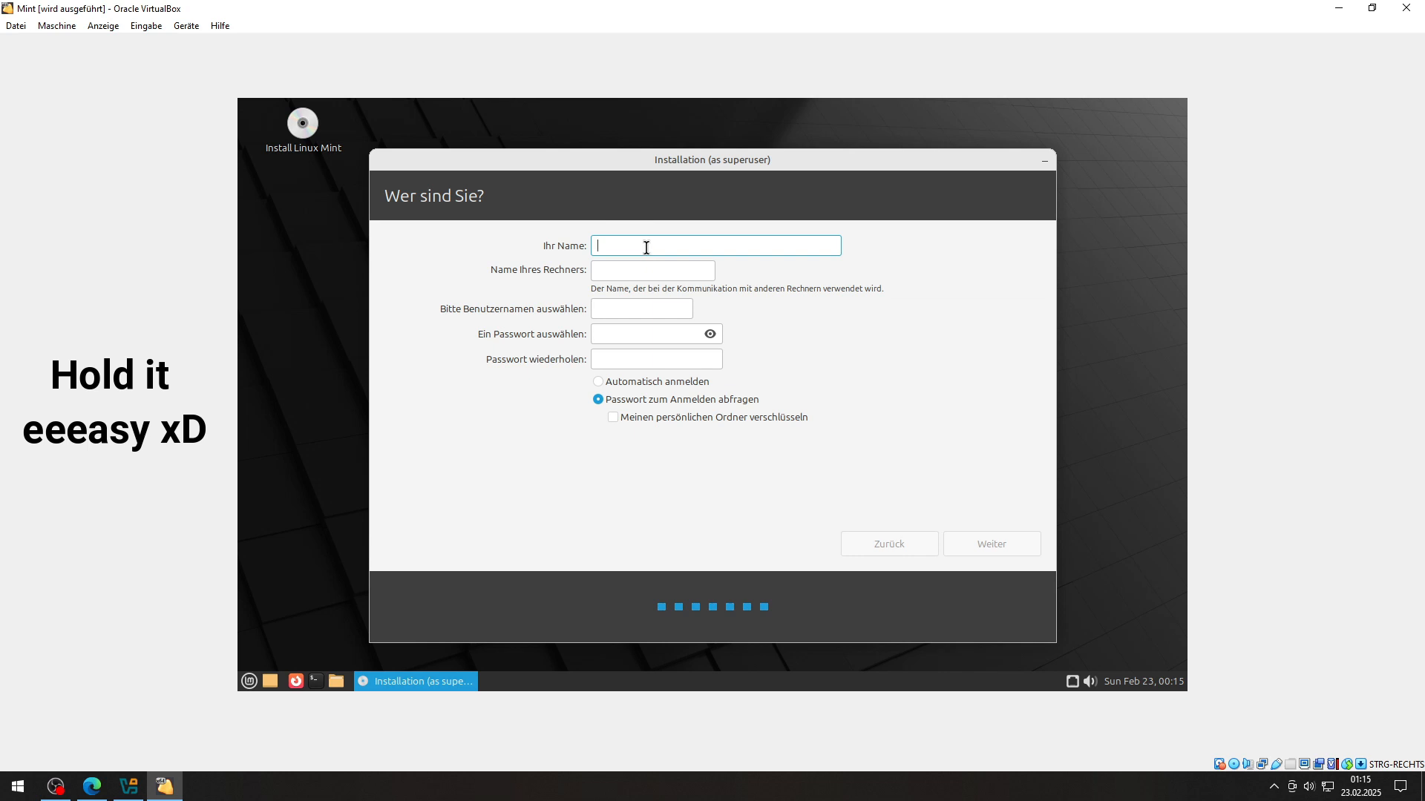
{"action": "type", "text": "edge"}
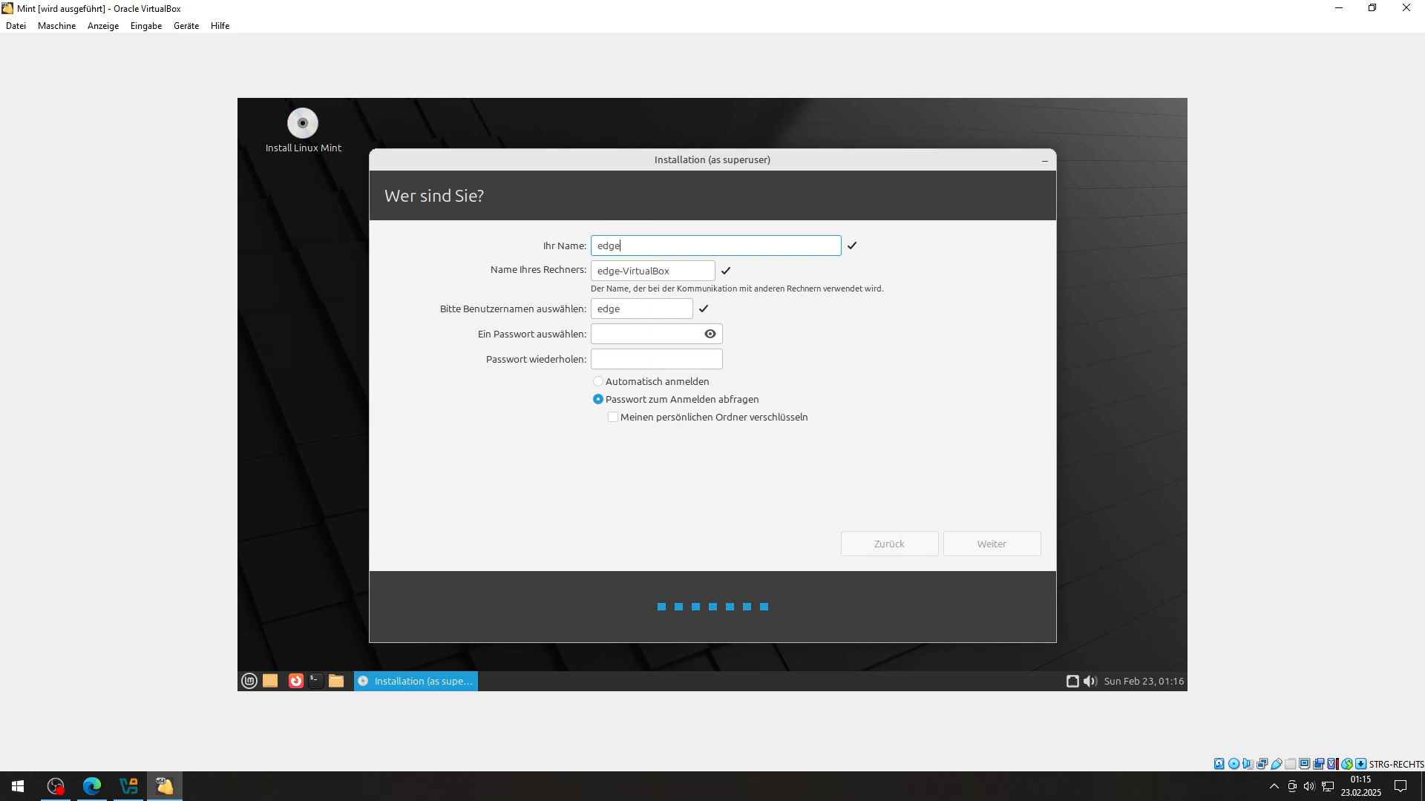
{"action": "left_click_drag", "start_coordinate": [688, 271], "coordinate": [596, 279]}
{"action": "key", "text": "BackSpace"}
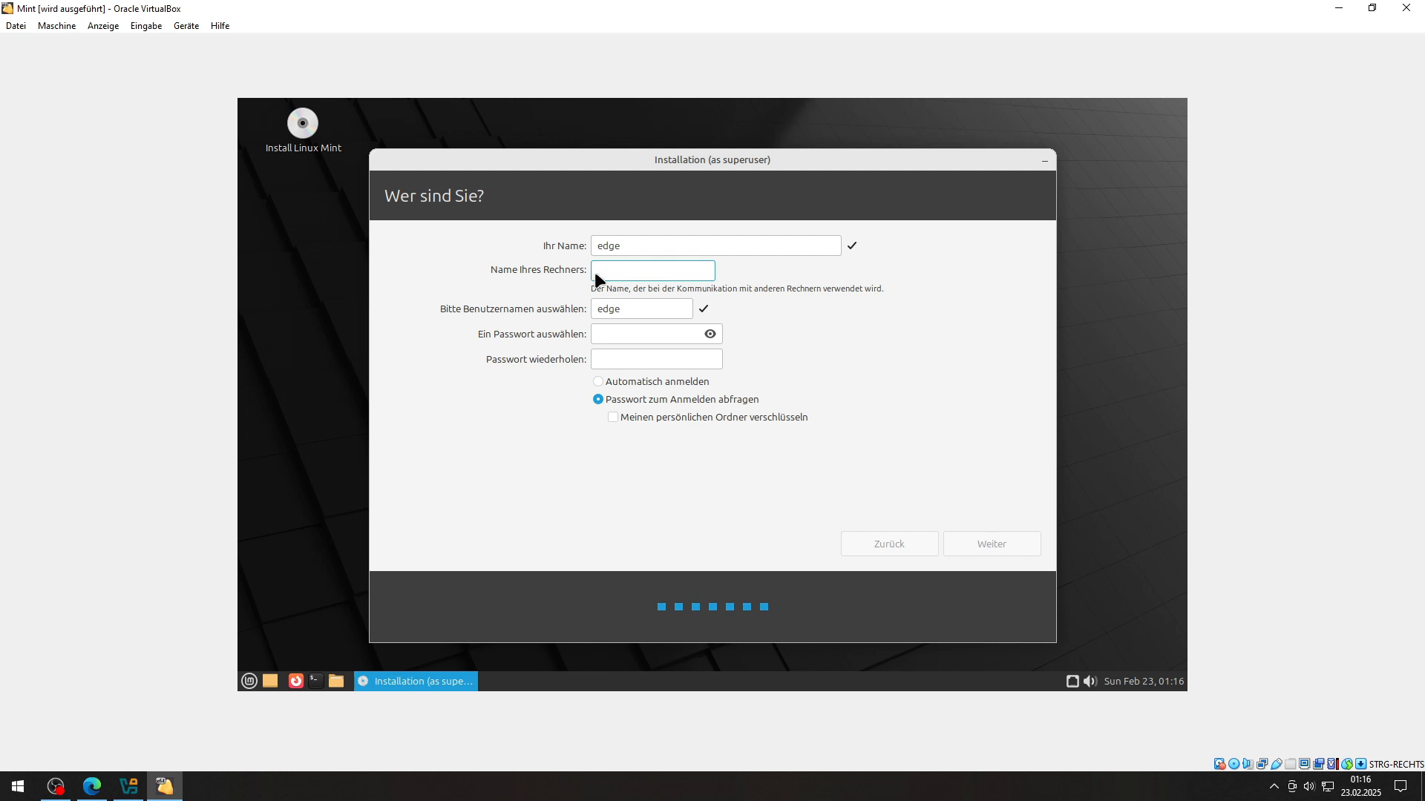
{"action": "type", "text": "vsde"}
{"action": "left_click", "coordinate": [641, 334]}
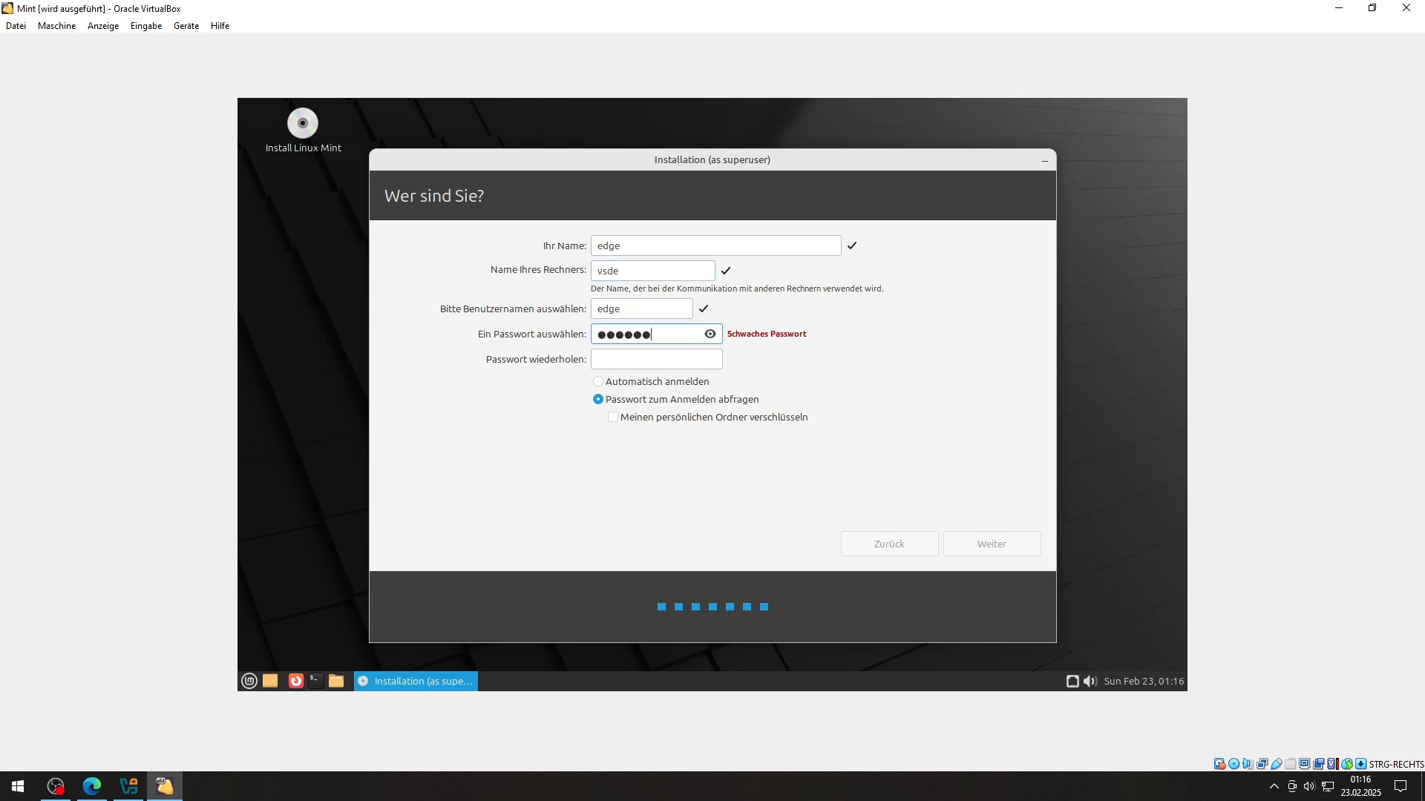
{"action": "key", "text": "Tab"}
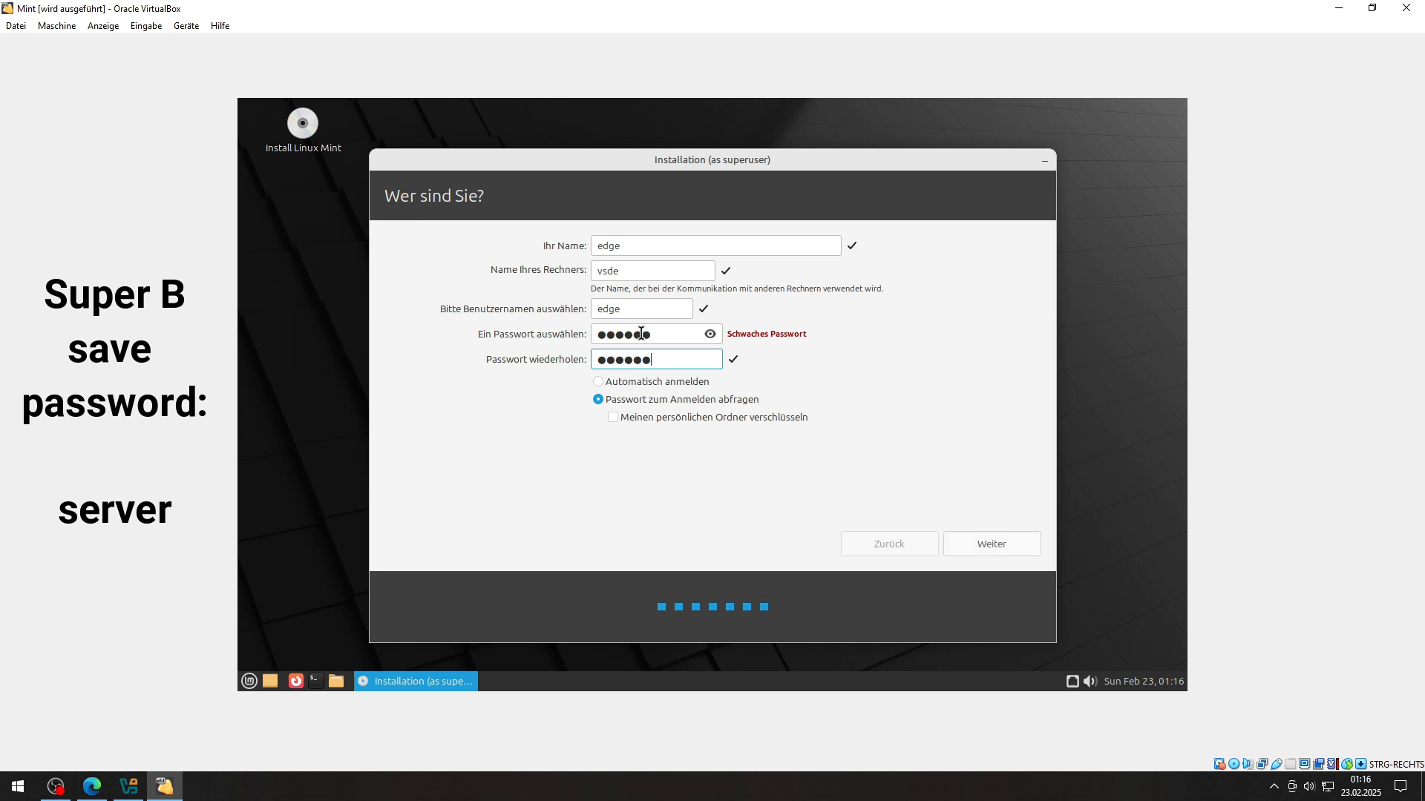
{"action": "left_click", "coordinate": [978, 544]}
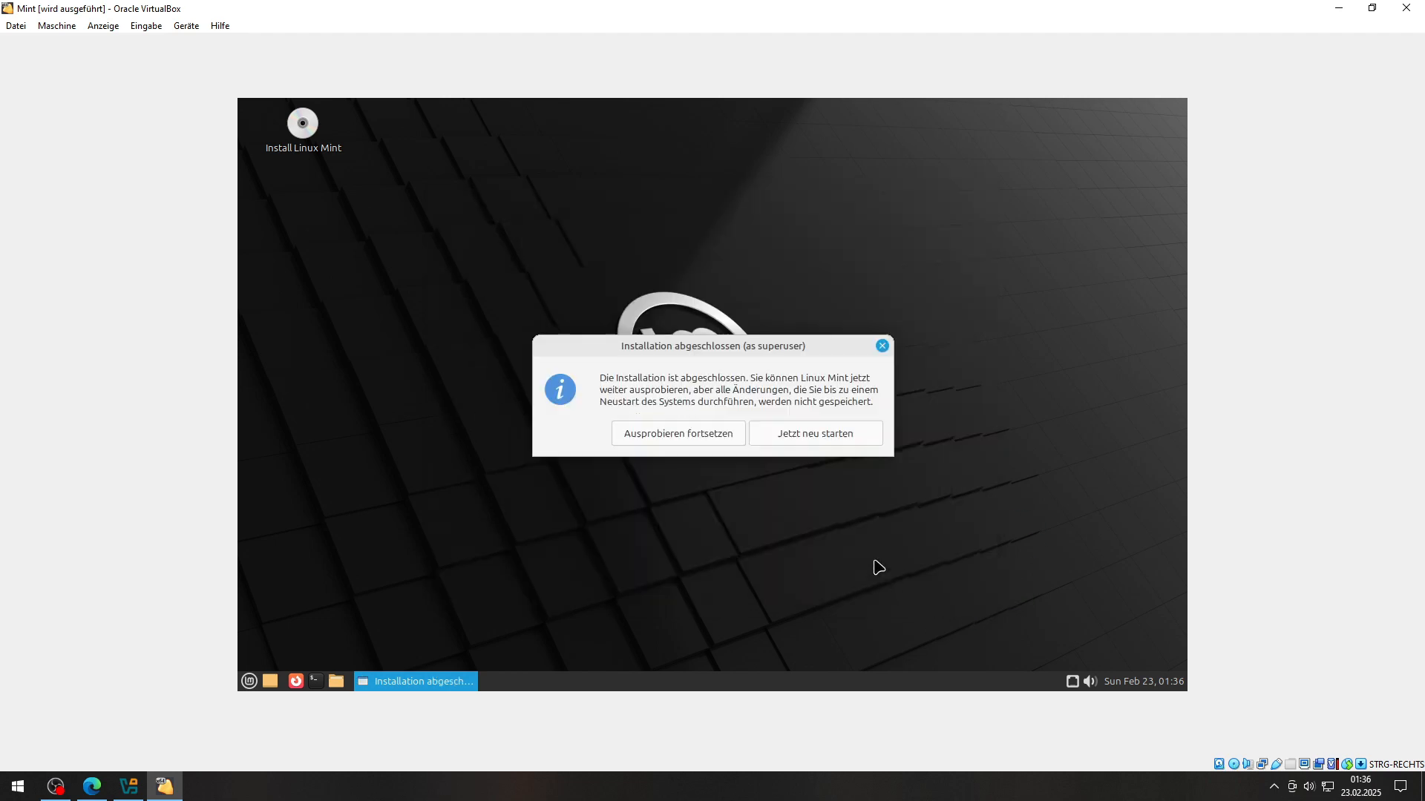
Step: Restart into the installed system, confirming removal of the installation medium
{"action": "left_click", "coordinate": [824, 434]}
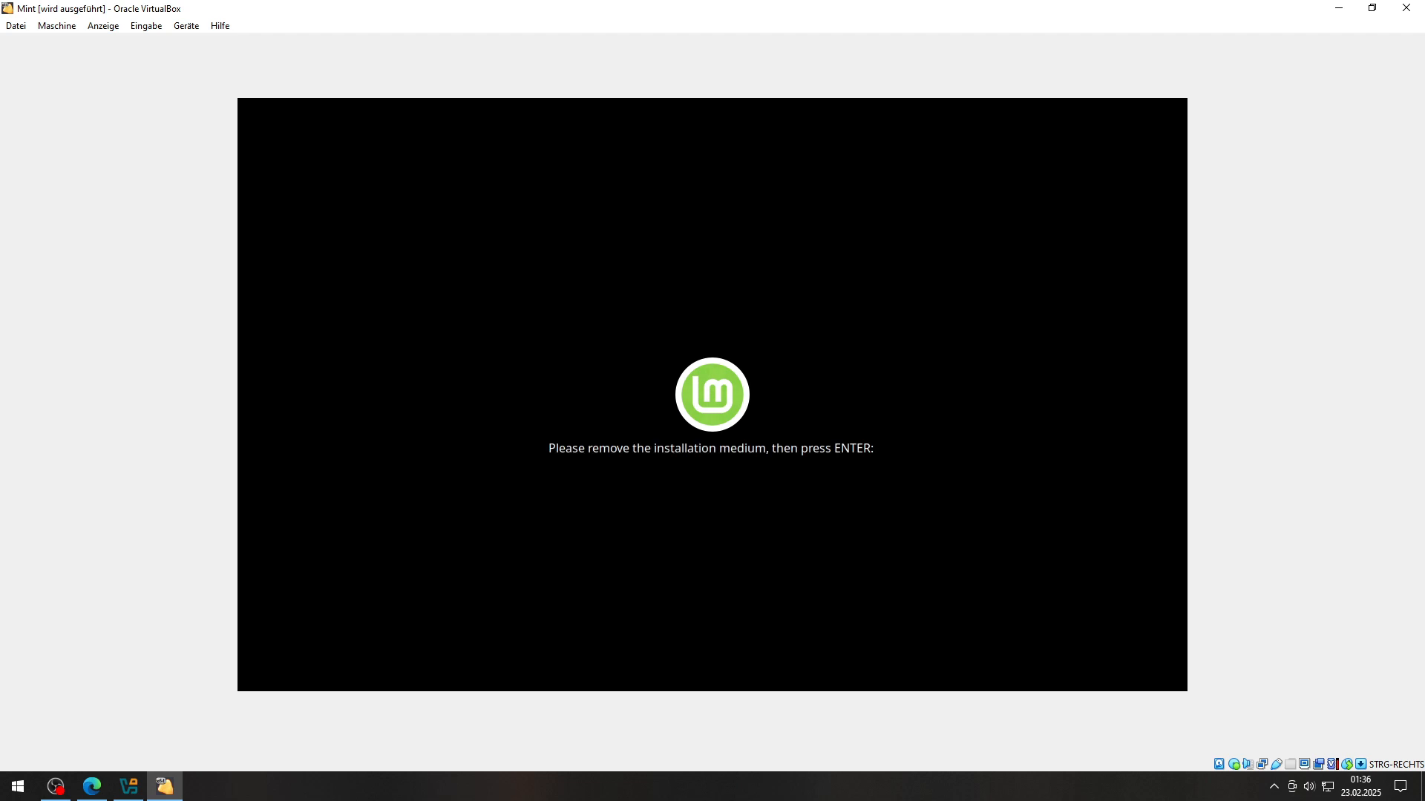
{"action": "key", "text": "Return"}
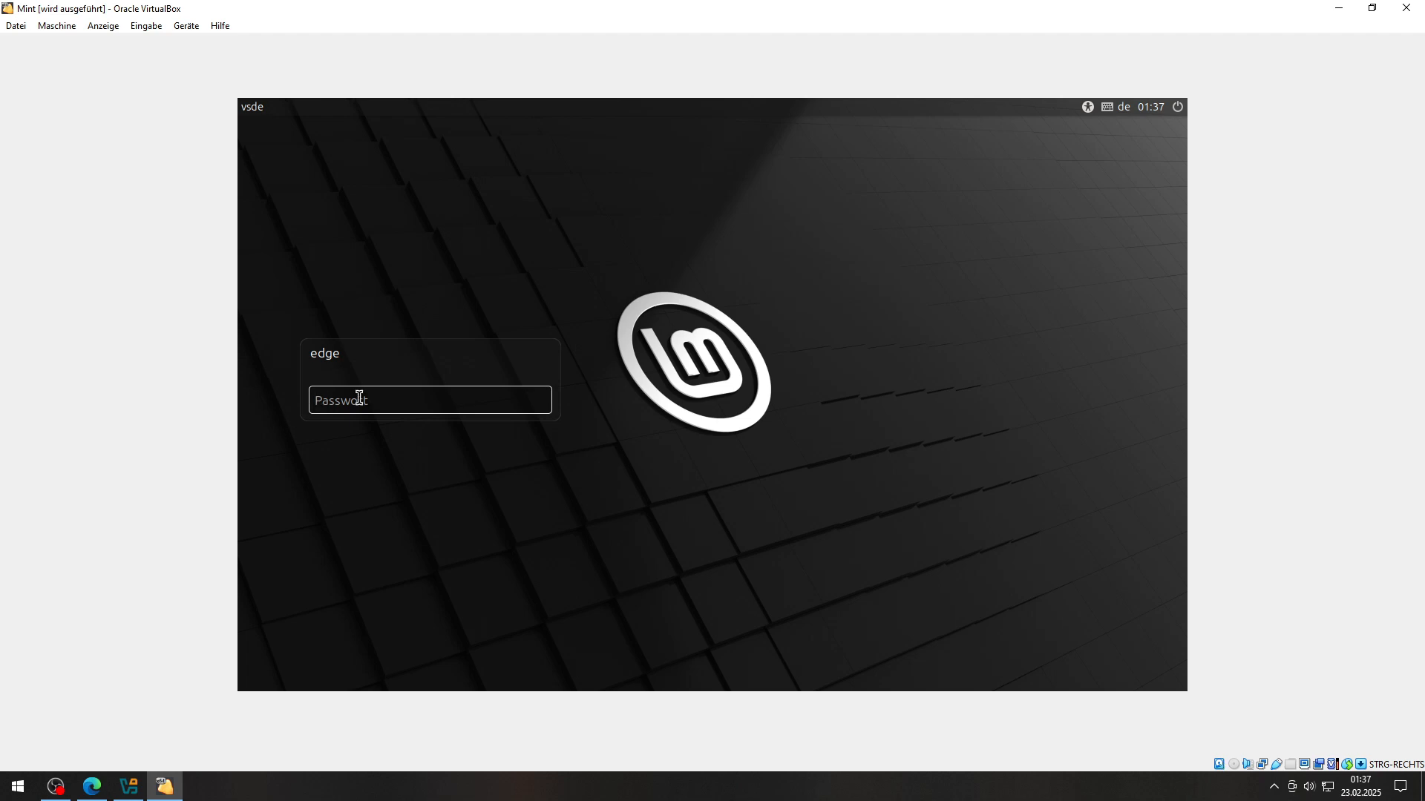
Step: Log in to Linux Mint with the account password
{"action": "left_click", "coordinate": [364, 398]}
{"action": "type", "text": "••"}
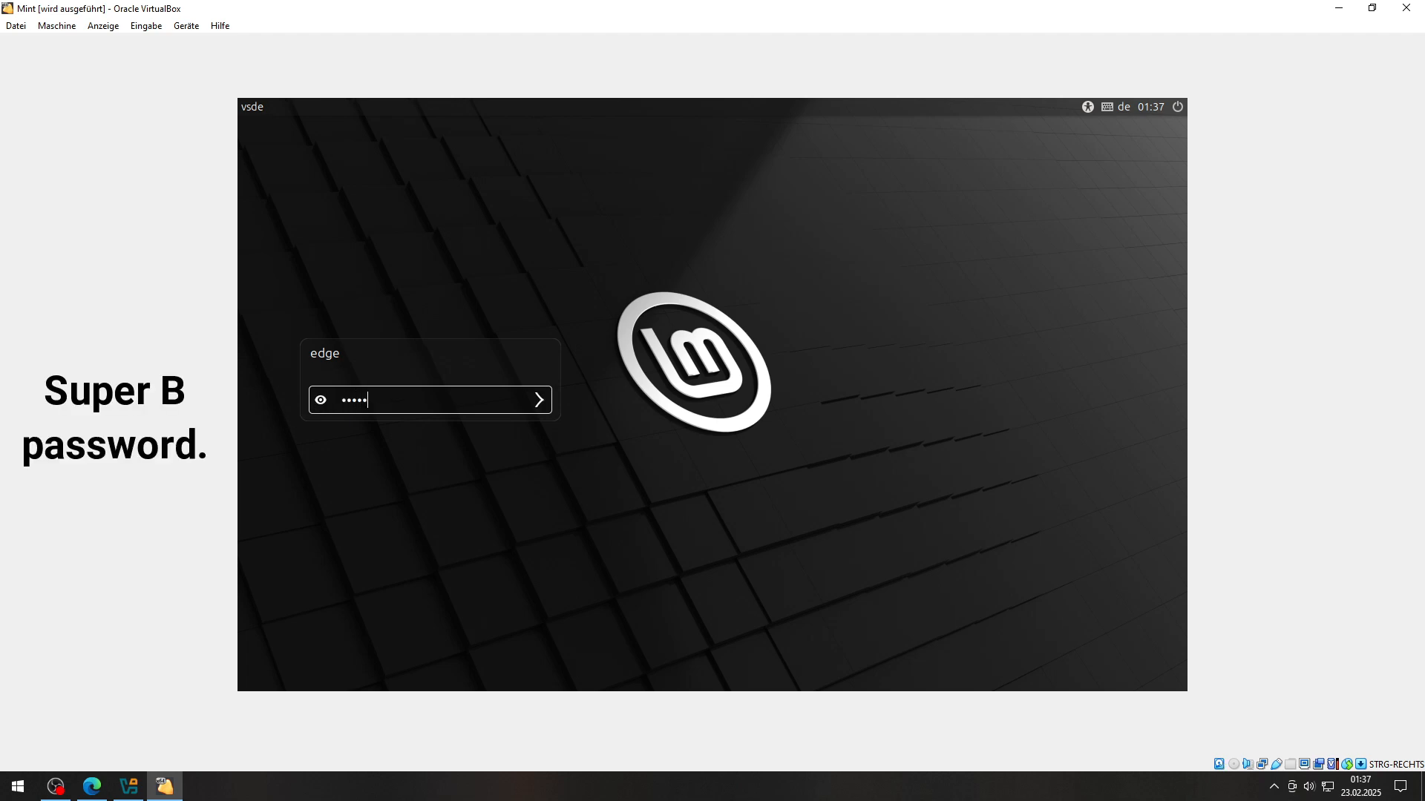
{"action": "key", "text": "Return"}
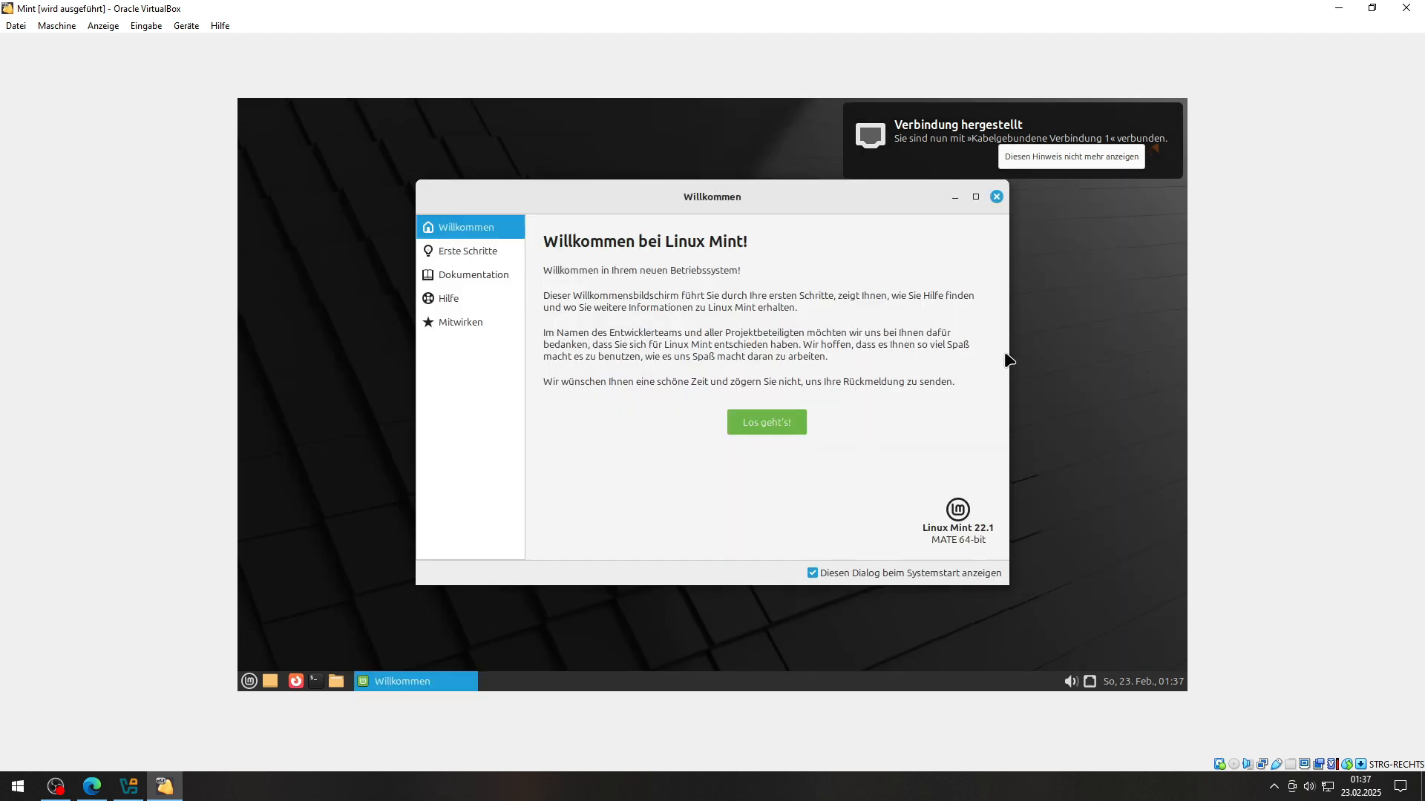
Step: Close the welcome screen and open the home folder in the file manager
{"action": "left_click", "coordinate": [994, 199]}
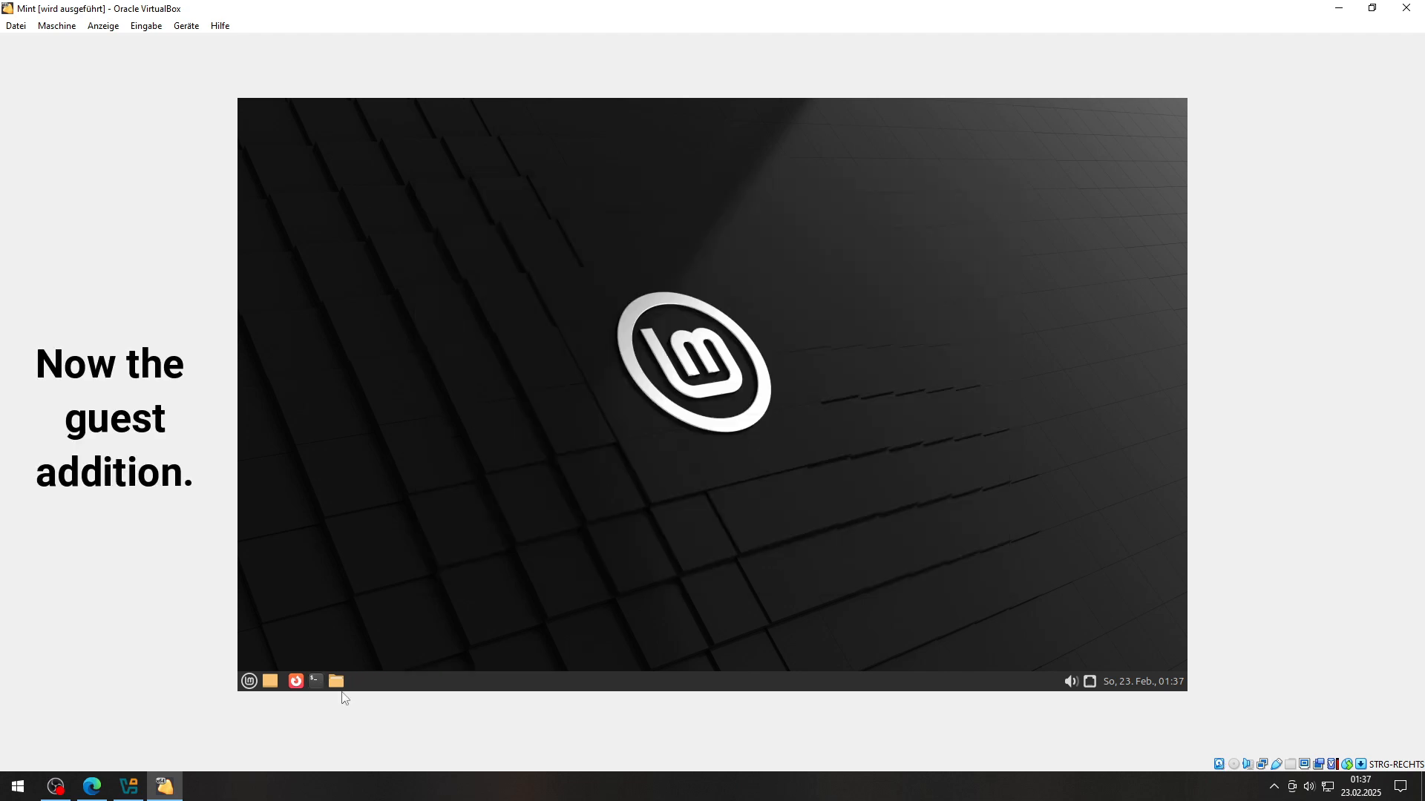
{"action": "left_click", "coordinate": [337, 681]}
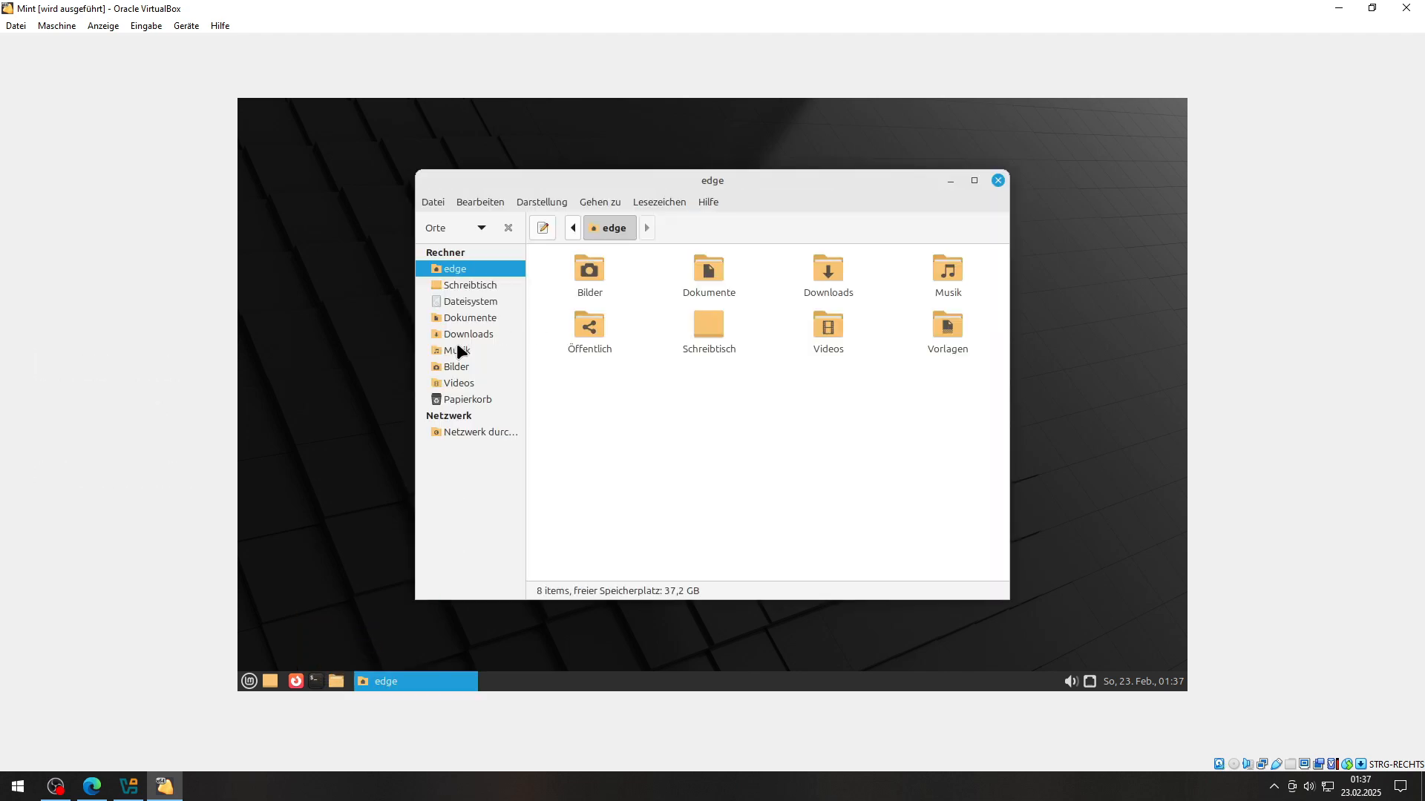
{"action": "left_click_drag", "start_coordinate": [503, 172], "coordinate": [404, 174]}
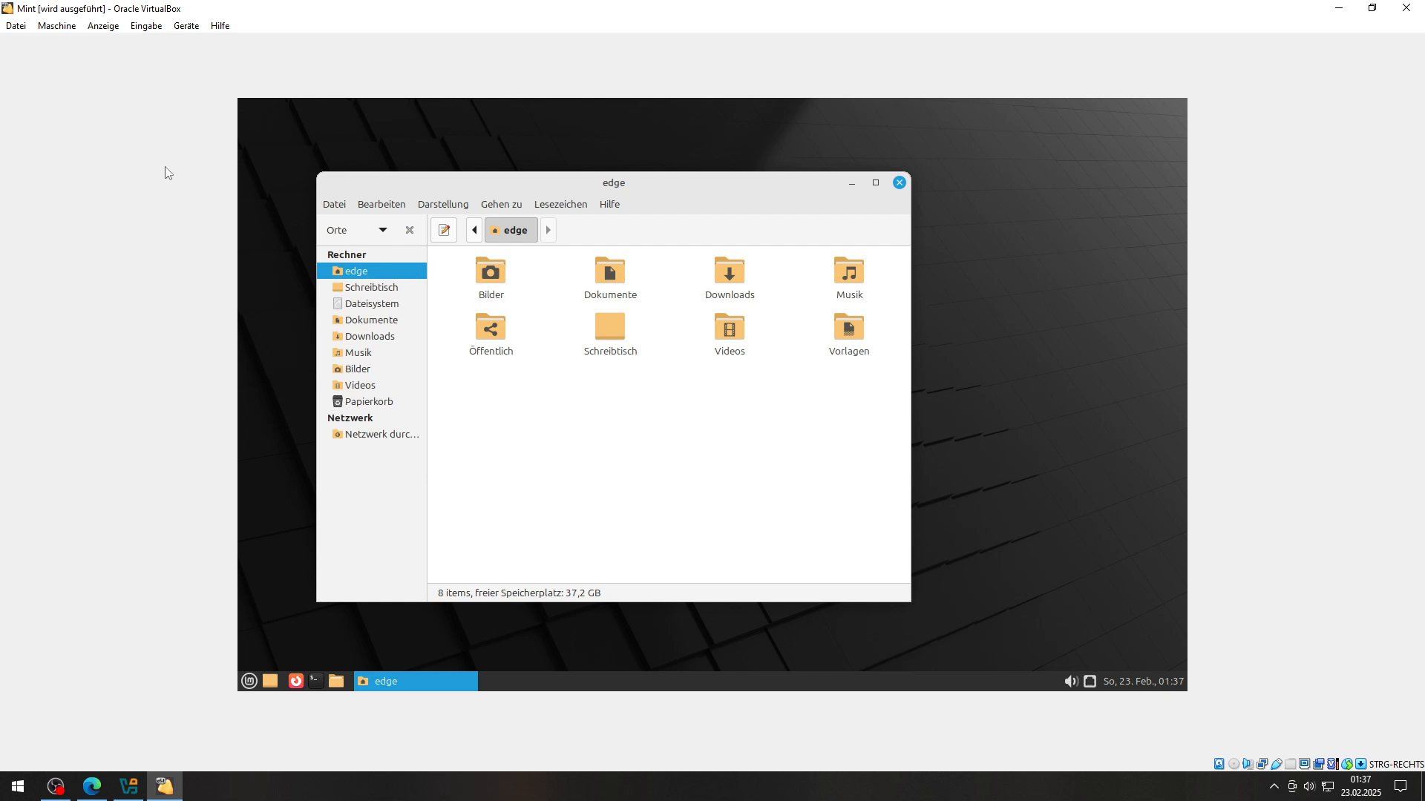
{"action": "left_click", "coordinate": [178, 29]}
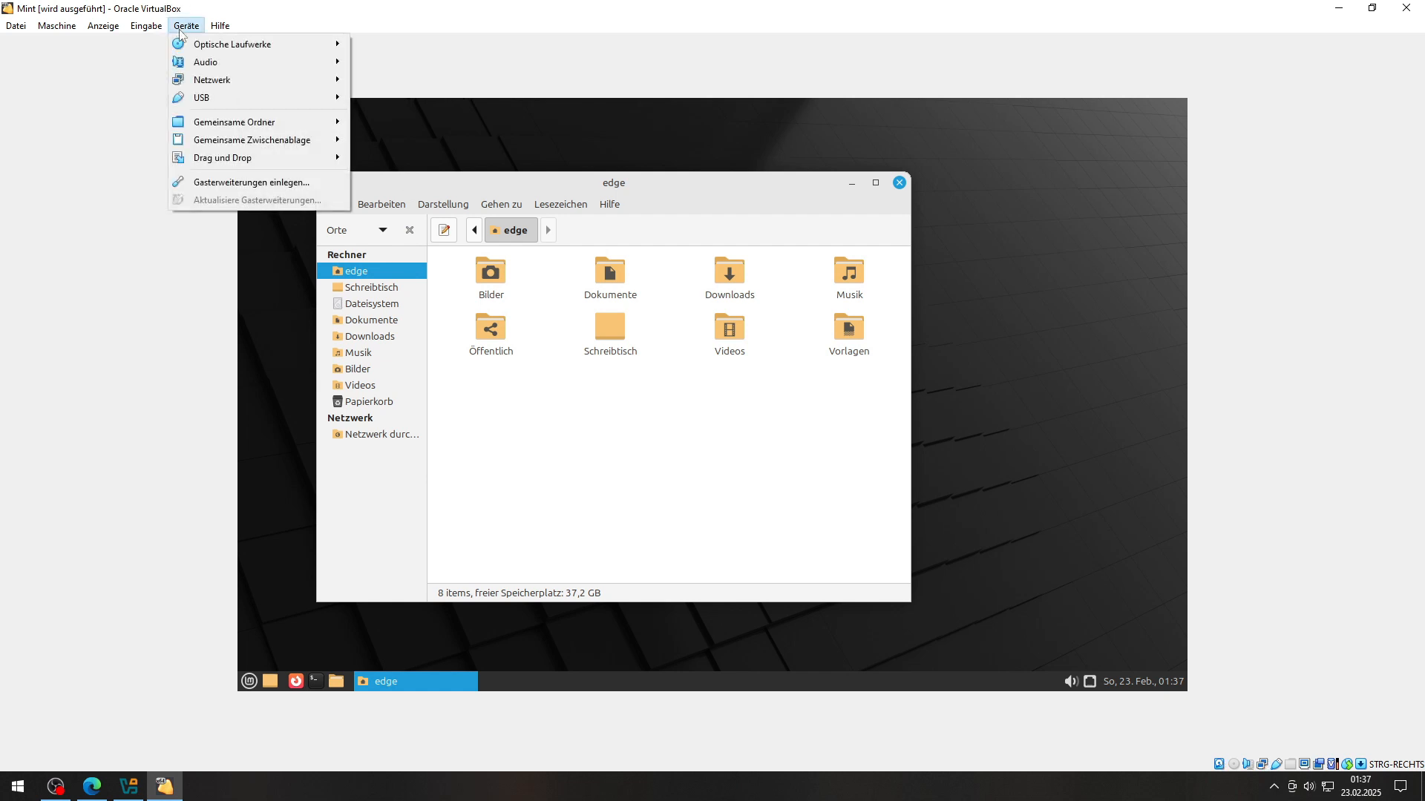
Step: Insert the VBox_GAs_7.1.6 Guest Additions disc and cancel its autorun prompt
{"action": "left_click", "coordinate": [238, 183]}
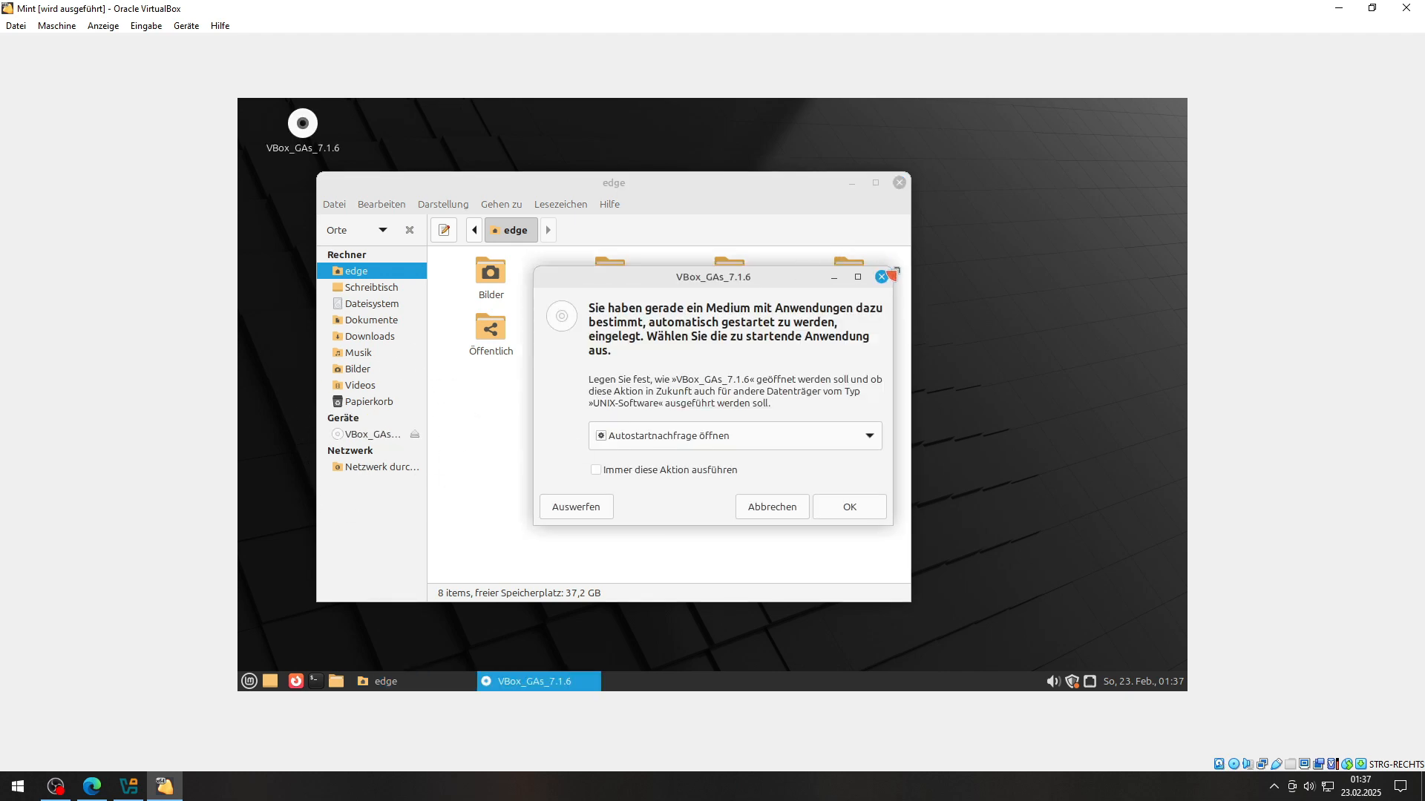
{"action": "left_click", "coordinate": [879, 277]}
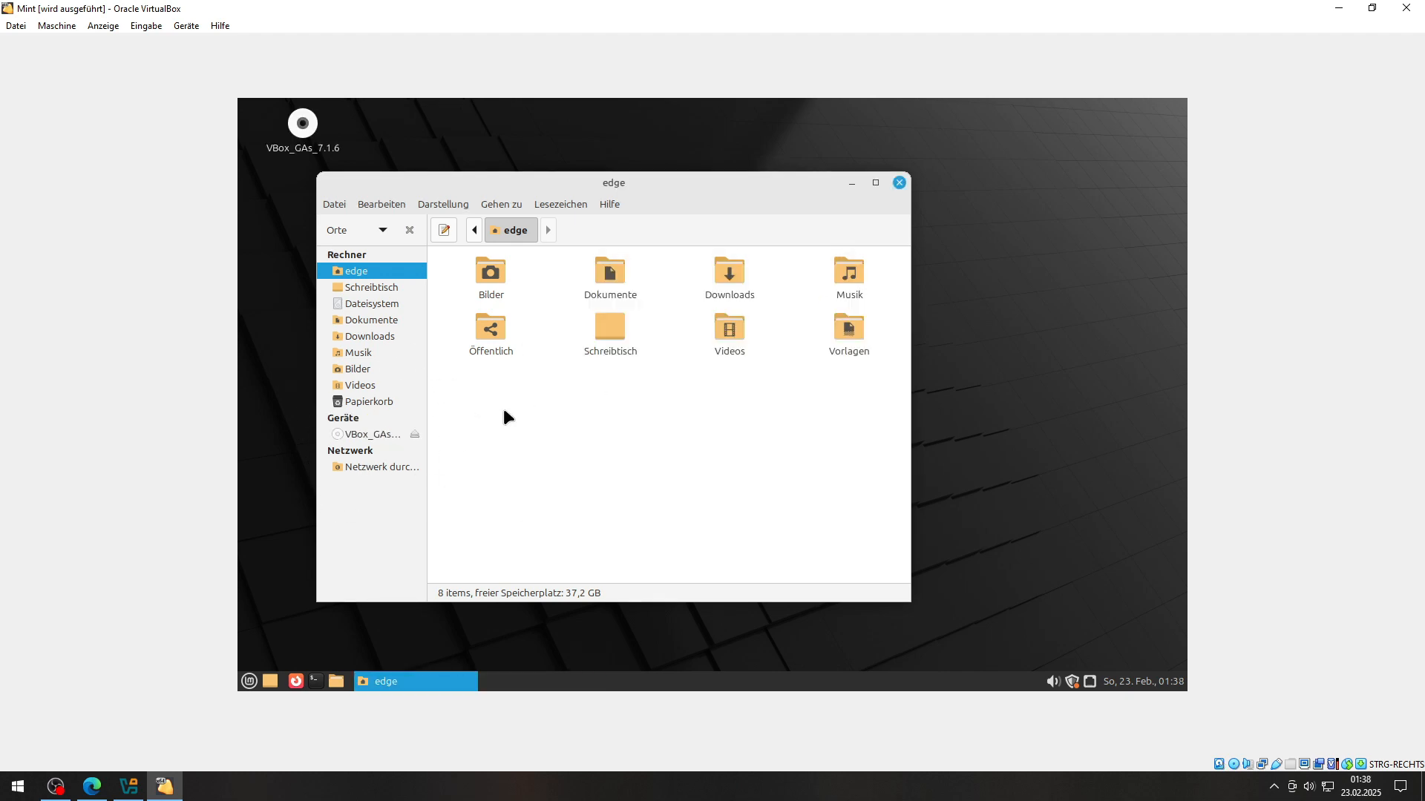
Step: Show the VBox_GAs_7.1.6 disc in a narrowed file manager and place a new terminal beside it
{"action": "left_click", "coordinate": [370, 435]}
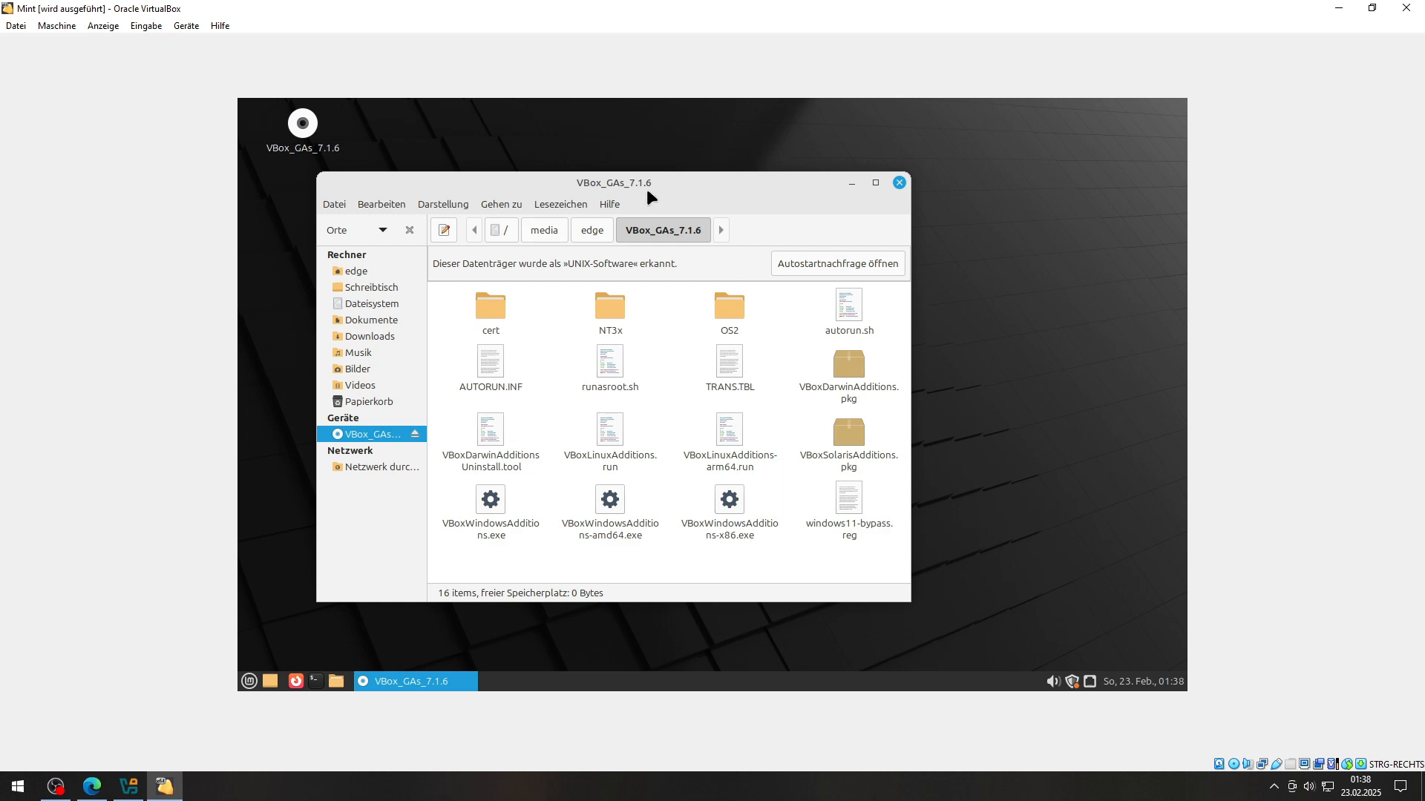
{"action": "left_click_drag", "start_coordinate": [647, 192], "coordinate": [568, 185]}
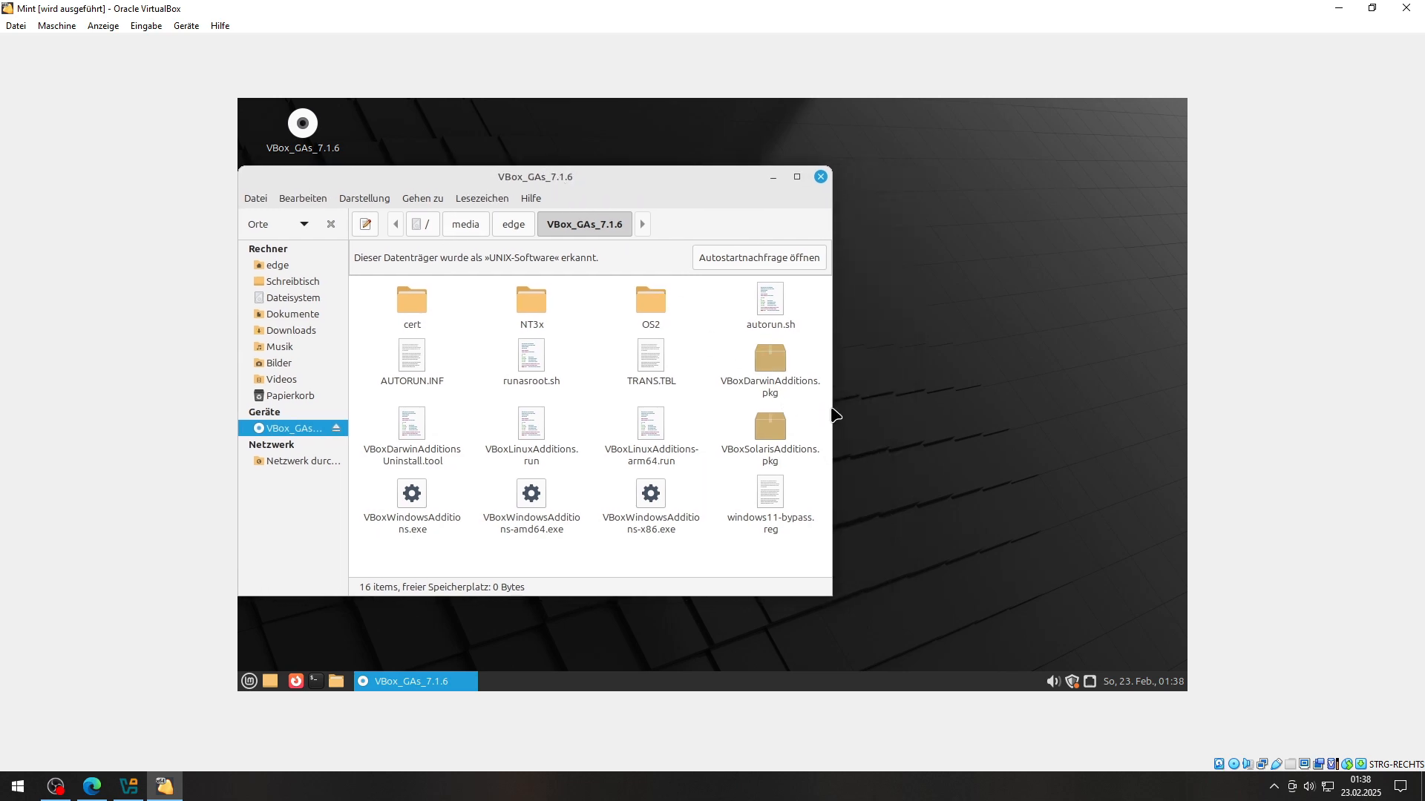
{"action": "left_click_drag", "start_coordinate": [829, 413], "coordinate": [653, 406]}
{"action": "left_click", "coordinate": [316, 681]}
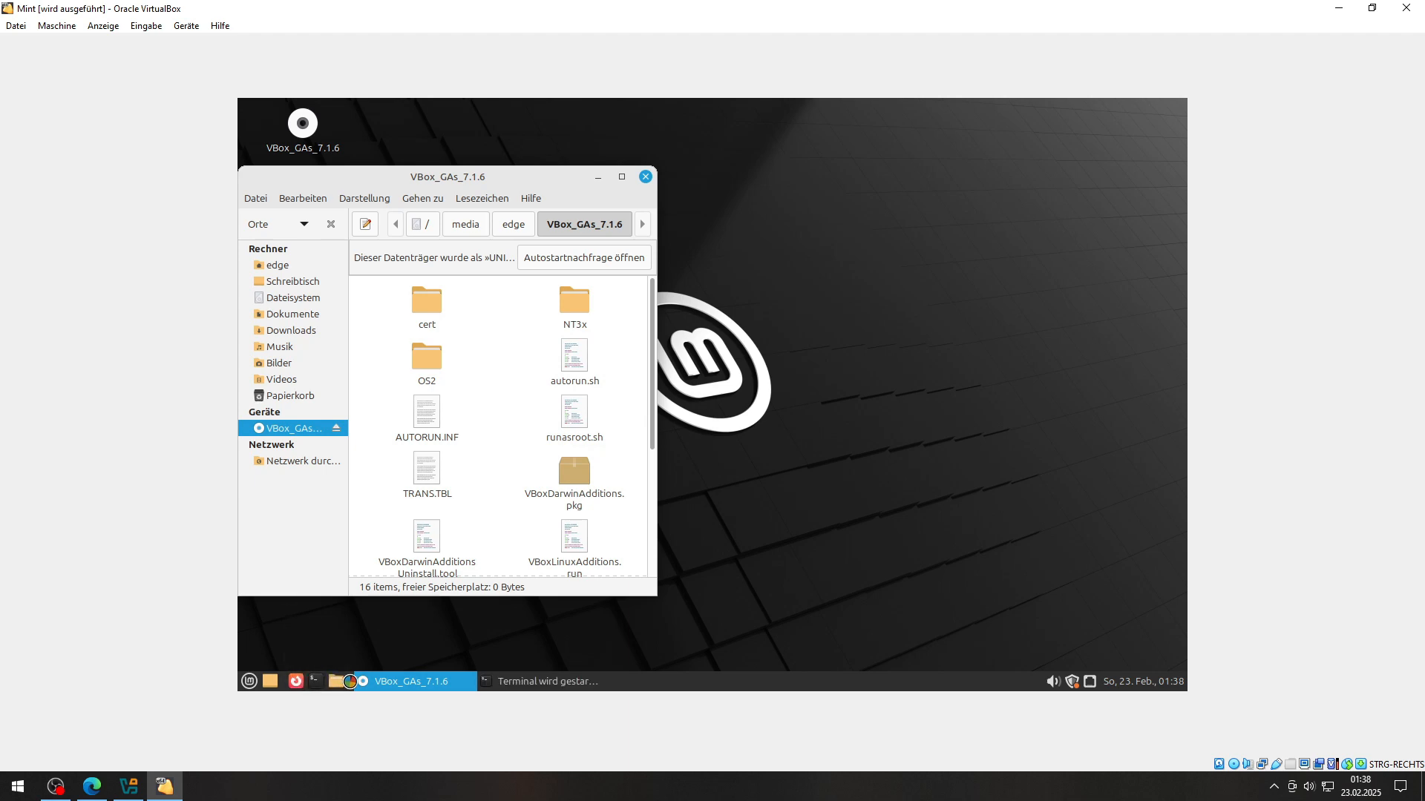
{"action": "left_click_drag", "start_coordinate": [784, 226], "coordinate": [981, 231]}
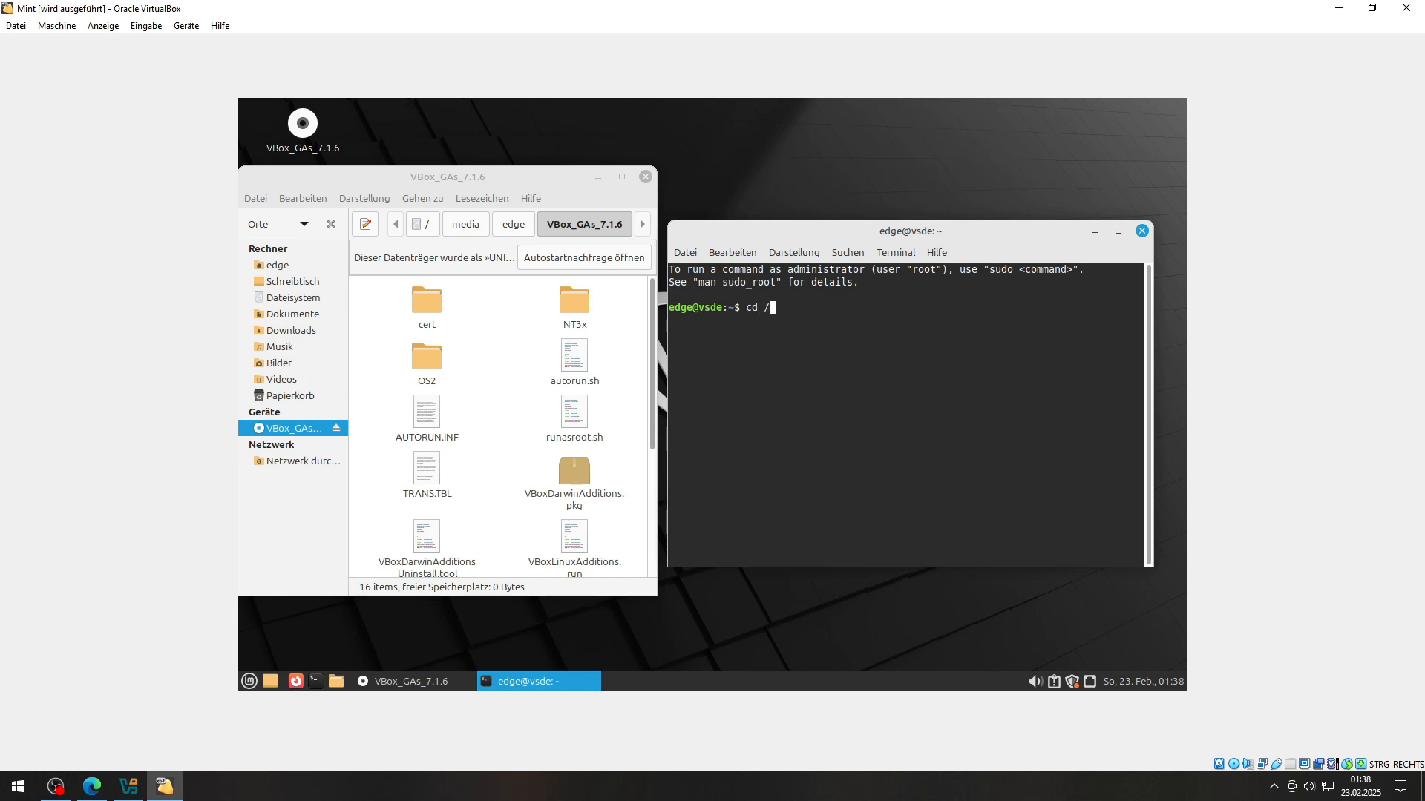
Step: Change the terminal into /media/edge/VBox_GAs_7.1.6
{"action": "type", "text": "et"}
{"action": "key", "text": "BackSpace"}
{"action": "key", "text": "BackSpace"}
{"action": "type", "text": "media/edge/VBo"}
{"action": "type", "text": "x_GAs_7."}
{"action": "key", "text": "Return"}
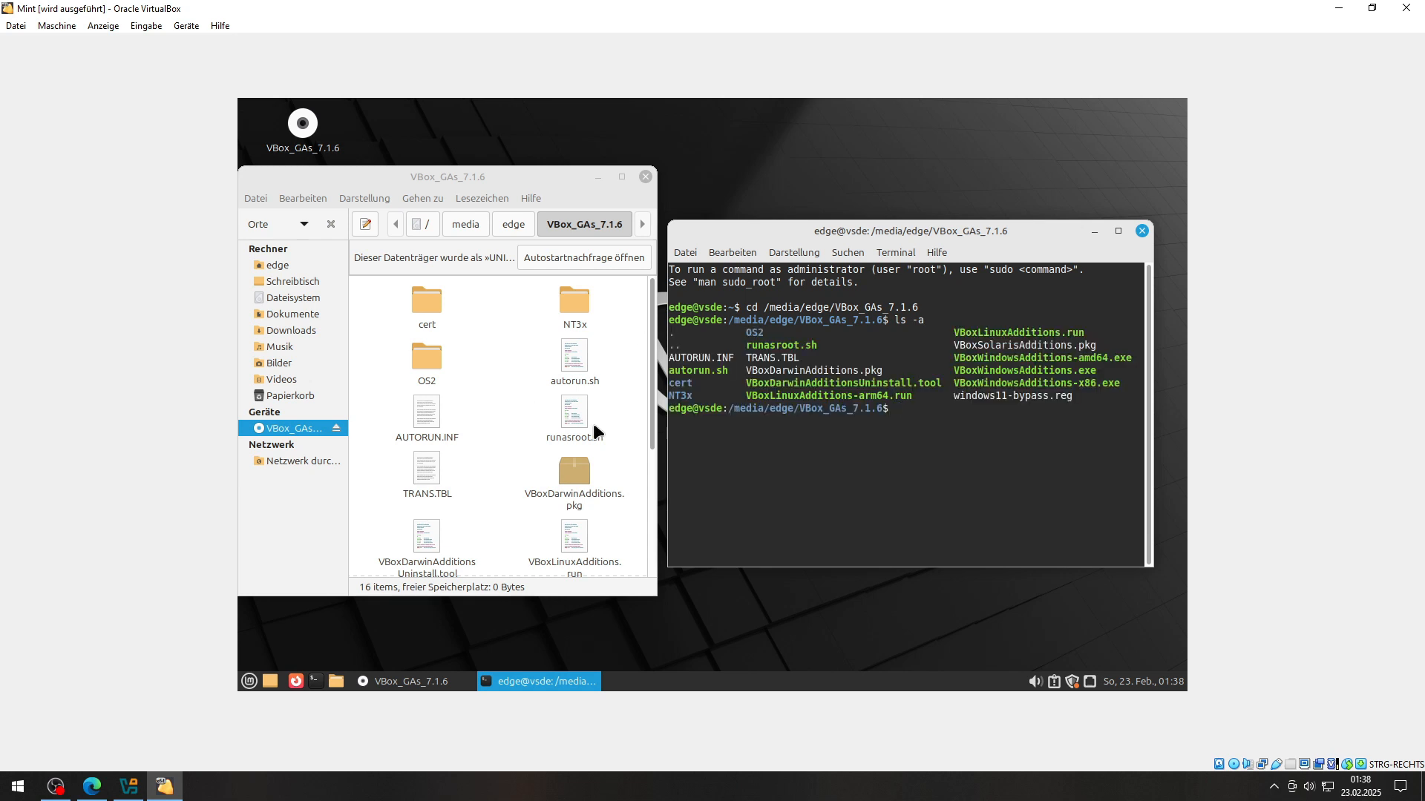
Step: Locate VBoxLinuxAdditions.run and enter the command sh VBoxLinuxAdditions.run
{"action": "double_click", "coordinate": [1061, 332]}
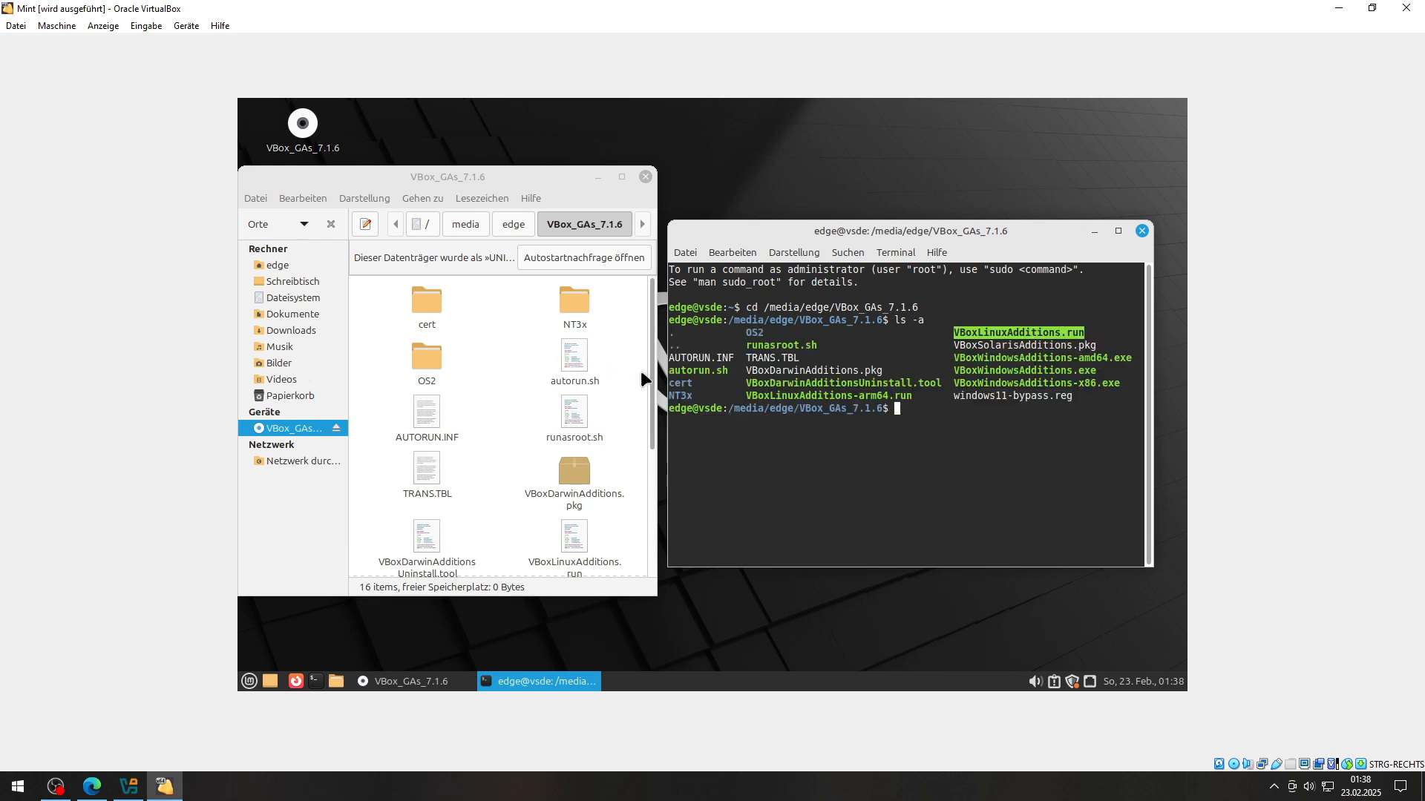
{"action": "left_click_drag", "start_coordinate": [651, 375], "coordinate": [651, 465]}
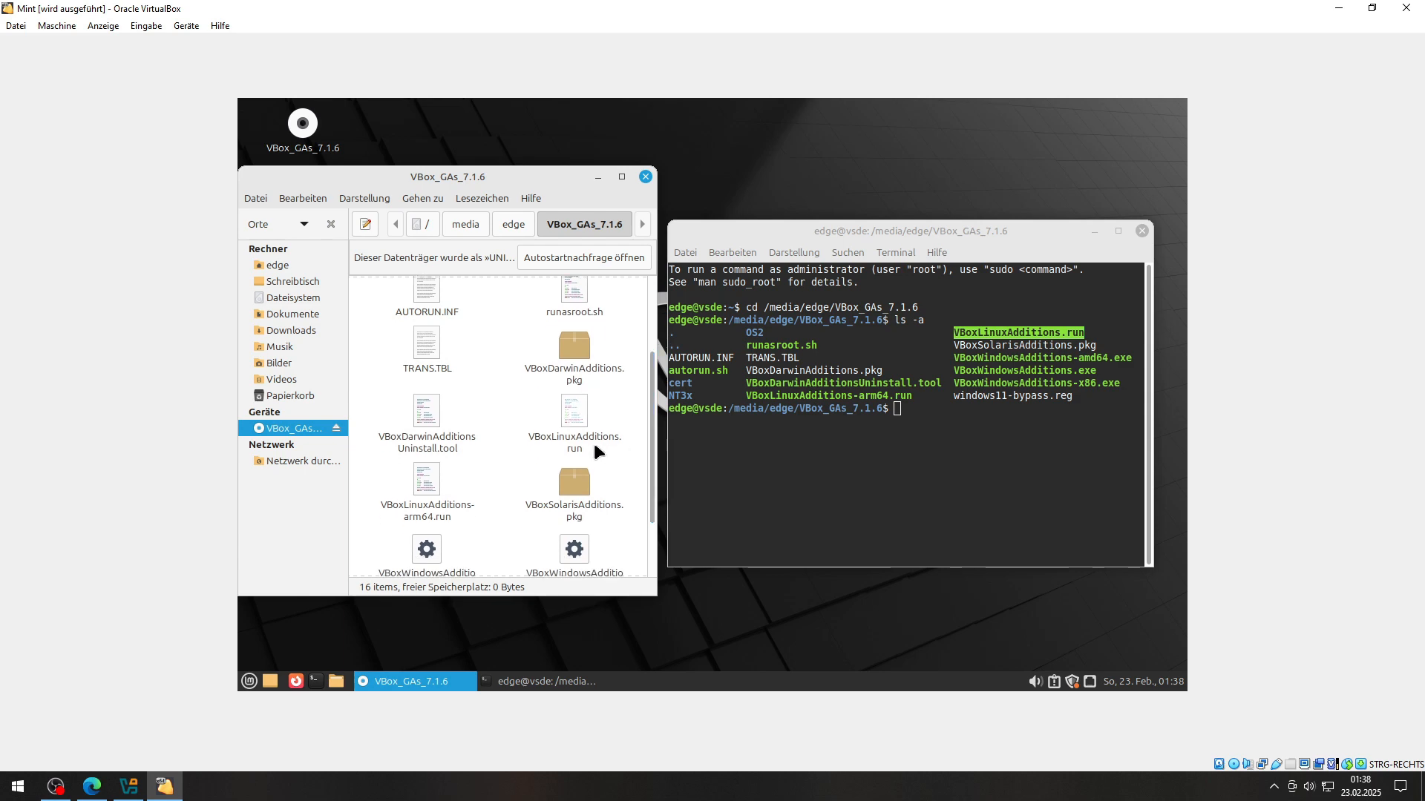
{"action": "left_click", "coordinate": [585, 438]}
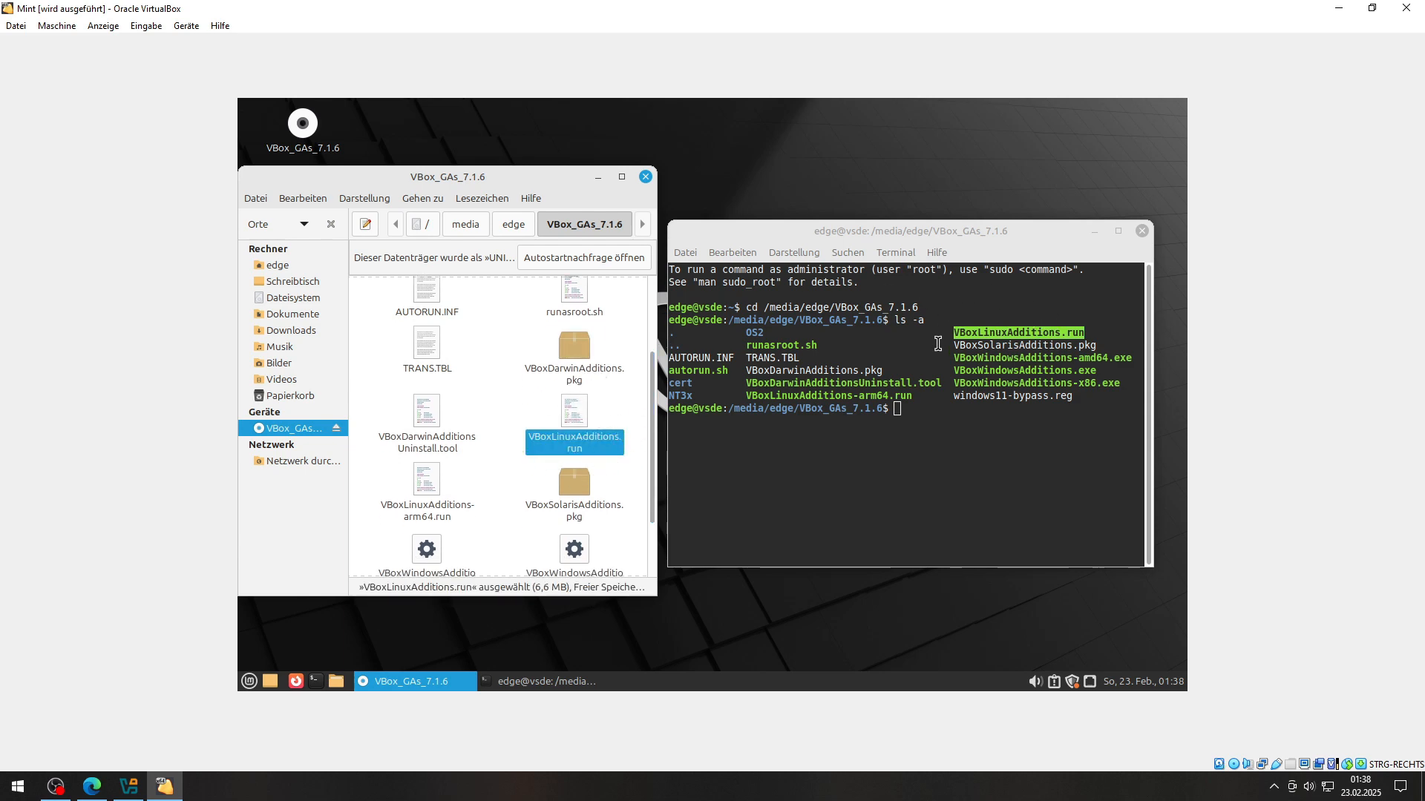
{"action": "left_click", "coordinate": [923, 416]}
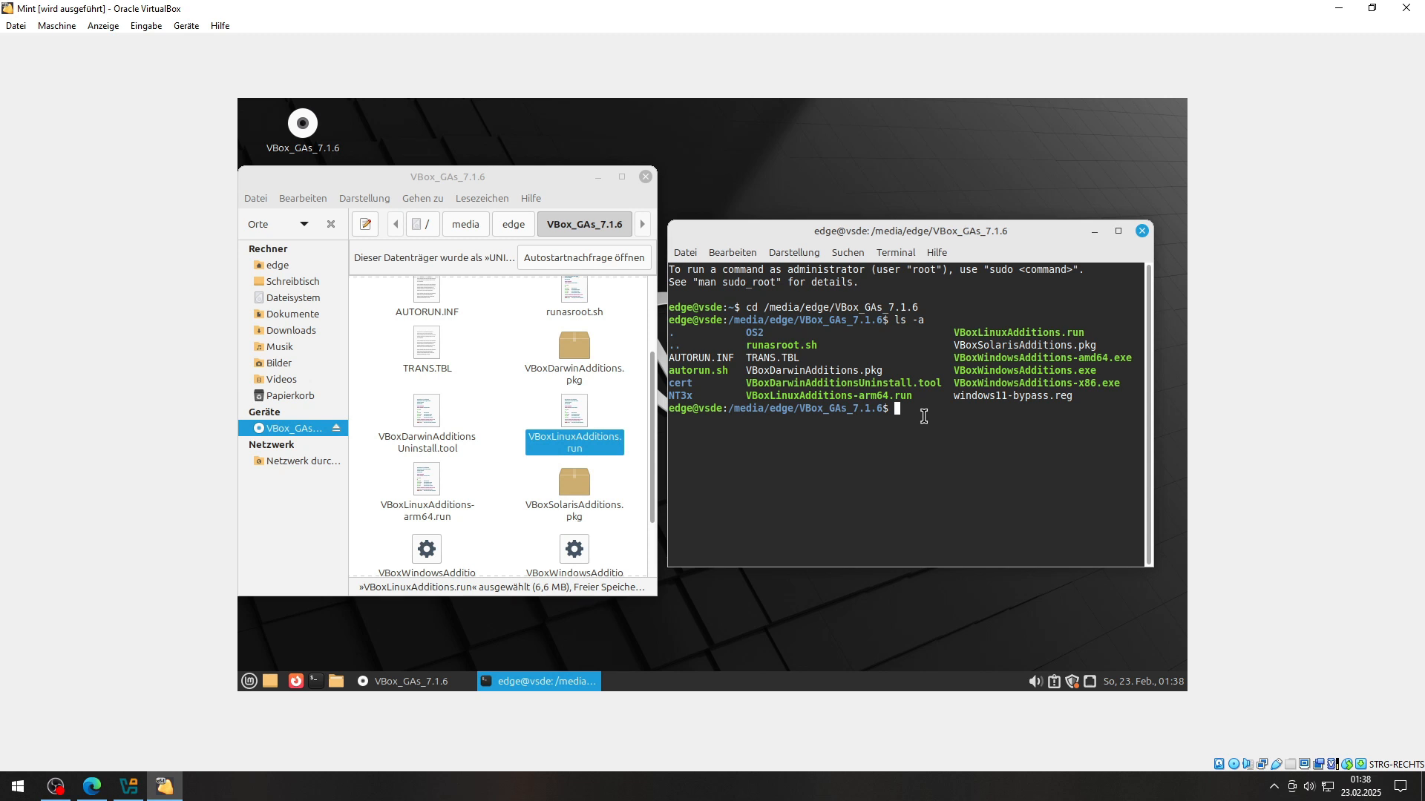
{"action": "type", "text": "sh VBoxLinuxAdditions.run"}
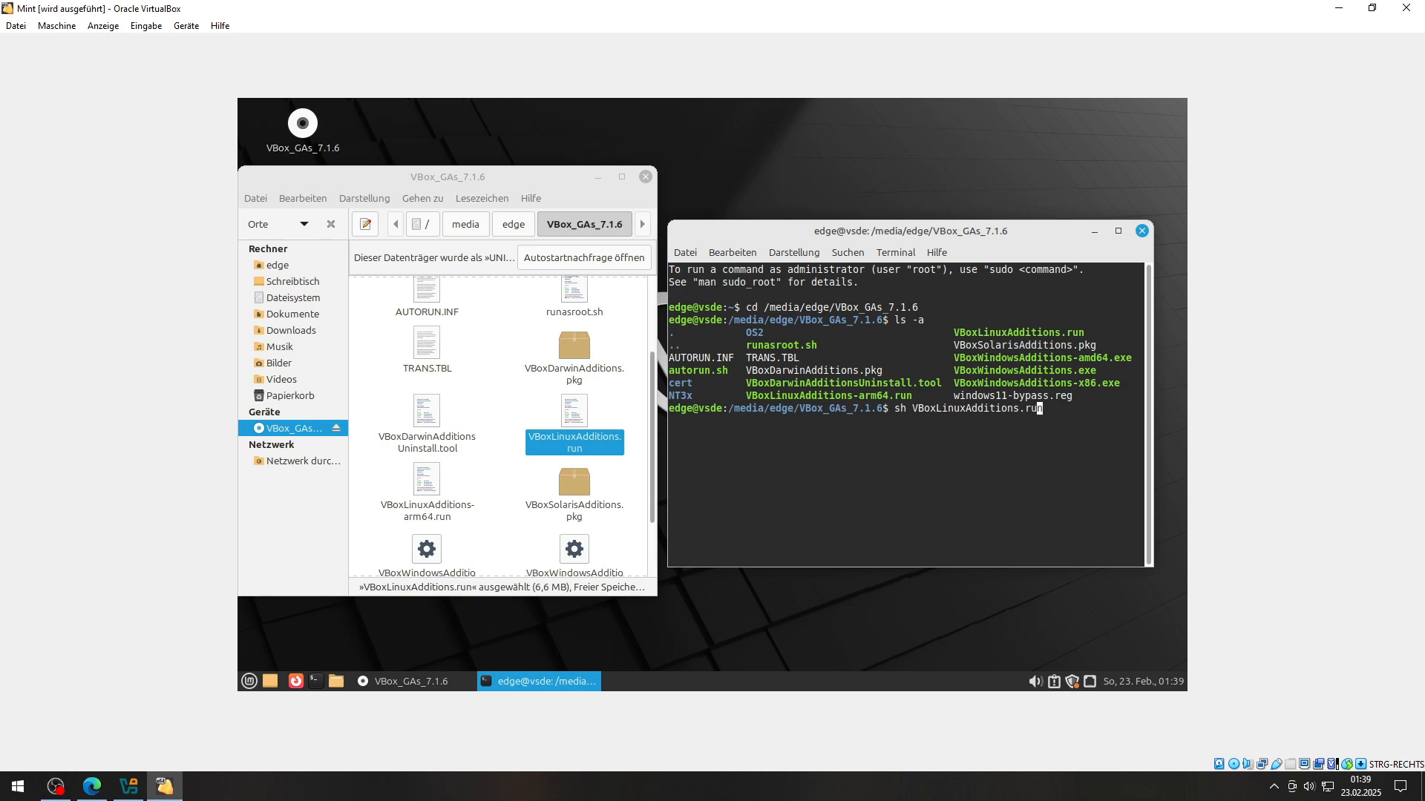
Step: Run sudo sh VBoxLinuxAdditions.run and enter the account password to install Guest Additions 7.1.6
{"action": "key", "text": "Left"}
{"action": "key", "text": "Left"}
{"action": "key", "text": "Left"}
{"action": "key", "text": "Left"}
{"action": "key", "text": "Left"}
{"action": "key", "text": "Left"}
{"action": "key", "text": "Left"}
{"action": "key", "text": "Left"}
{"action": "key", "text": "Left"}
{"action": "key", "text": "Left"}
{"action": "key", "text": "Left"}
{"action": "key", "text": "Left"}
{"action": "key", "text": "Left"}
{"action": "key", "text": "Left"}
{"action": "key", "text": "Left"}
{"action": "key", "text": "Left"}
{"action": "key", "text": "Left"}
{"action": "key", "text": "Left"}
{"action": "key", "text": "Left"}
{"action": "key", "text": "Left"}
{"action": "type", "text": "sudo"}
{"action": "key", "text": "Return"}
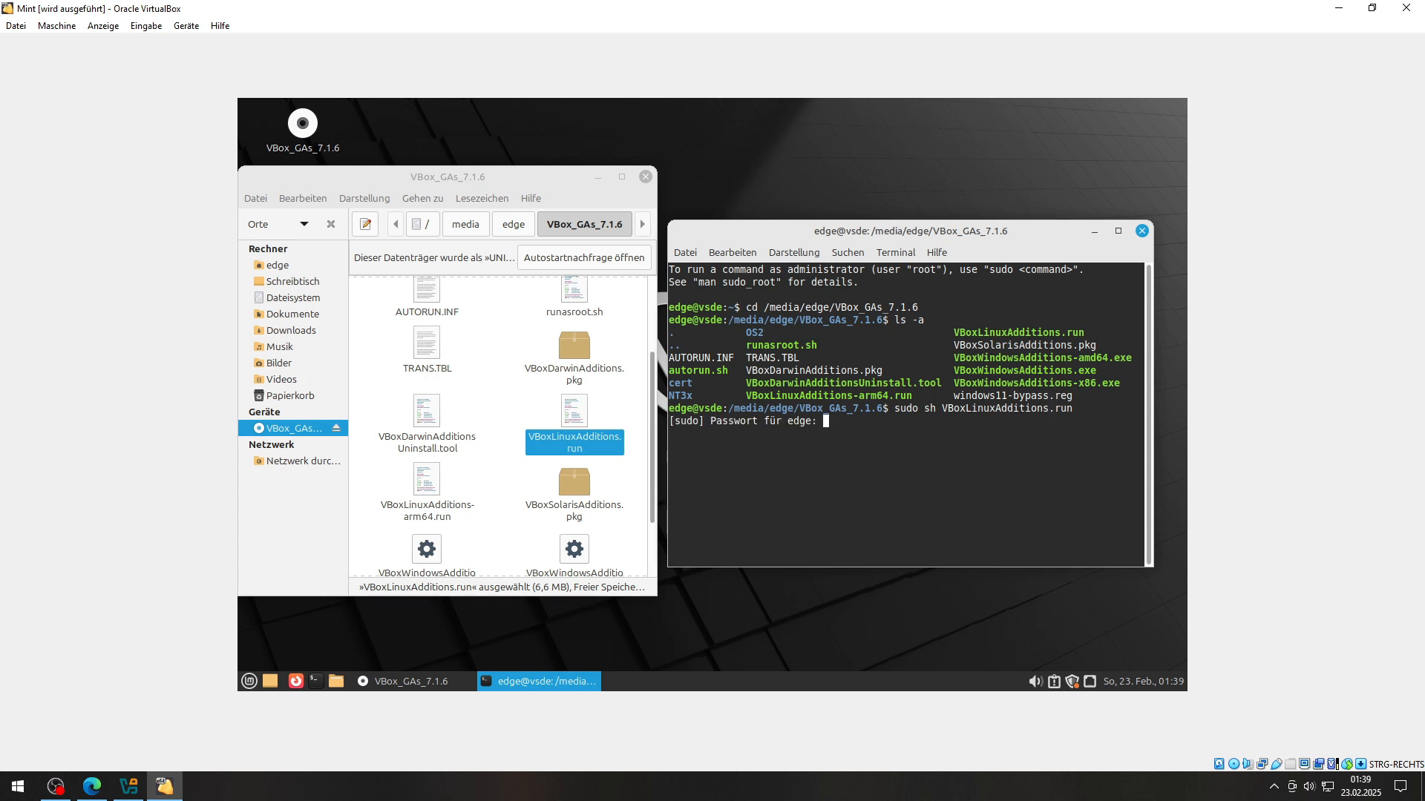
{"action": "type", "text": "*******"}
{"action": "key", "text": "Return"}
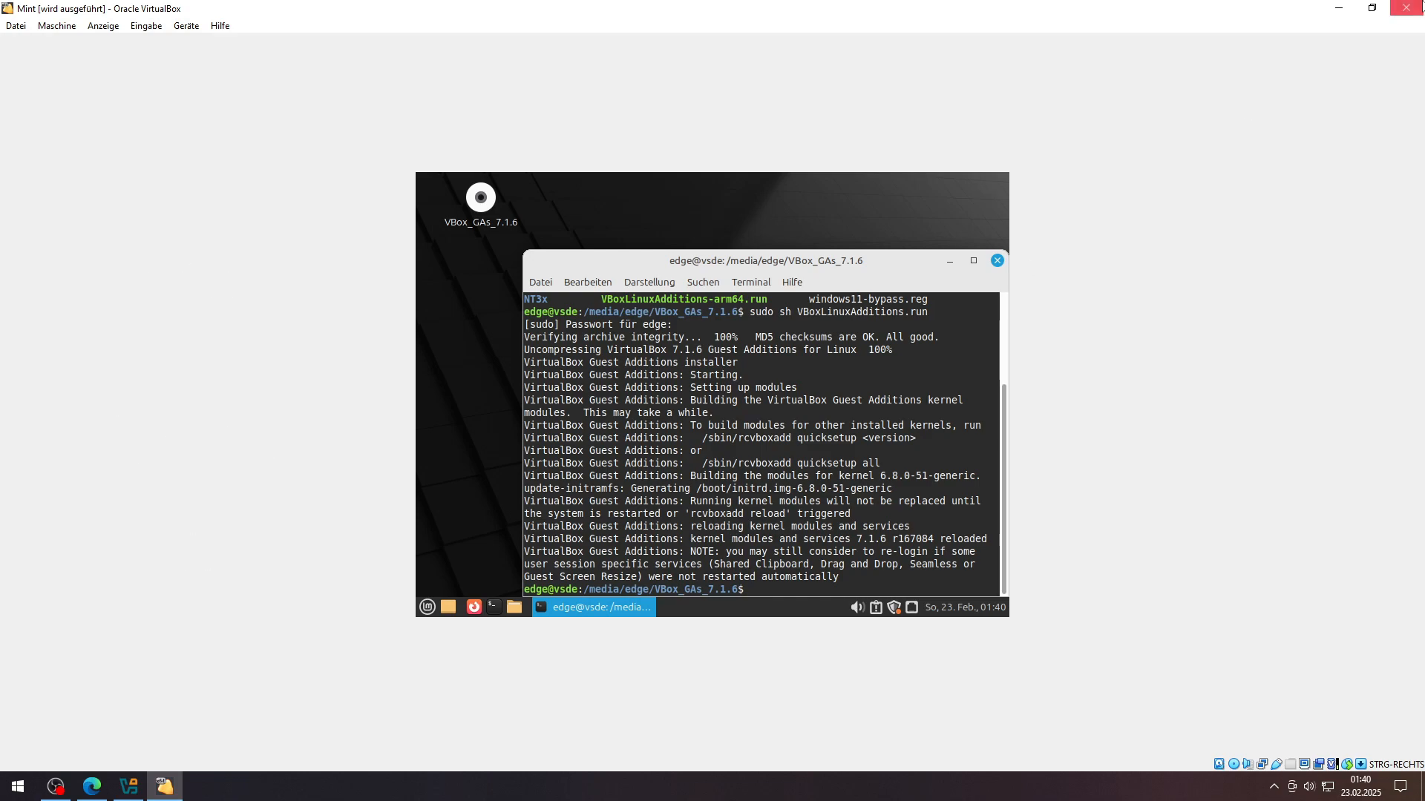
Step: Restore and re-maximise the VM window so the desktop fills it, then centre the terminal
{"action": "left_click", "coordinate": [1371, 8]}
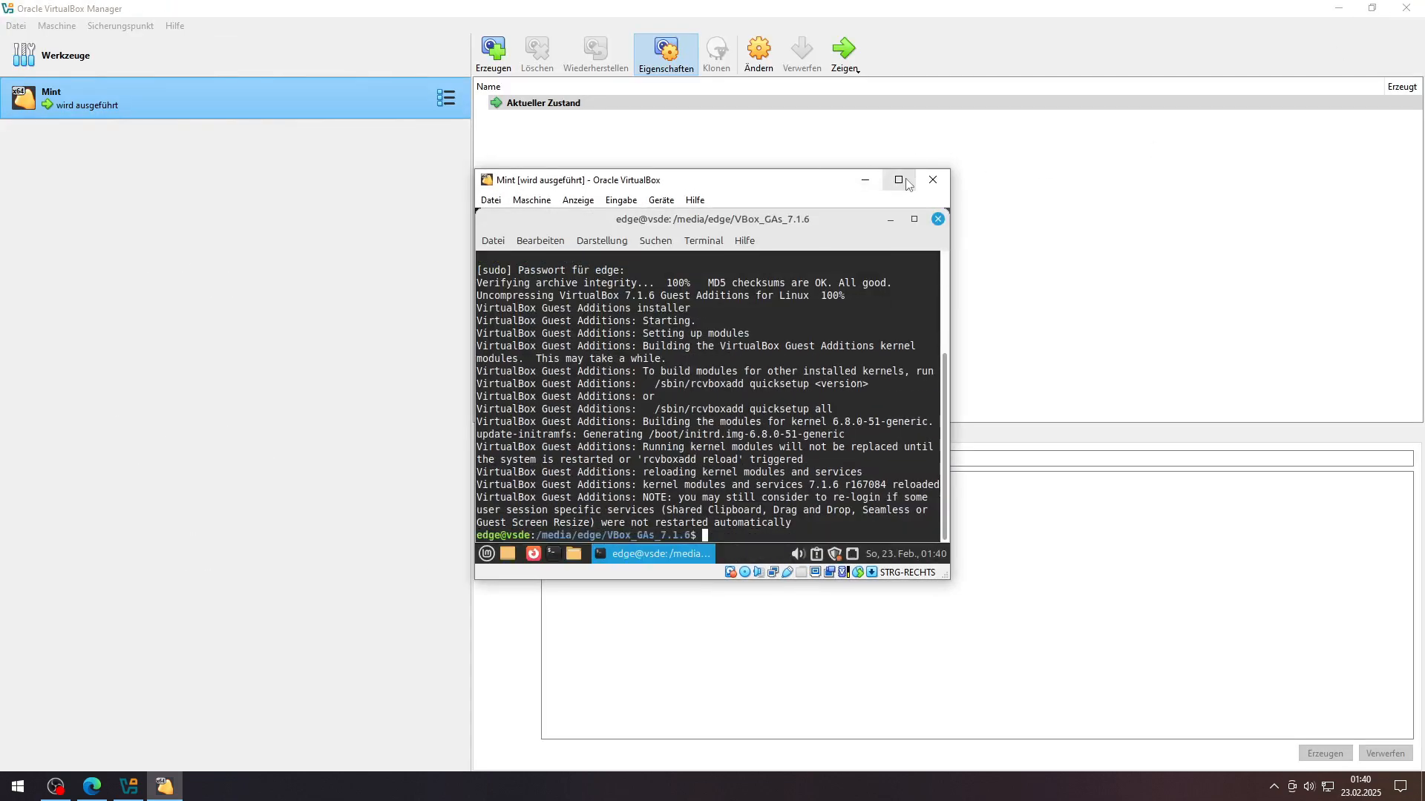
{"action": "left_click", "coordinate": [891, 171]}
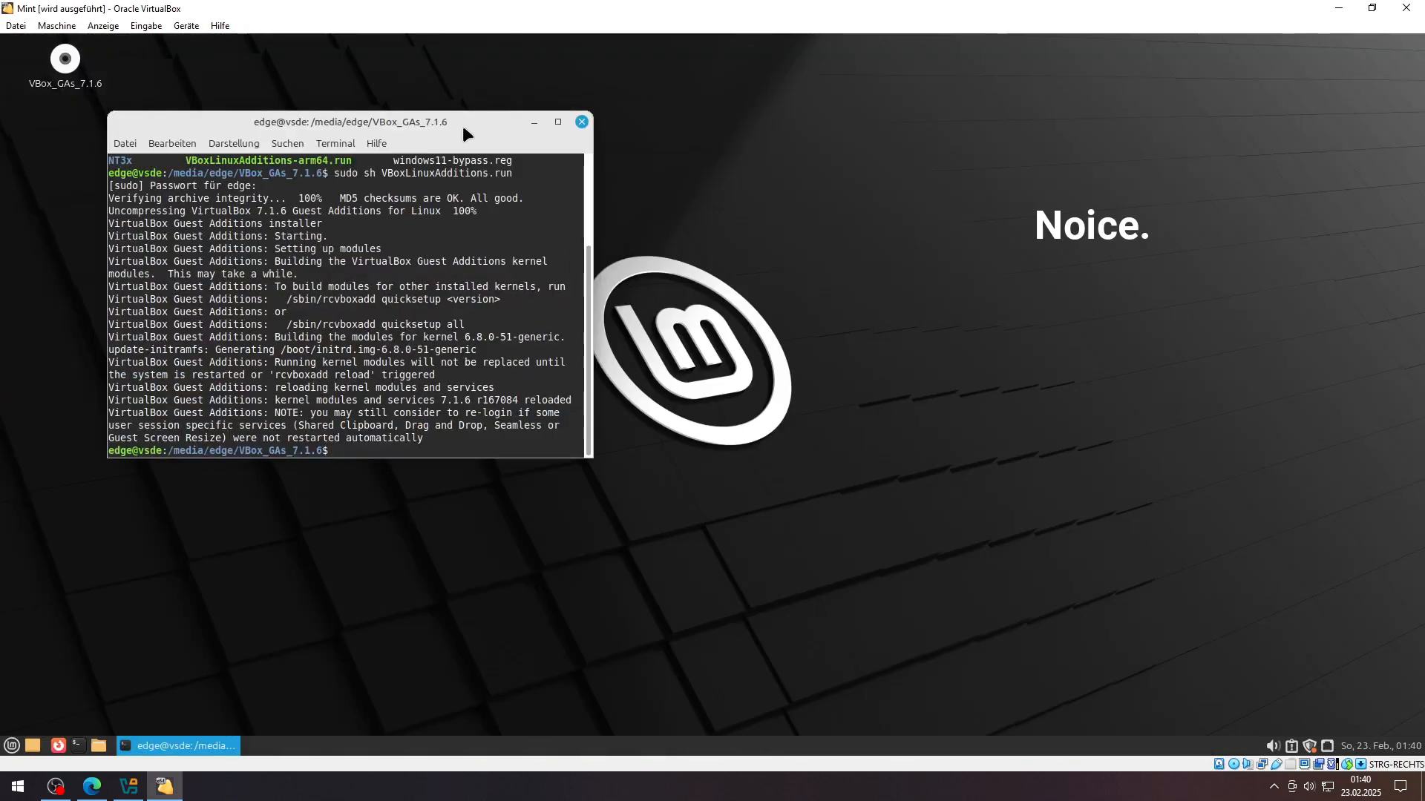
{"action": "left_click_drag", "start_coordinate": [461, 124], "coordinate": [1272, 355]}
{"action": "left_click_drag", "start_coordinate": [711, 148], "coordinate": [668, 245]}
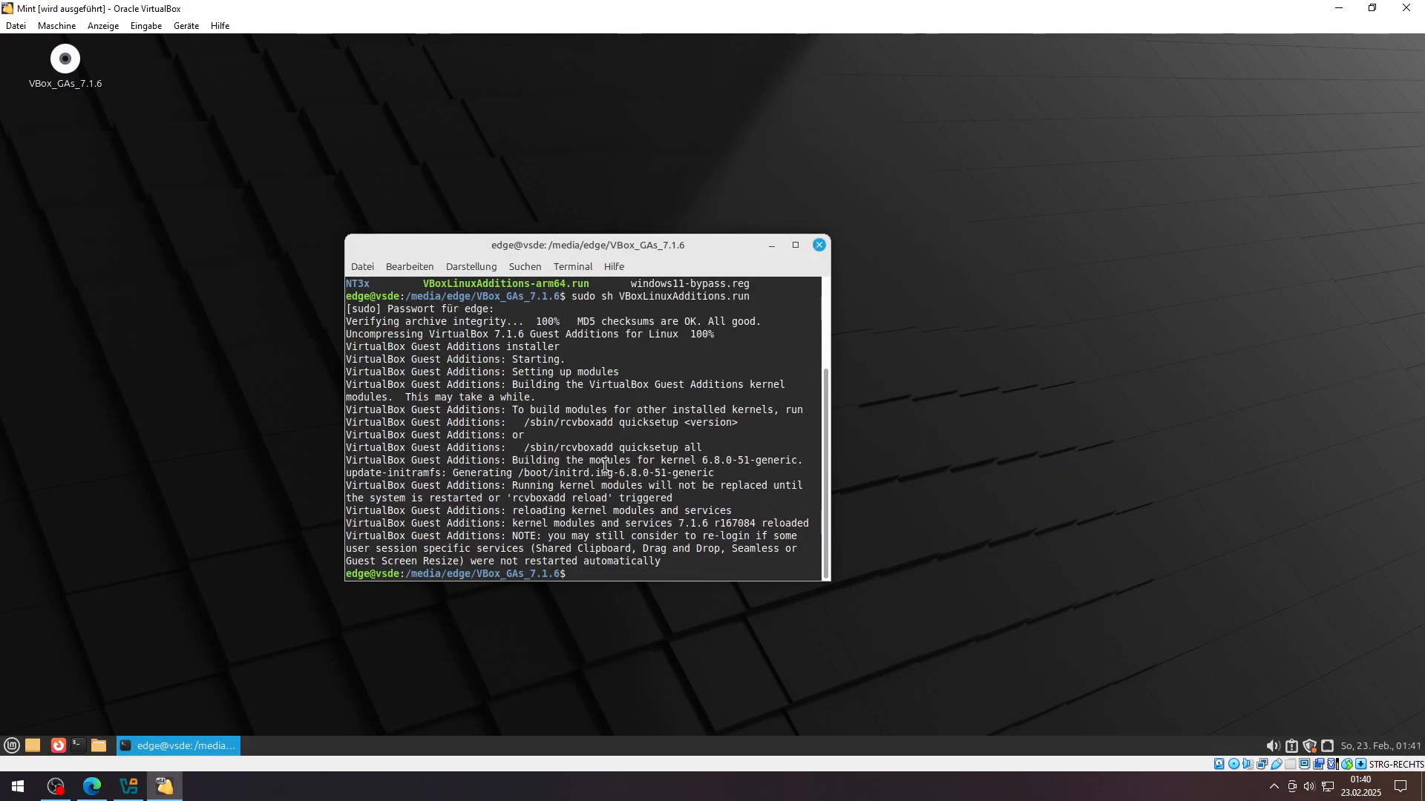
Step: Clear the terminal and return to the home directory with cd
{"action": "type", "text": "clear"}
{"action": "key", "text": "Return"}
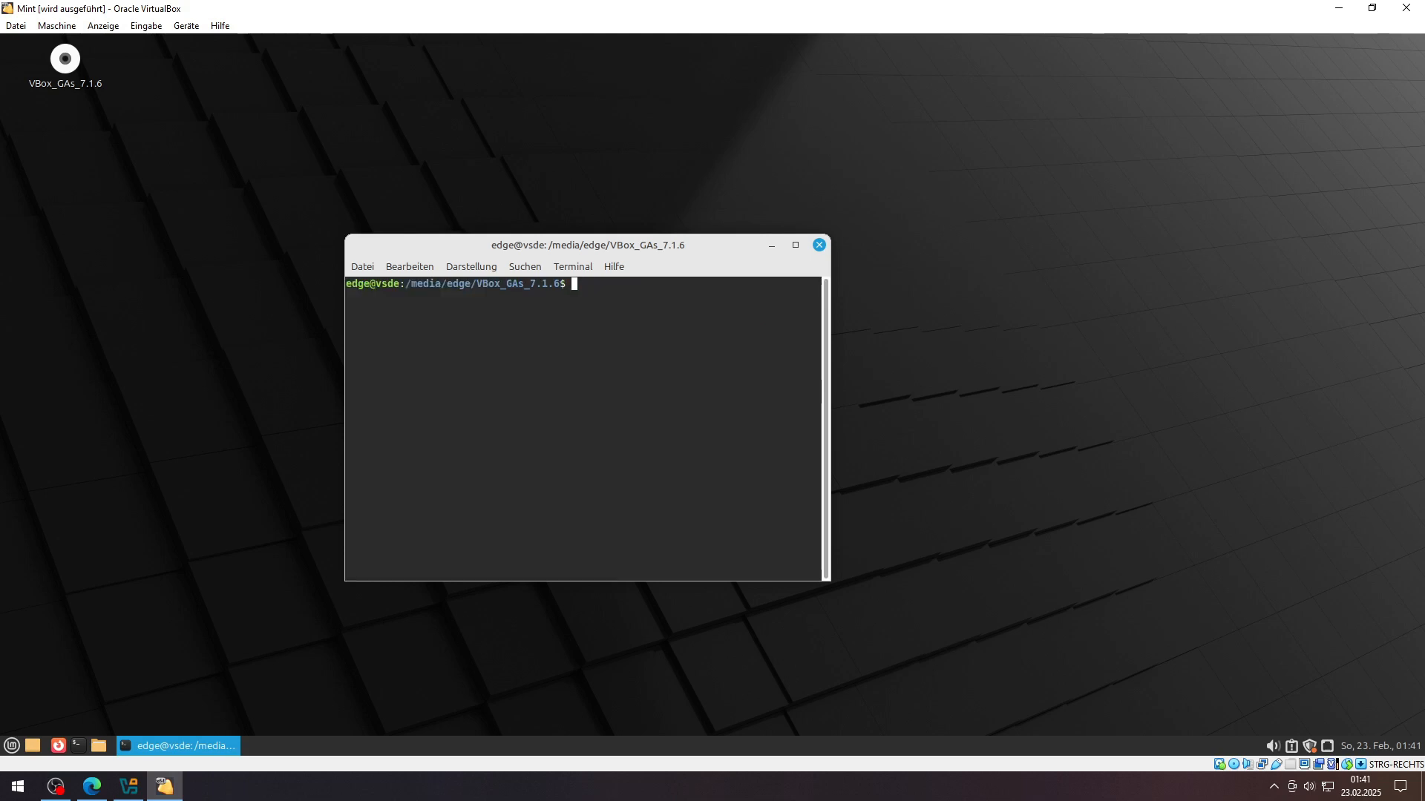
{"action": "type", "text": "cd"}
{"action": "key", "text": "Return"}
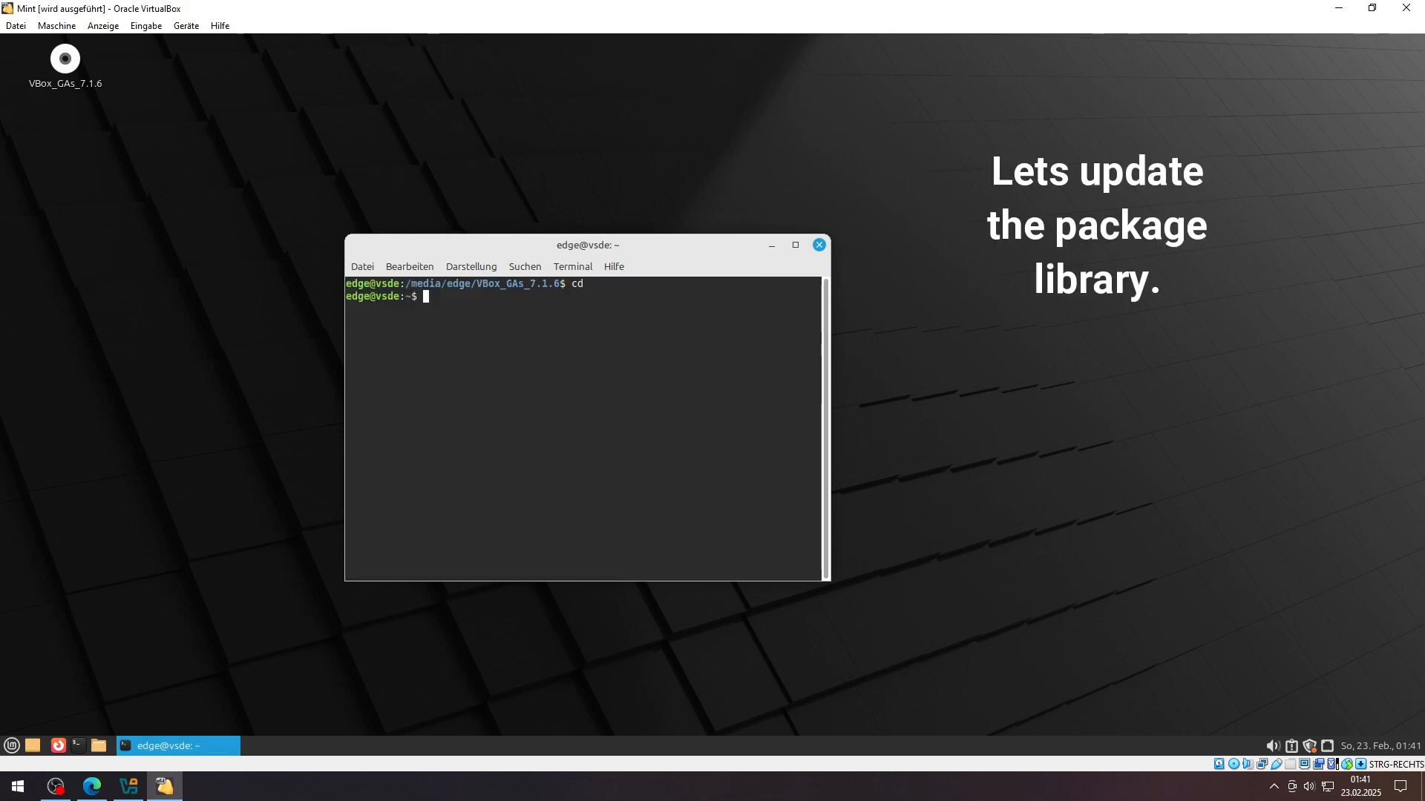
Step: Run apt update and apt upgrade in the Mint terminal, upgrading 134 packages
{"action": "type", "text": "apt update"}
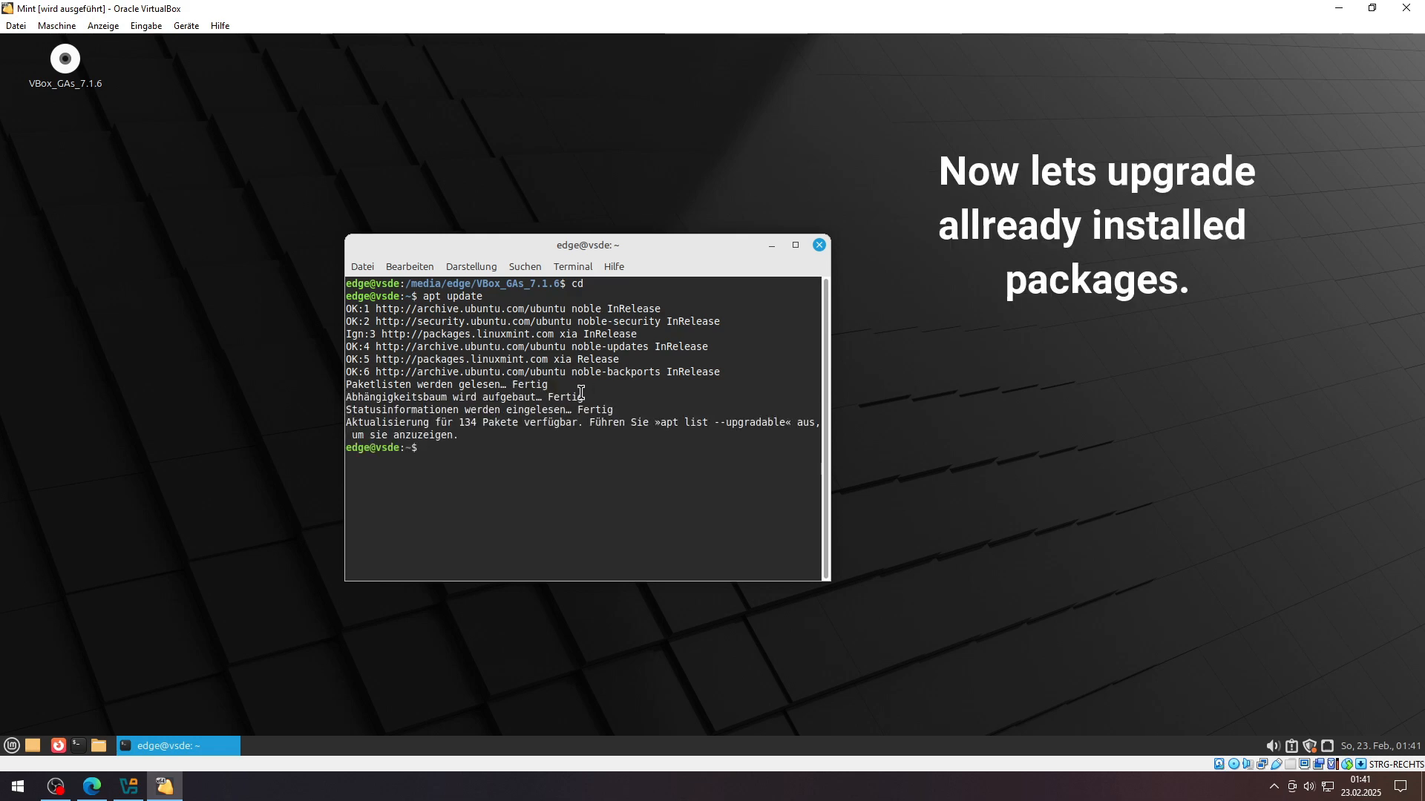
{"action": "type", "text": "apt upgrade"}
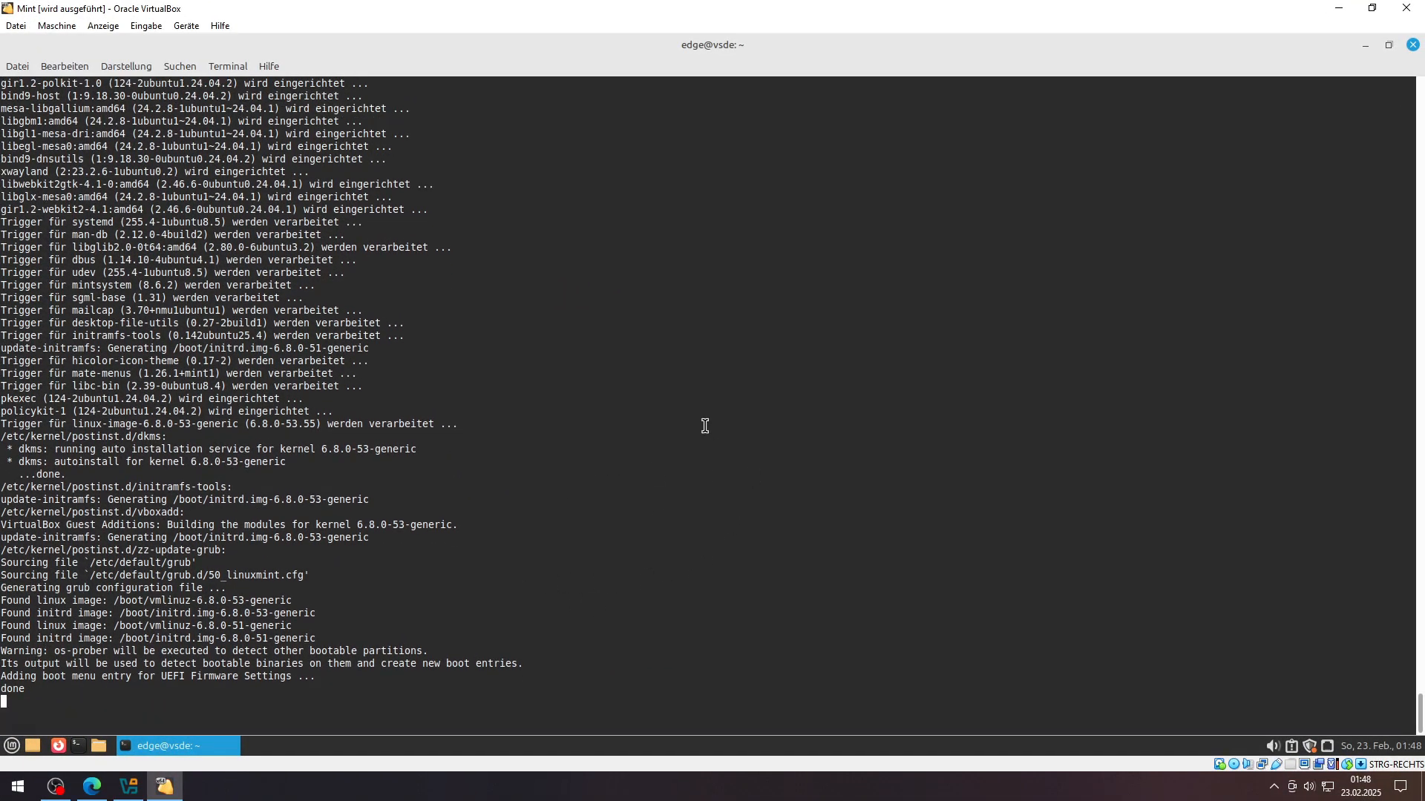
{"action": "key", "text": "Return"}
{"action": "key", "text": "Return"}
{"action": "key", "text": "Return"}
{"action": "key", "text": "Return"}
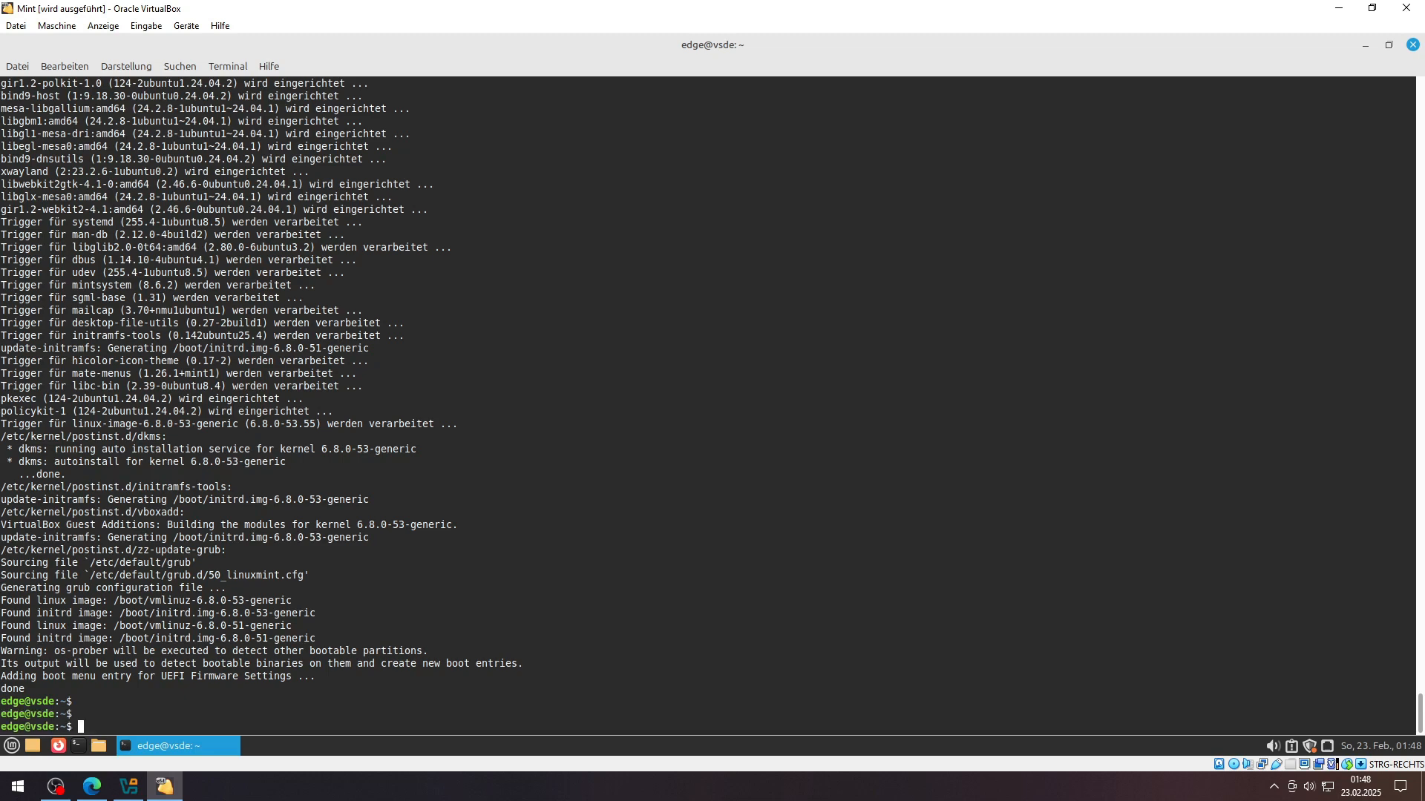